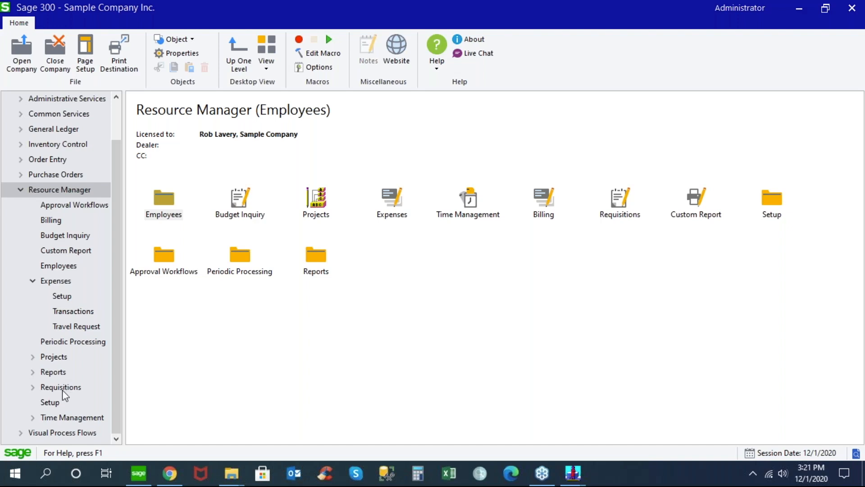
Review the Integrations and Budget settings in the Resource Manager setup options, and close the options.
{"action": "left_click", "coordinate": [49, 402]}
{"action": "double_click", "coordinate": [161, 203]}
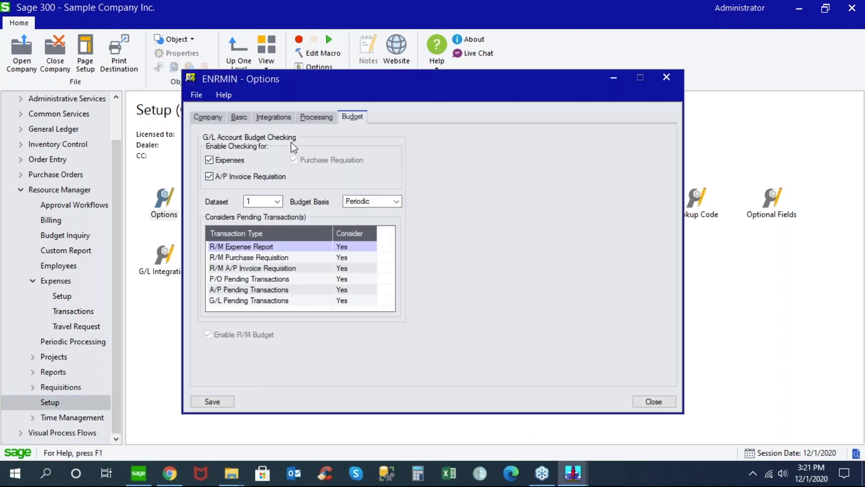
{"action": "left_click", "coordinate": [272, 116]}
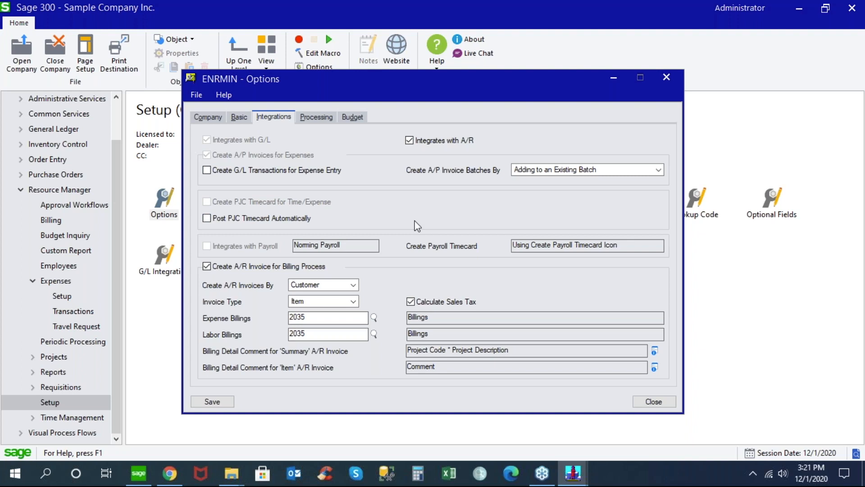
{"action": "left_click", "coordinate": [352, 118]}
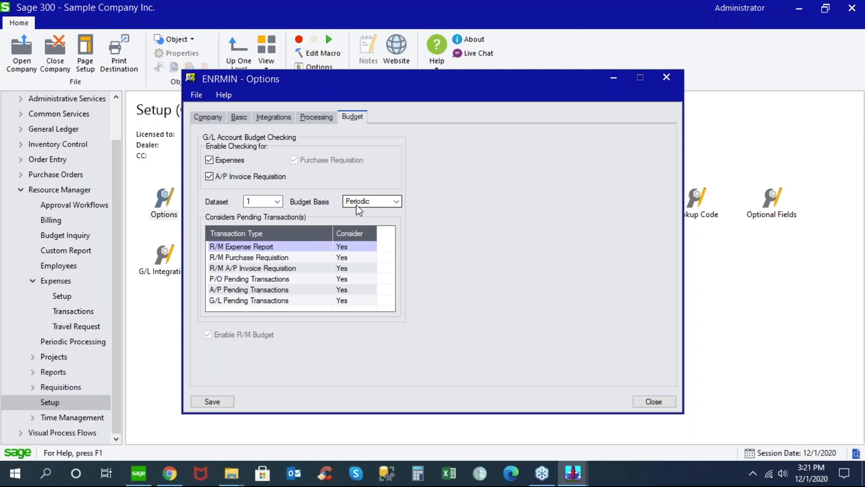
{"action": "left_click", "coordinate": [654, 401]}
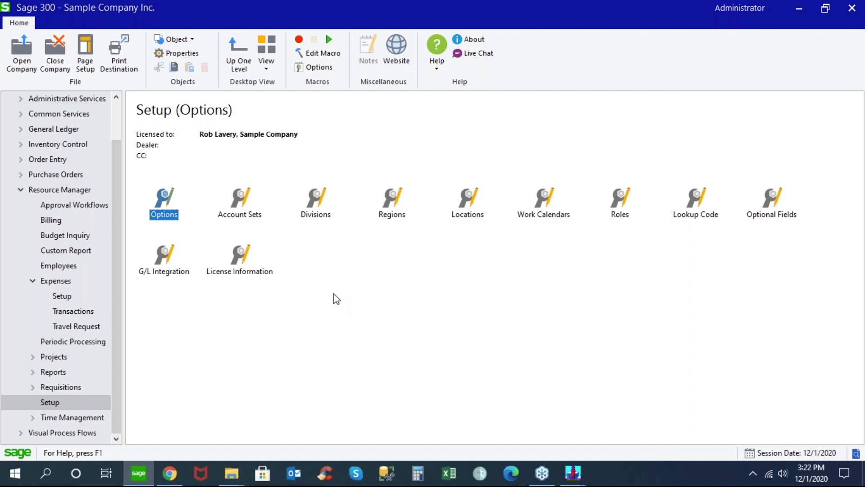
Look up the COMM division in the Divisions setup, check its G/L segment code and manager, and close the record.
{"action": "left_click", "coordinate": [321, 209]}
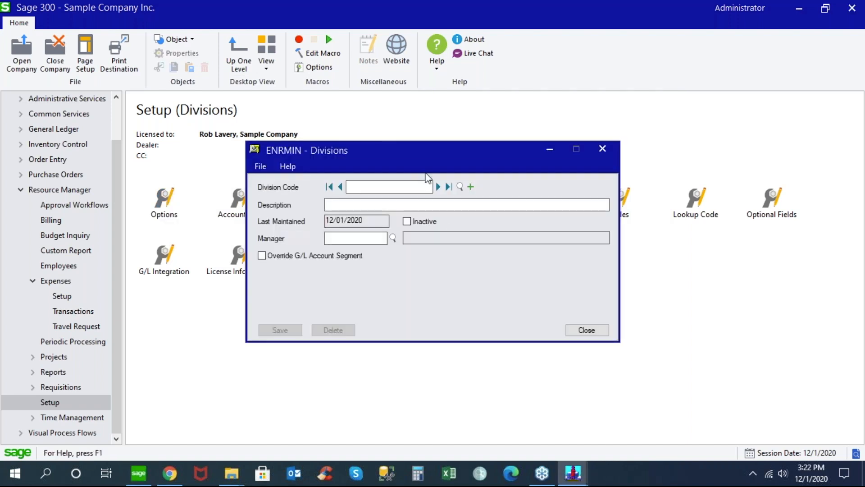
{"action": "left_click", "coordinate": [439, 187]}
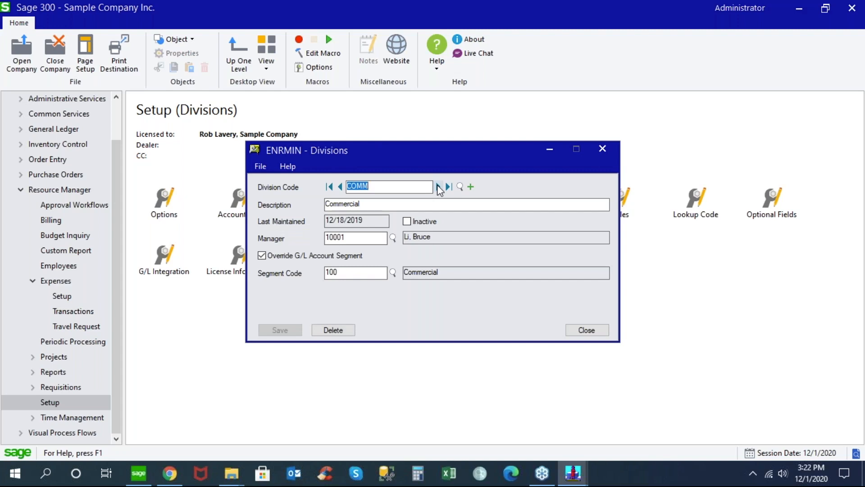
{"action": "left_click_drag", "start_coordinate": [349, 272], "coordinate": [306, 267]}
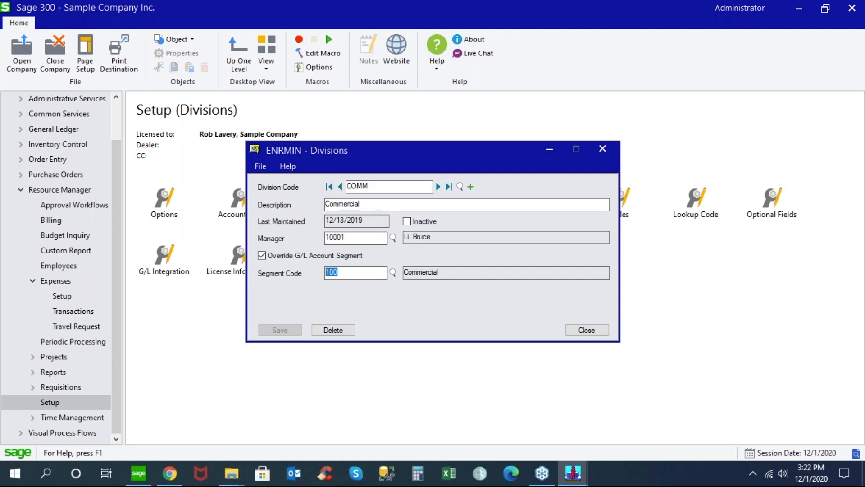
{"action": "left_click_drag", "start_coordinate": [361, 237], "coordinate": [312, 238]}
{"action": "left_click", "coordinate": [585, 329]}
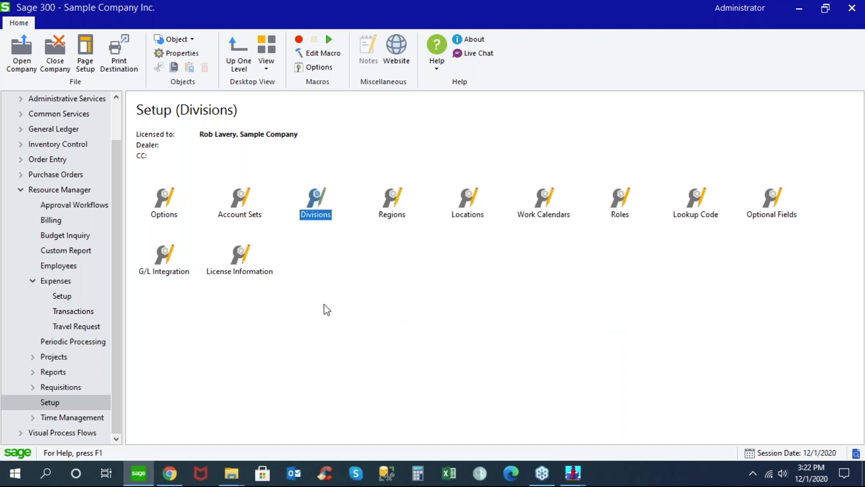
Open the expense report approval workflows and review the roles available for the Supervisor process of EXPWF2, keeping Supervisor selected.
{"action": "left_click", "coordinate": [96, 207]}
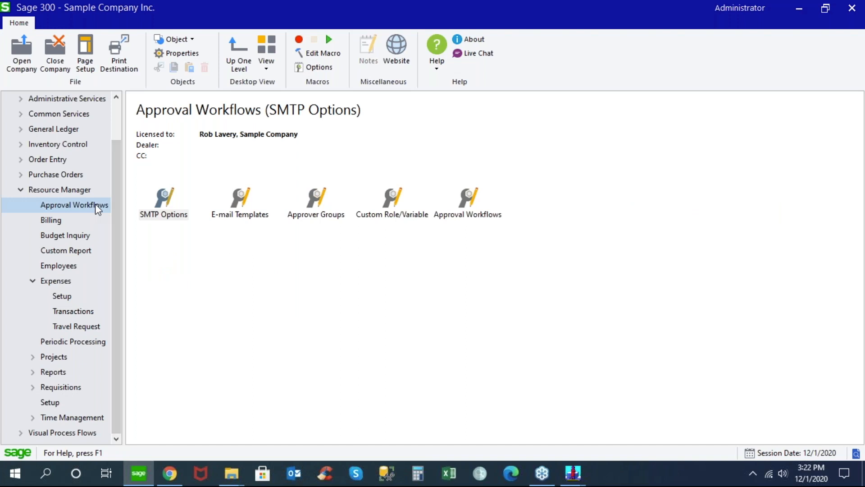
{"action": "double_click", "coordinate": [471, 200]}
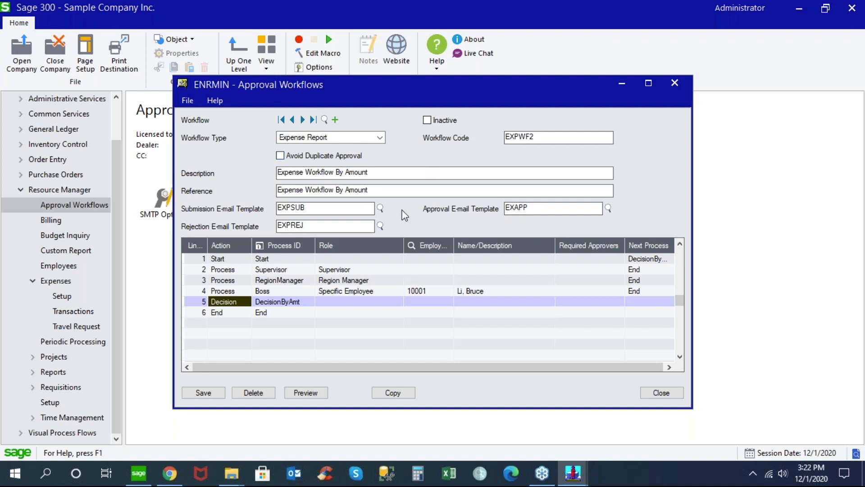
{"action": "left_click", "coordinate": [386, 270]}
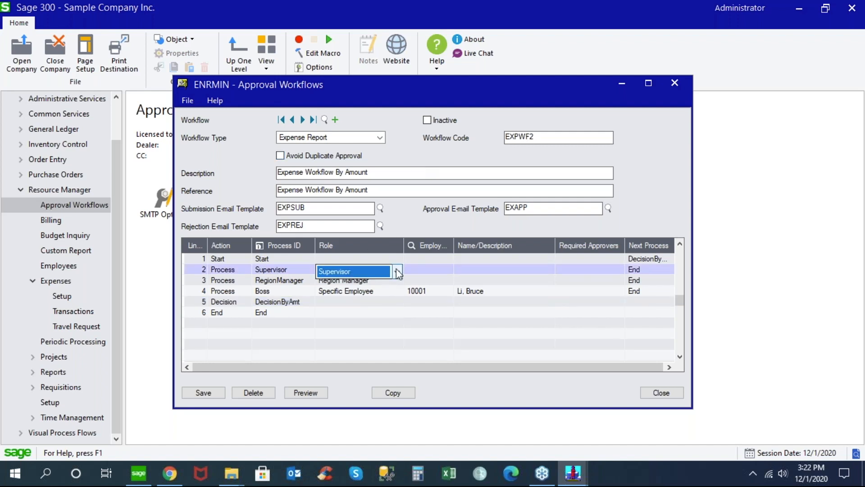
{"action": "left_click", "coordinate": [396, 270]}
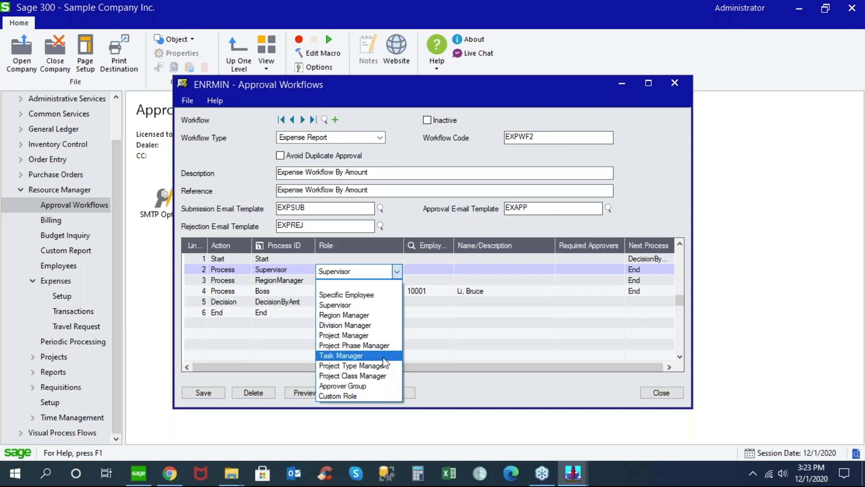
{"action": "left_click", "coordinate": [386, 305]}
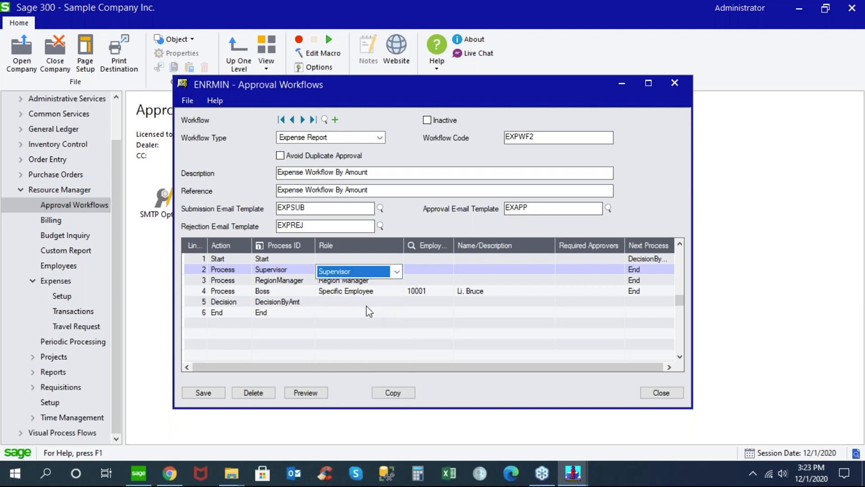
Examine the amount conditions and assigned processes of the DecisionByAmt decision on line 5, and close the decision details.
{"action": "left_click", "coordinate": [198, 305]}
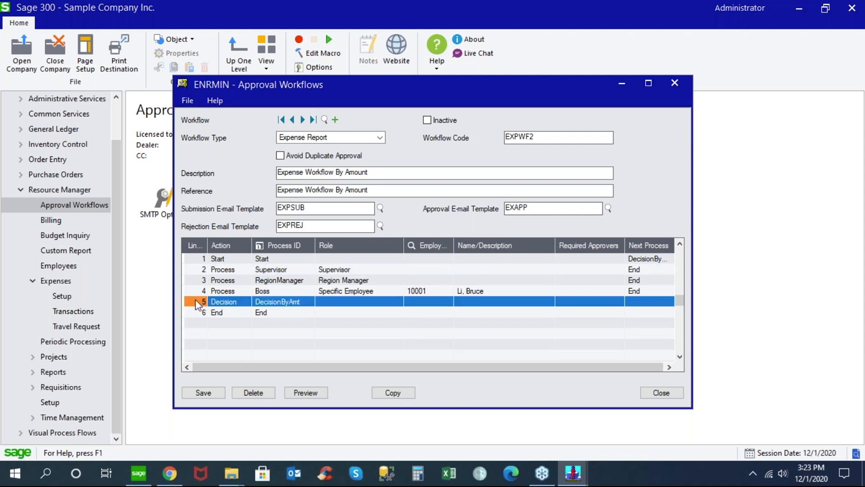
{"action": "left_click", "coordinate": [275, 302]}
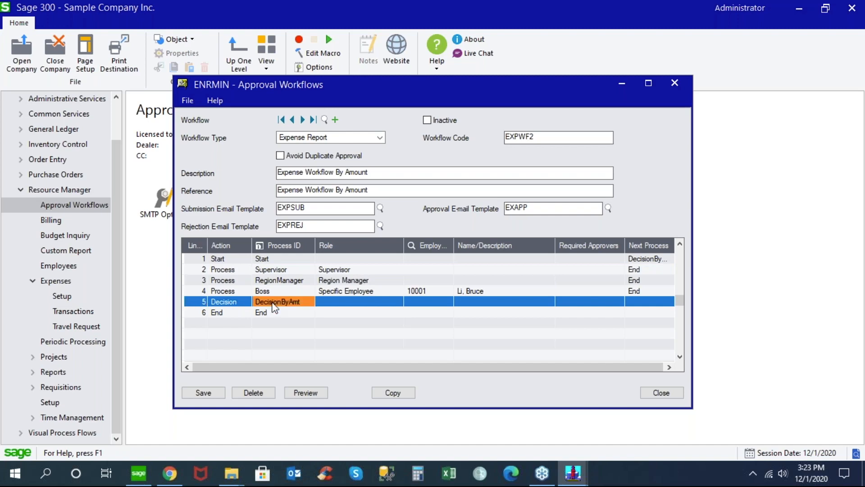
{"action": "left_click", "coordinate": [260, 245]}
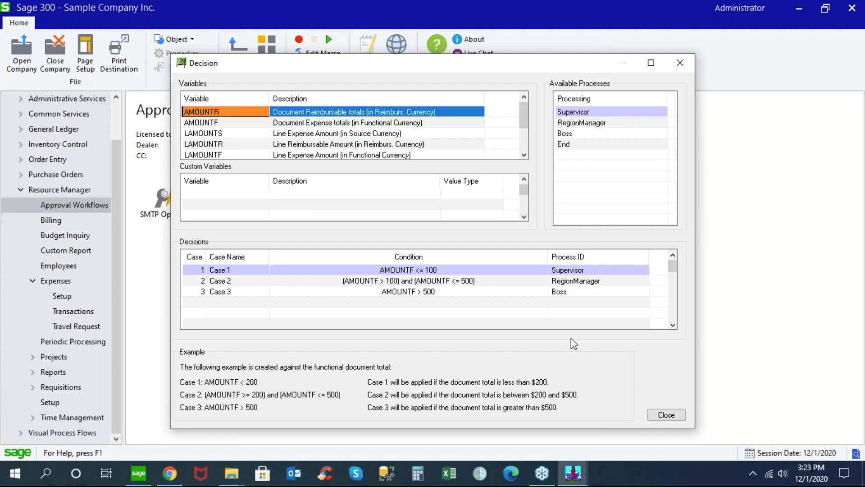
{"action": "left_click", "coordinate": [668, 415]}
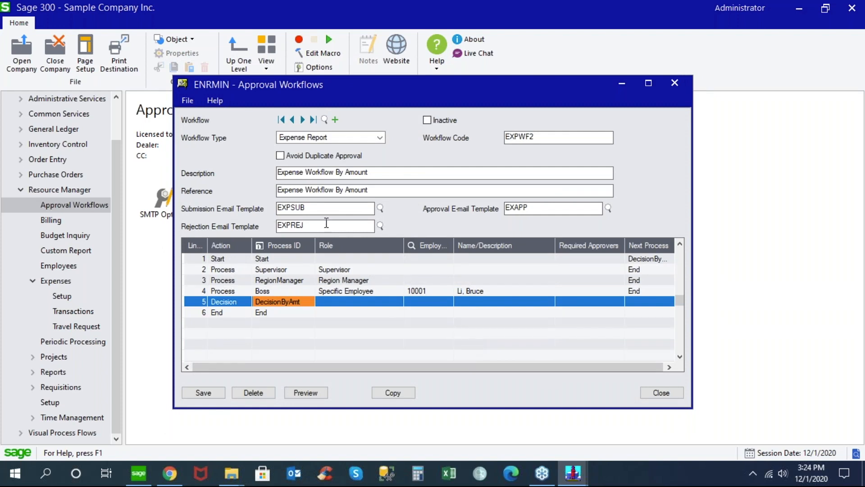
Check the workflow's submission e-mail template, and close the workflow without saving changes.
{"action": "left_click", "coordinate": [319, 207]}
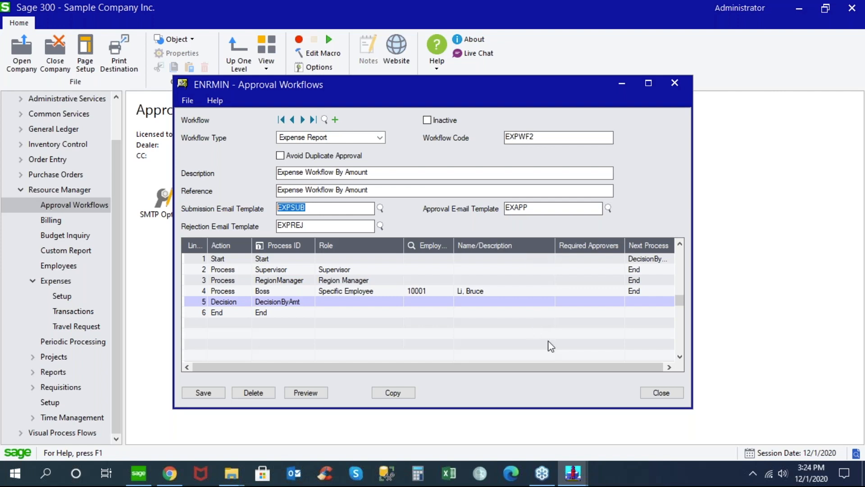
{"action": "left_click", "coordinate": [659, 393]}
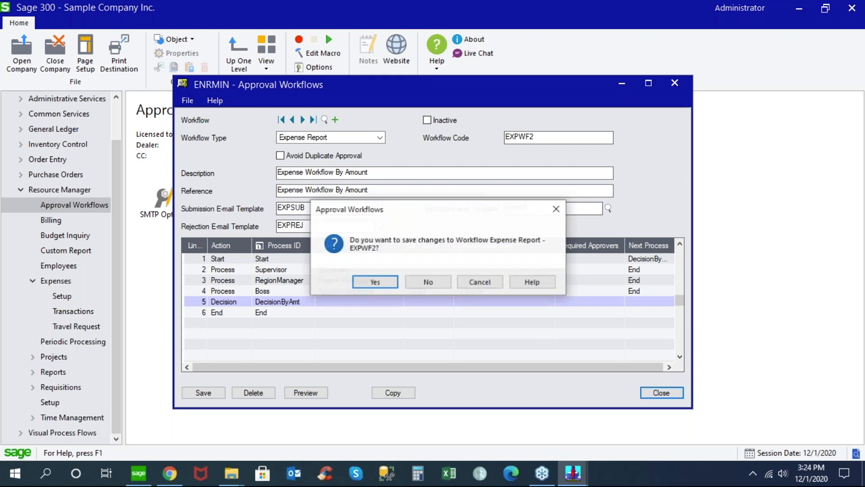
{"action": "left_click", "coordinate": [427, 282]}
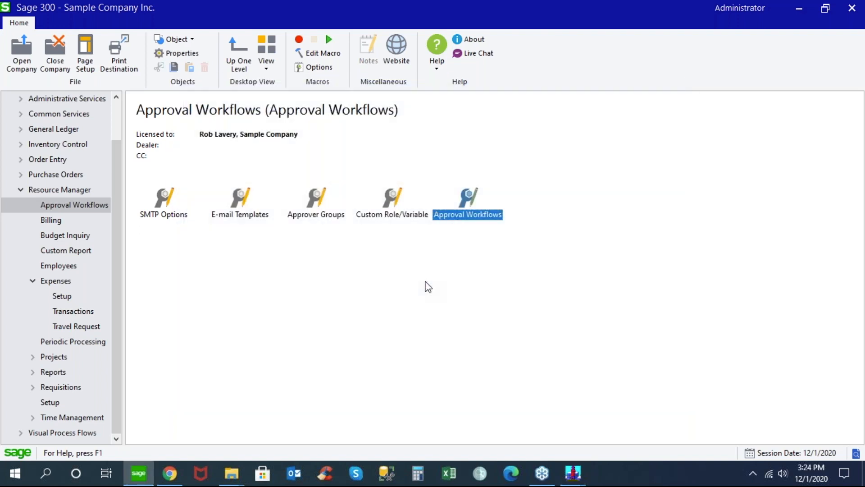
Open the Employee Registers and examine the employee's expense codes, account numbers, amount limits and year-to-date figures under Expense Control.
{"action": "left_click", "coordinate": [59, 266]}
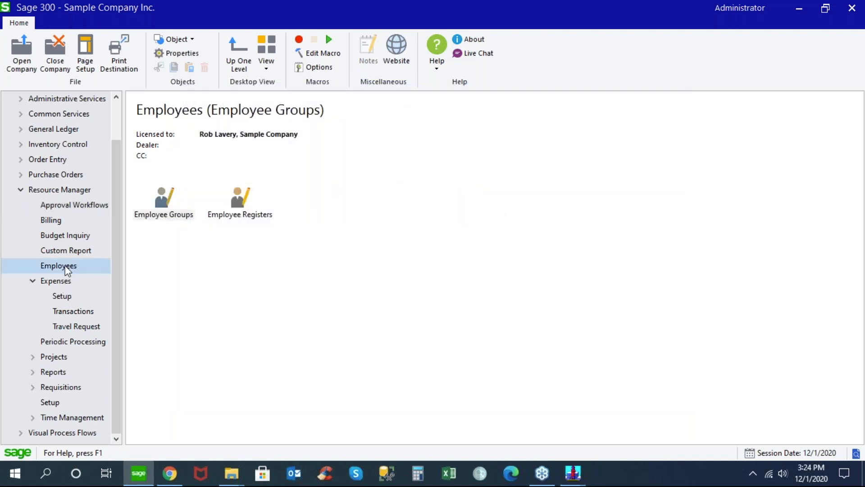
{"action": "double_click", "coordinate": [239, 204]}
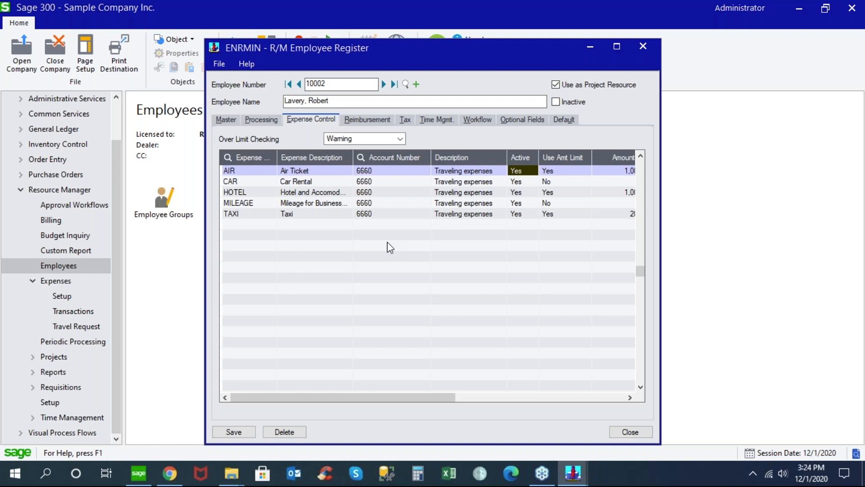
{"action": "left_click", "coordinate": [392, 172]}
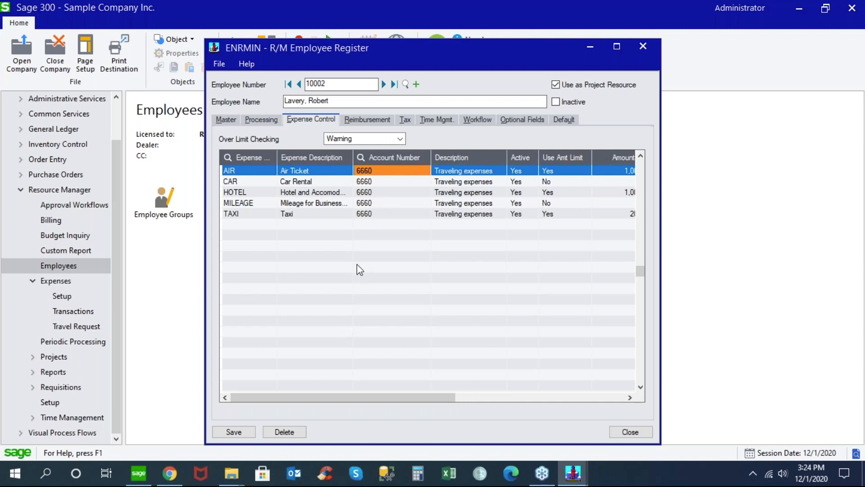
{"action": "left_click_drag", "start_coordinate": [363, 397], "coordinate": [560, 391]}
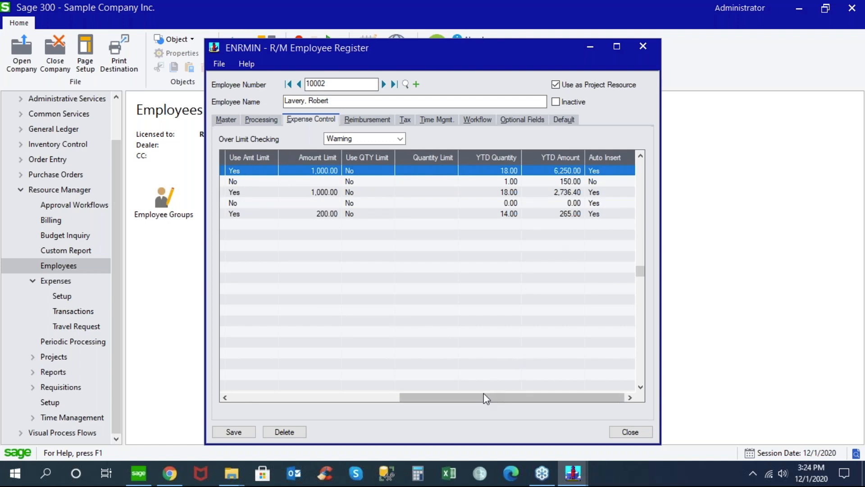
{"action": "left_click_drag", "start_coordinate": [483, 397], "coordinate": [345, 387]}
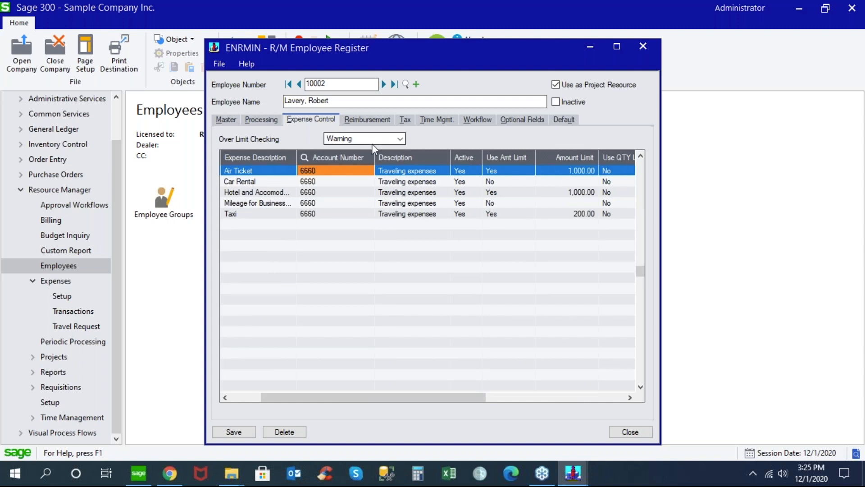
{"action": "left_click_drag", "start_coordinate": [426, 400], "coordinate": [513, 388]}
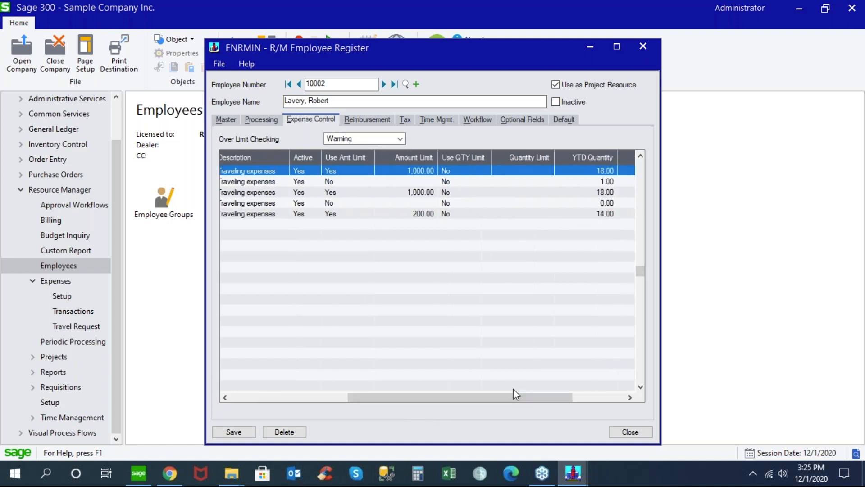
{"action": "left_click", "coordinate": [429, 171]}
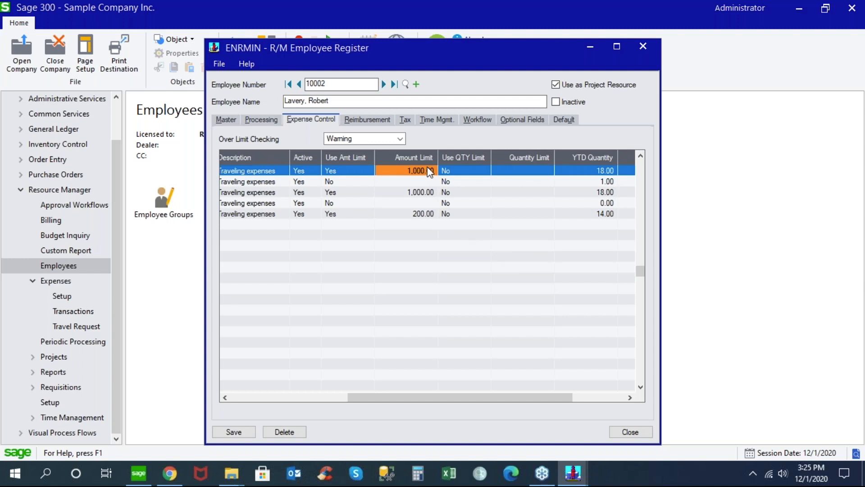
Review the Over Limit Checking choices, keep Warning selected, and close the employee record without saving changes.
{"action": "left_click", "coordinate": [401, 139]}
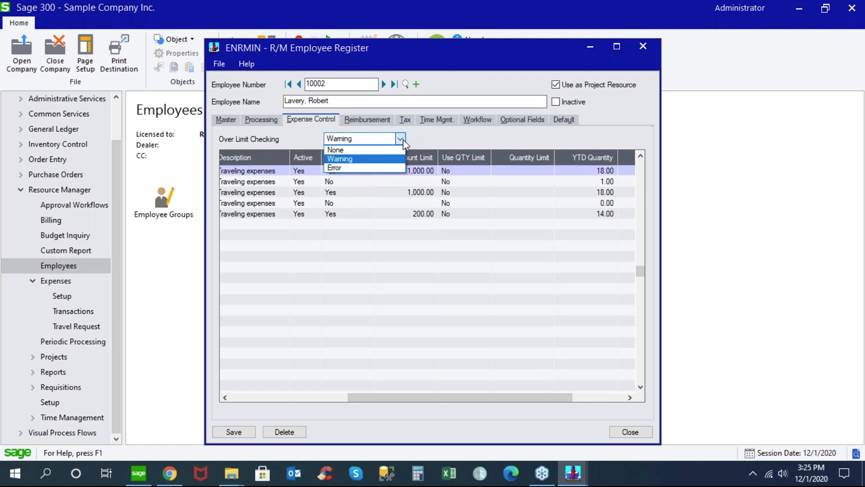
{"action": "left_click", "coordinate": [372, 159]}
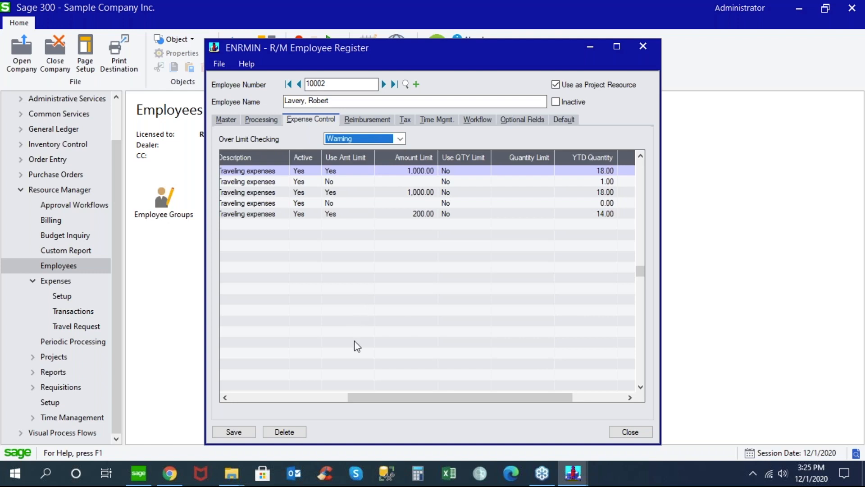
{"action": "left_click_drag", "start_coordinate": [380, 393], "coordinate": [230, 393]}
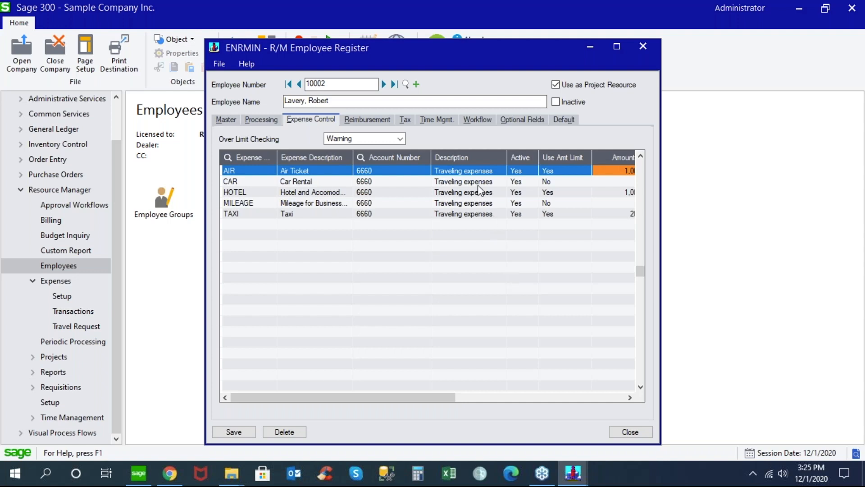
{"action": "left_click", "coordinate": [630, 432]}
{"action": "left_click", "coordinate": [414, 281]}
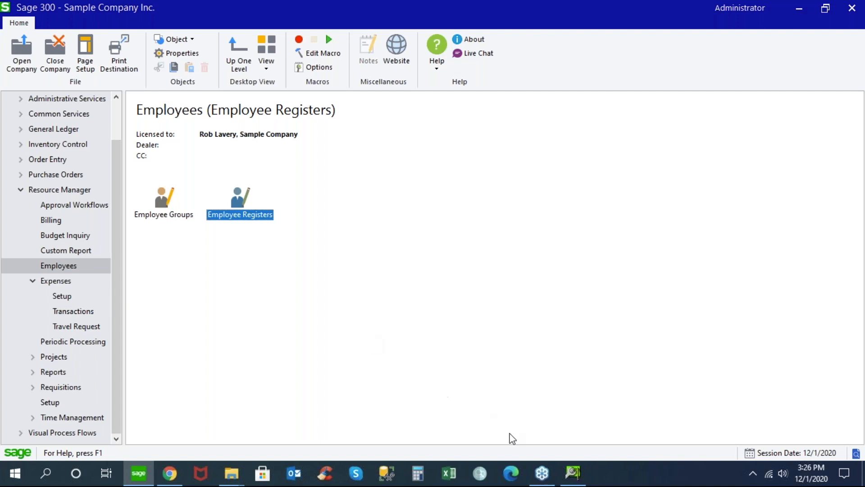
Review the Expense Options choices for Attachment Checking, Approve Expense By and Limit Expense, keeping Warning, Detail and On Monthly Basis.
{"action": "left_click", "coordinate": [573, 472]}
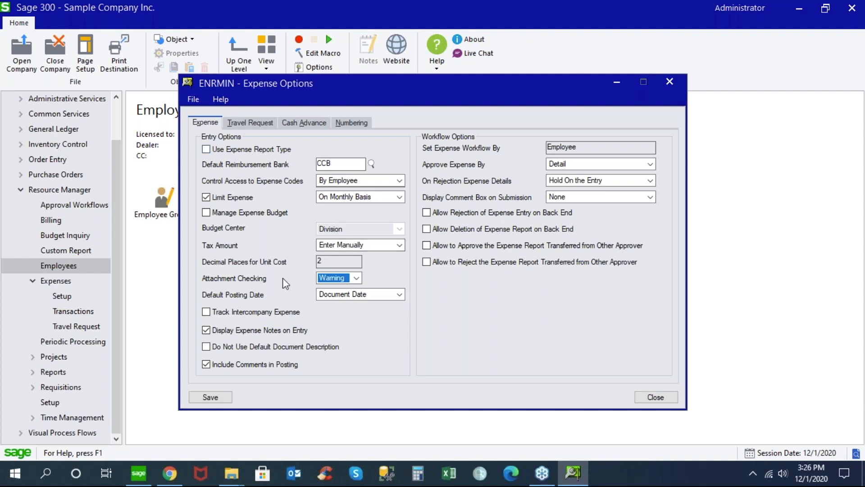
{"action": "left_click", "coordinate": [357, 280]}
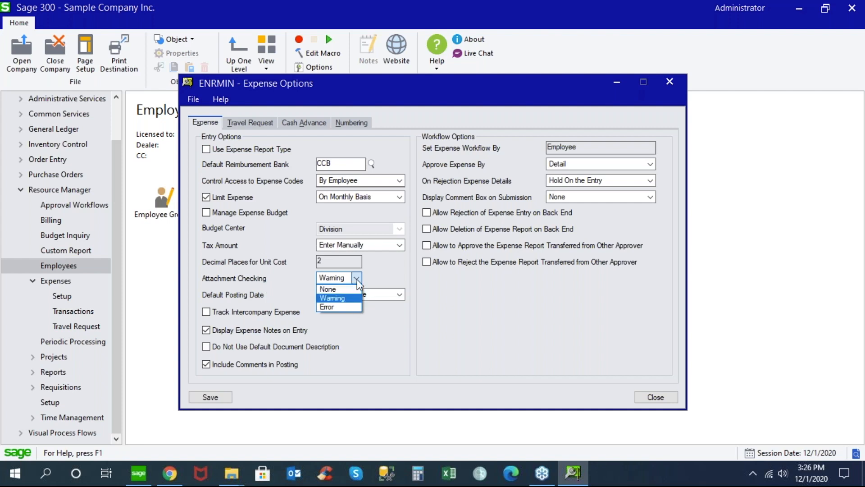
{"action": "left_click", "coordinate": [357, 279]}
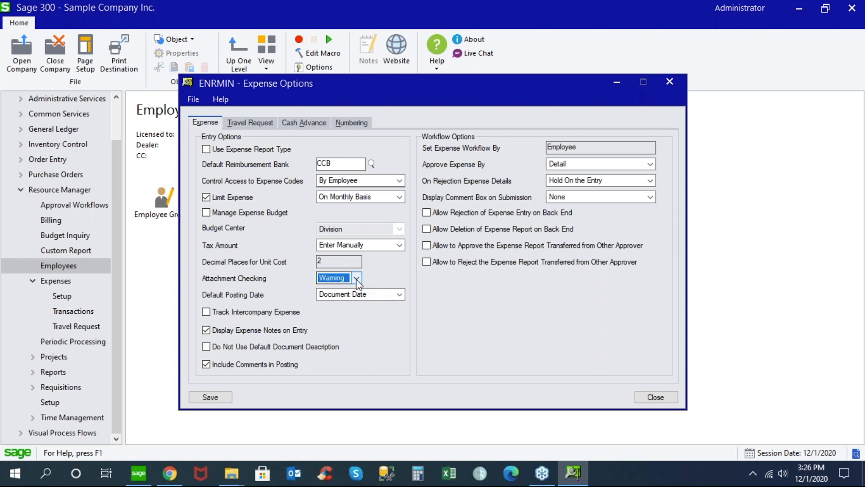
{"action": "left_click", "coordinate": [651, 165]}
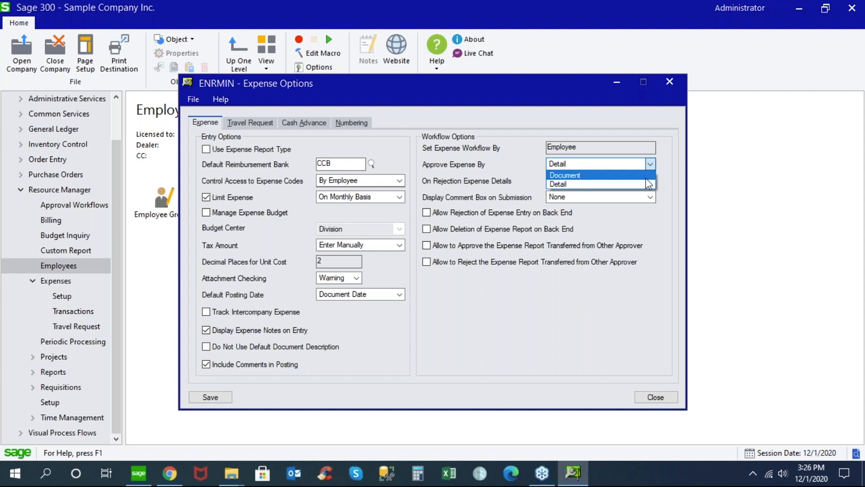
{"action": "left_click", "coordinate": [645, 184]}
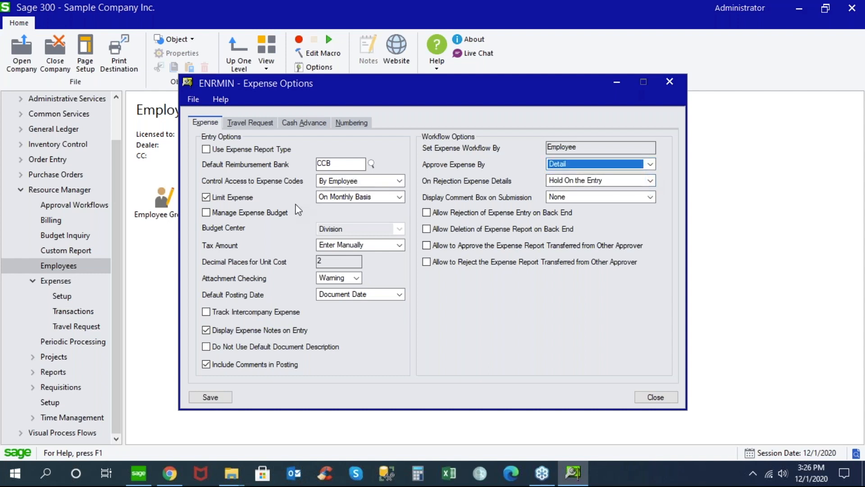
{"action": "left_click", "coordinate": [398, 201]}
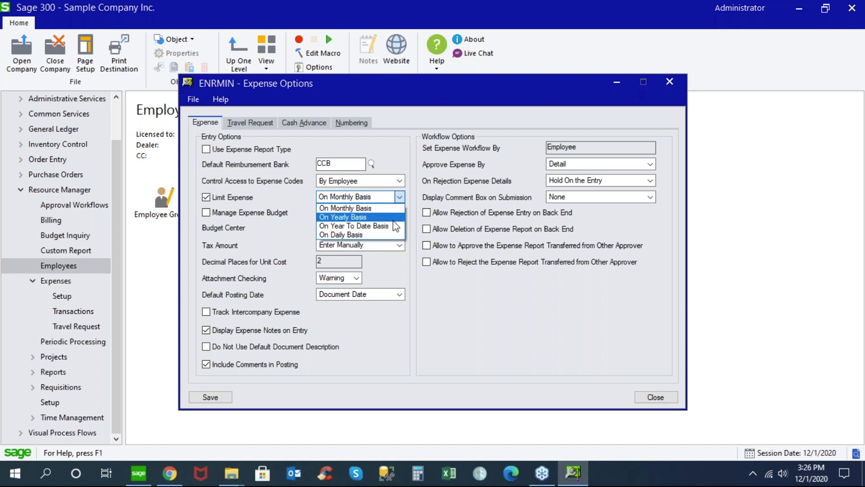
{"action": "left_click", "coordinate": [399, 200]}
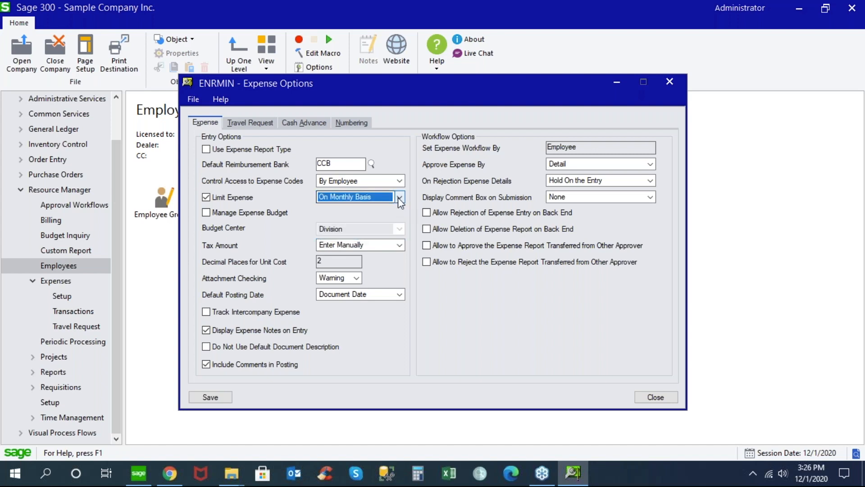
Review the travel request and cash advance settings in Expense Options, and close the options without saving.
{"action": "left_click", "coordinate": [252, 123]}
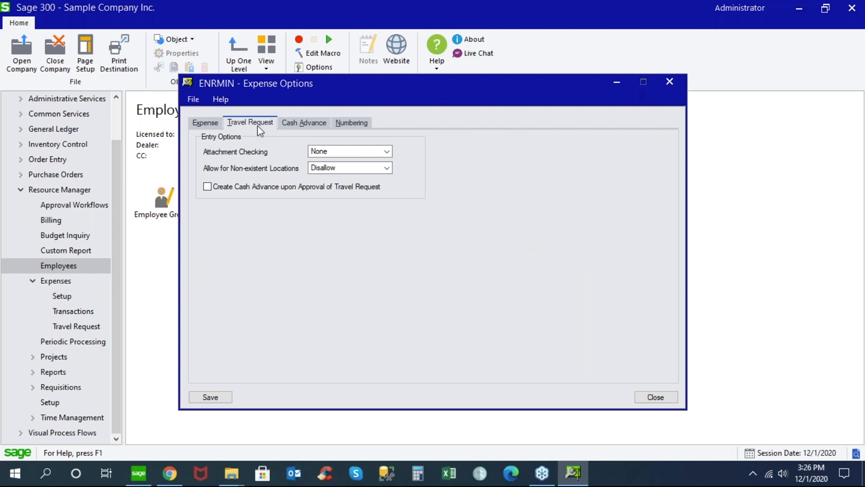
{"action": "left_click", "coordinate": [314, 128]}
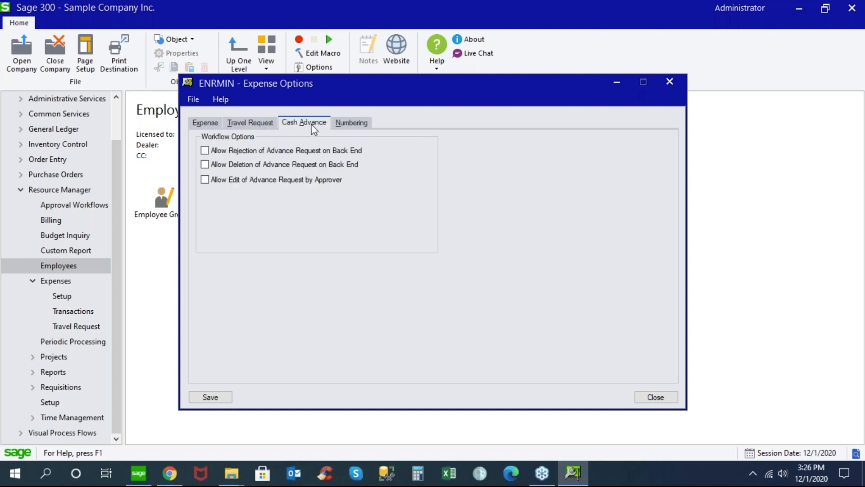
{"action": "left_click", "coordinate": [255, 128]}
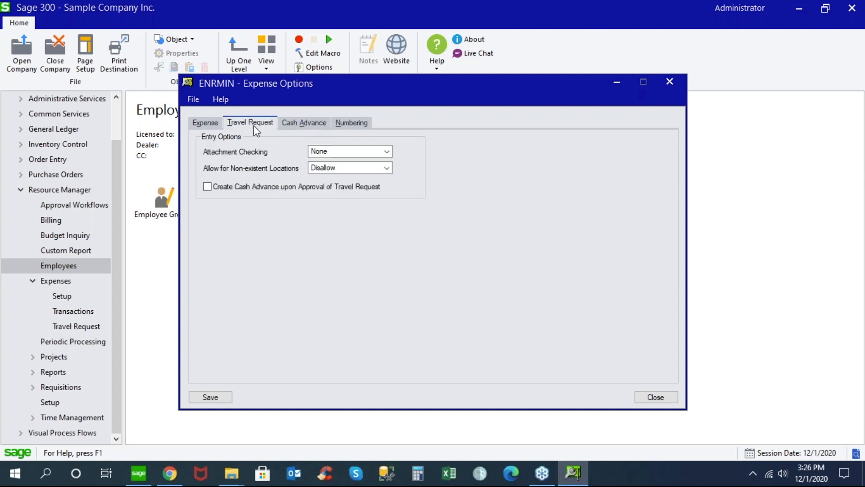
{"action": "left_click", "coordinate": [215, 126]}
{"action": "left_click", "coordinate": [656, 397]}
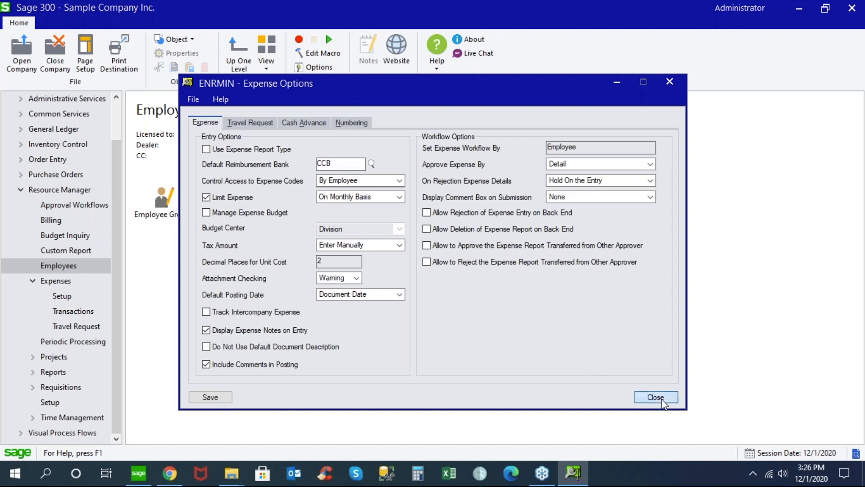
Open Expense Codes from the expense setup and display the AIR air ticket code.
{"action": "left_click", "coordinate": [64, 297]}
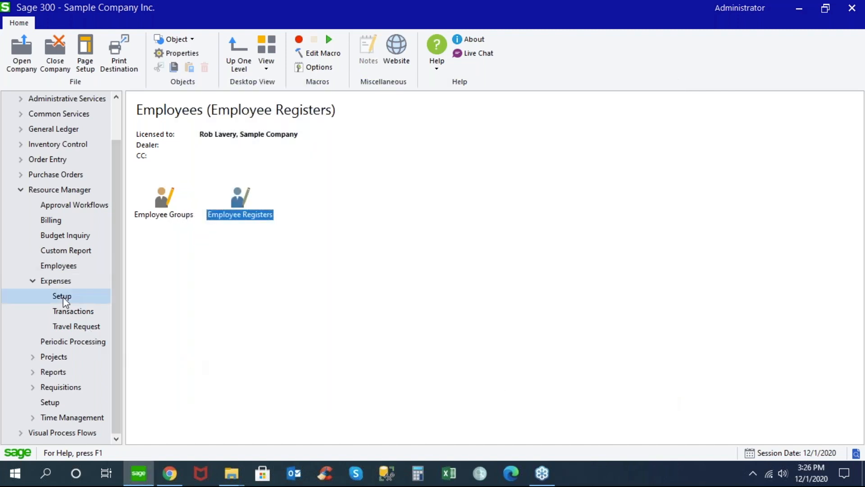
{"action": "double_click", "coordinate": [241, 198]}
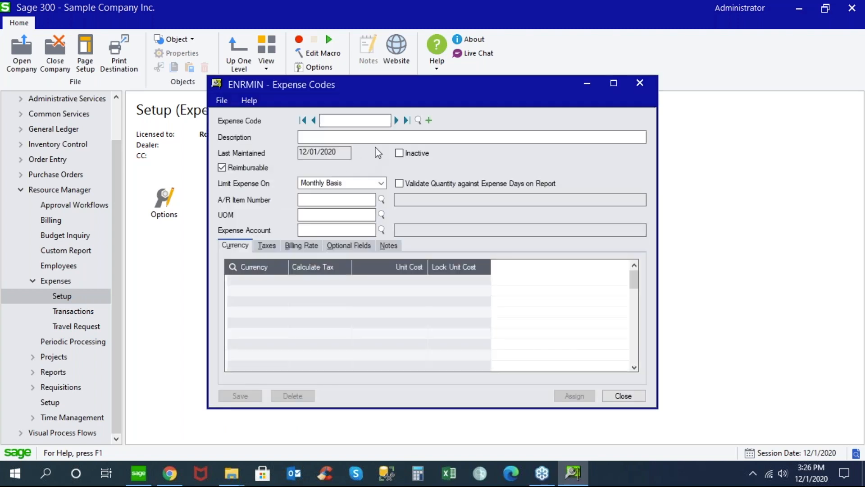
{"action": "left_click", "coordinate": [396, 122]}
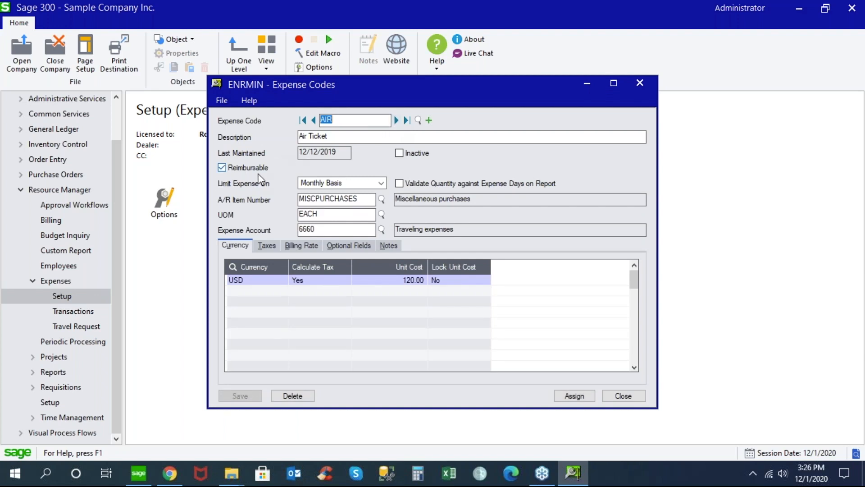
Try the AIR code as a non-reimbursable Credit Card Expense, and restore its Reimbursable setting.
{"action": "left_click", "coordinate": [221, 168]}
{"action": "left_click", "coordinate": [302, 168]}
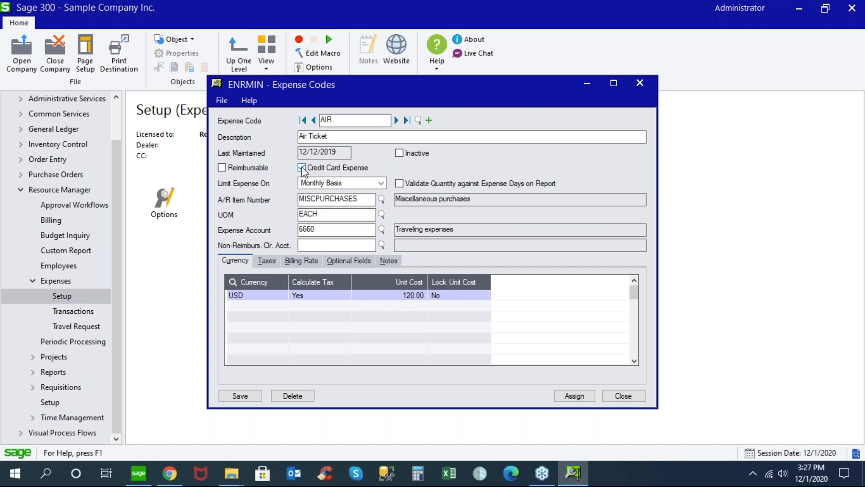
{"action": "left_click", "coordinate": [223, 169]}
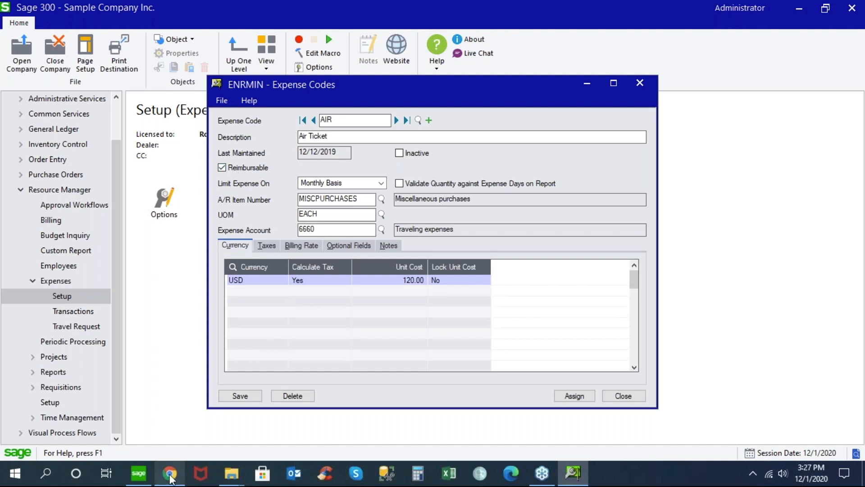
{"action": "left_click", "coordinate": [170, 474]}
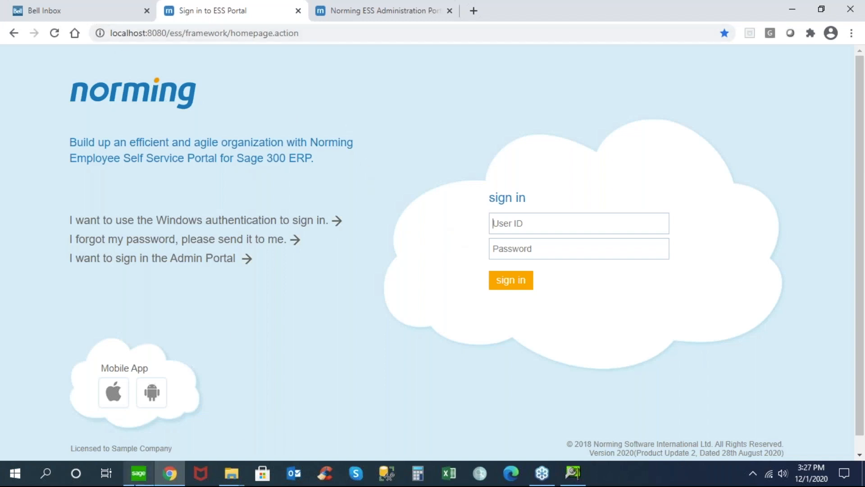
{"action": "left_click", "coordinate": [138, 473]}
{"action": "double_click", "coordinate": [244, 209]}
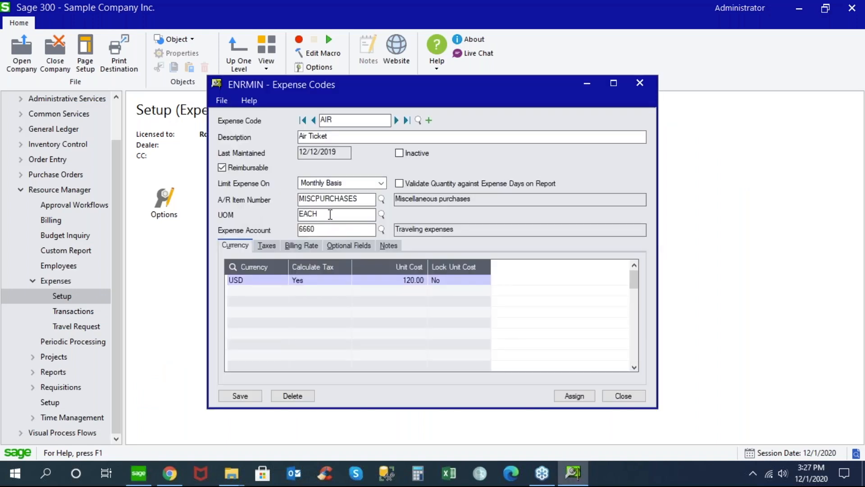
Examine the AIR code's tax authorities and billing rate, and close Expense Codes without saving changes.
{"action": "left_click", "coordinate": [267, 246]}
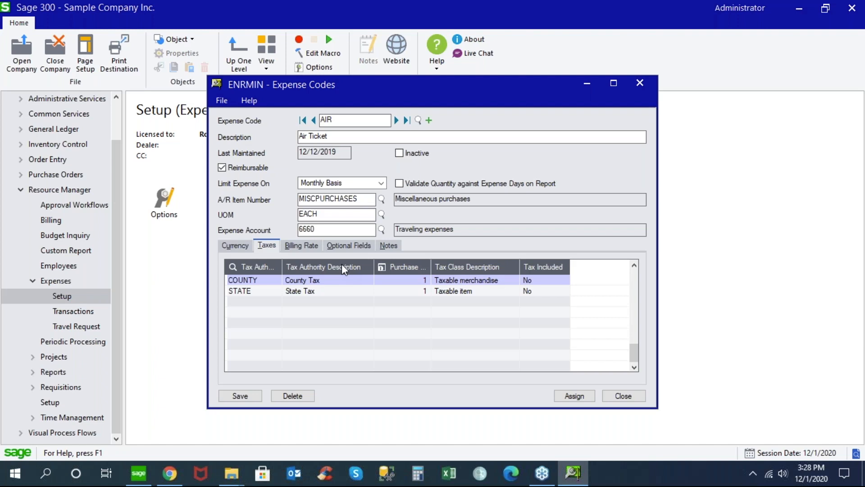
{"action": "left_click", "coordinate": [305, 247]}
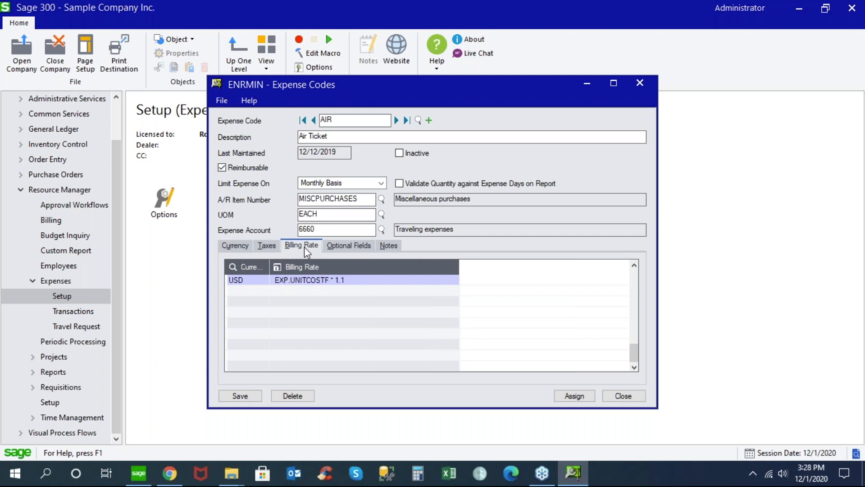
{"action": "left_click", "coordinate": [632, 395]}
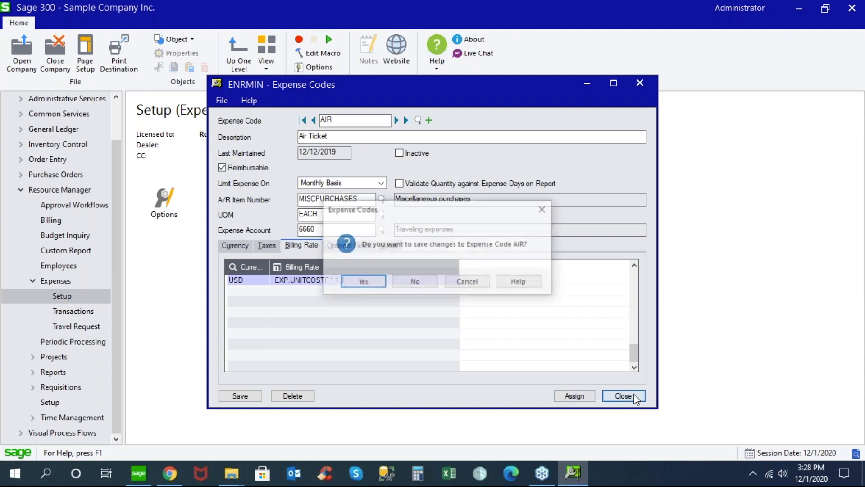
{"action": "left_click", "coordinate": [423, 282]}
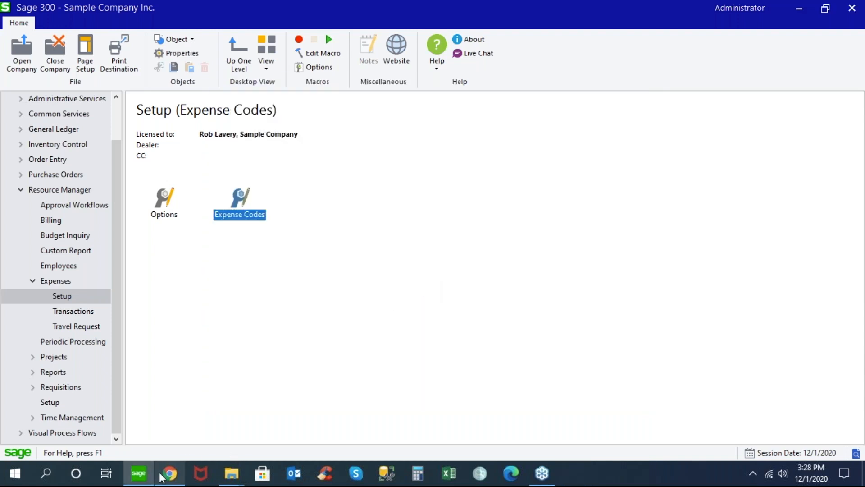
Switch to the Norming ESS Portal in Chrome and sign in with the employee's user ID and account password.
{"action": "left_click", "coordinate": [170, 476]}
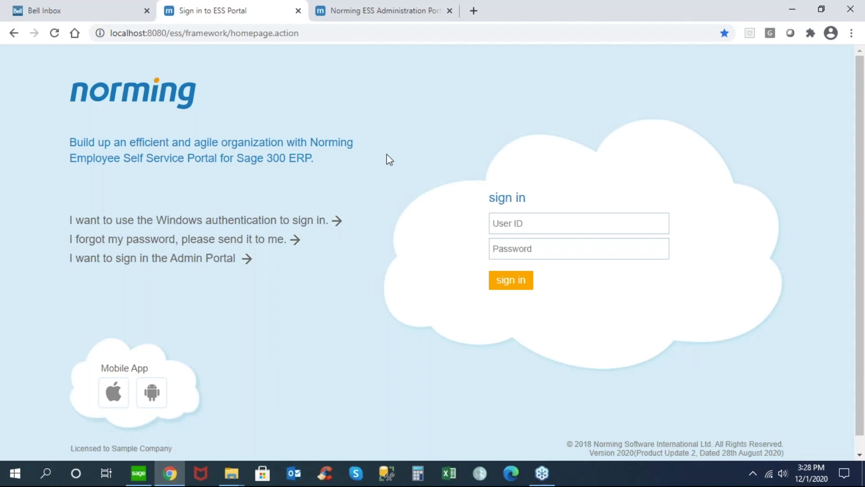
{"action": "type", "text": "1"}
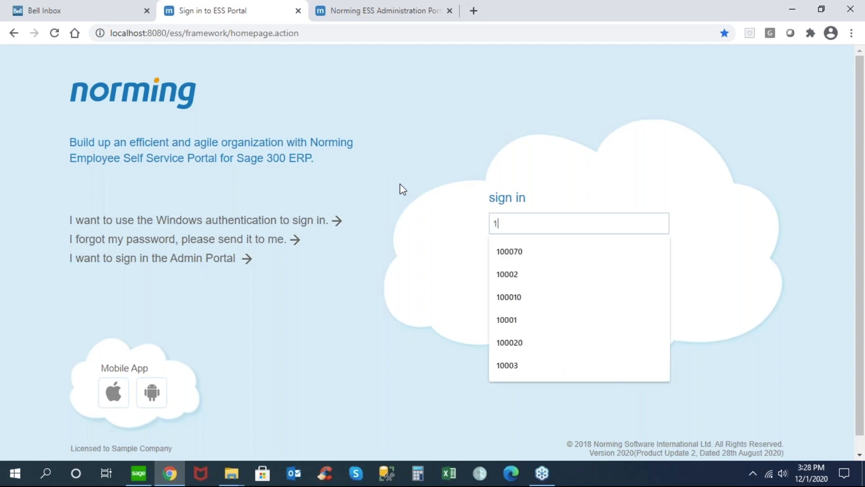
{"action": "type", "text": "0002"}
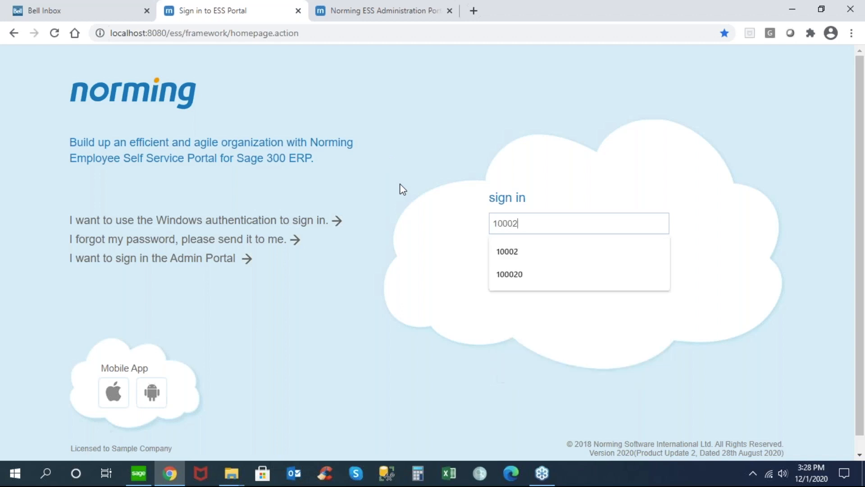
{"action": "key", "text": "Tab"}
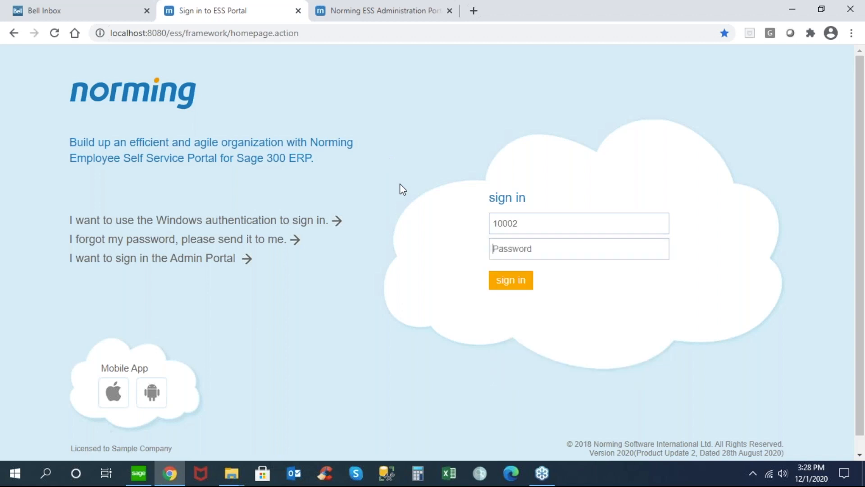
{"action": "key", "text": "Return"}
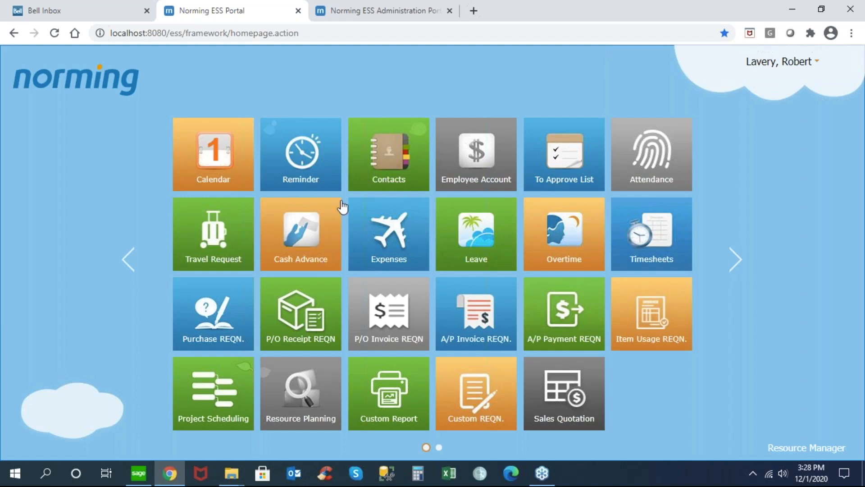
{"action": "left_click", "coordinate": [678, 42]}
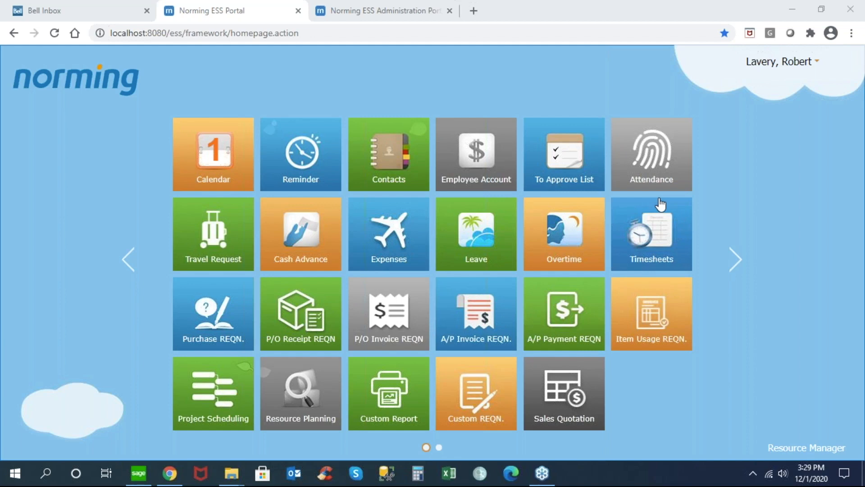
Open Expenses in the portal and review the Posted, Approved, Awaiting Approval, Rejected and Open document lists.
{"action": "left_click", "coordinate": [397, 231]}
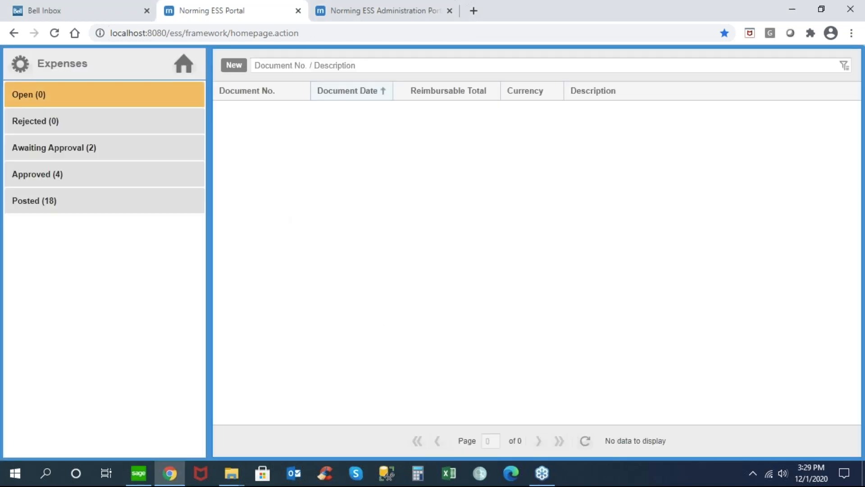
{"action": "left_click", "coordinate": [29, 203]}
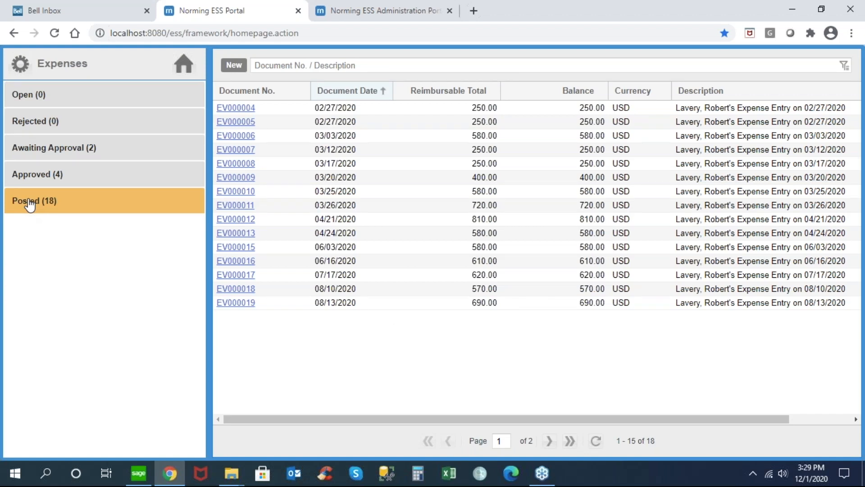
{"action": "left_click", "coordinate": [32, 177]}
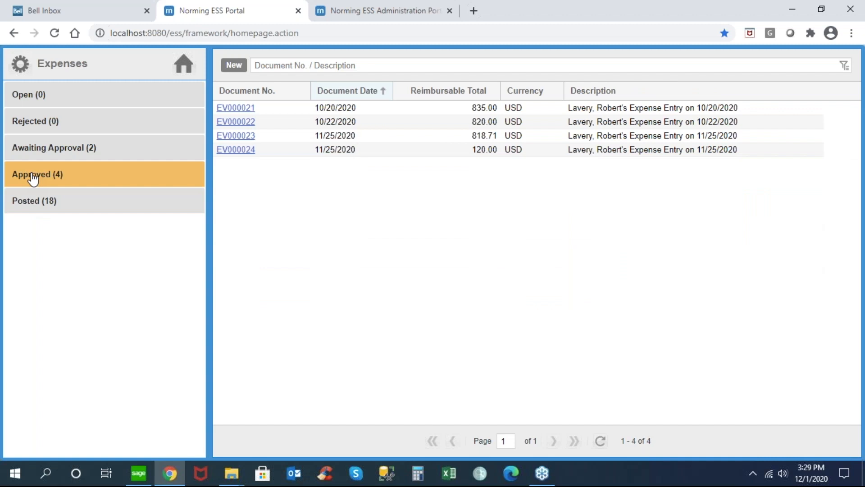
{"action": "left_click", "coordinate": [44, 152]}
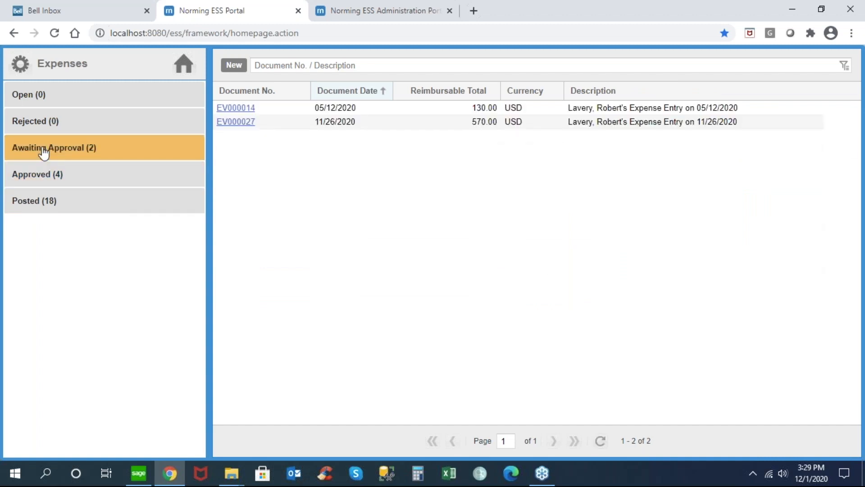
{"action": "left_click", "coordinate": [36, 127]}
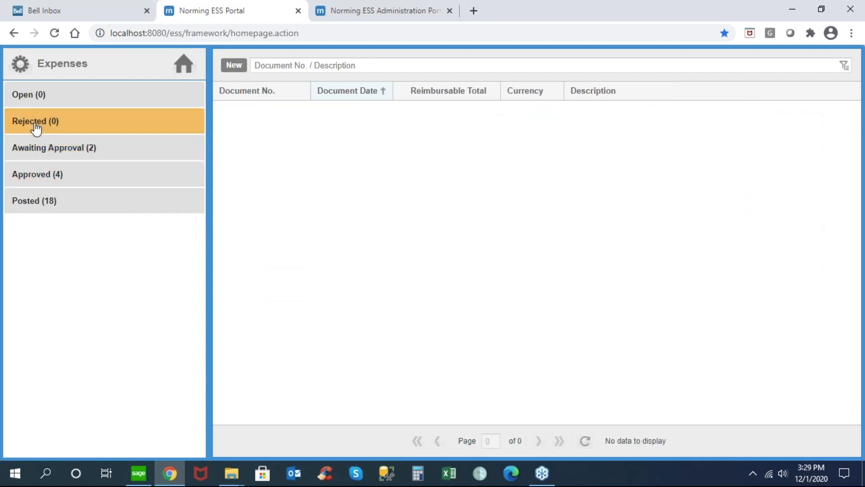
{"action": "left_click", "coordinate": [25, 100]}
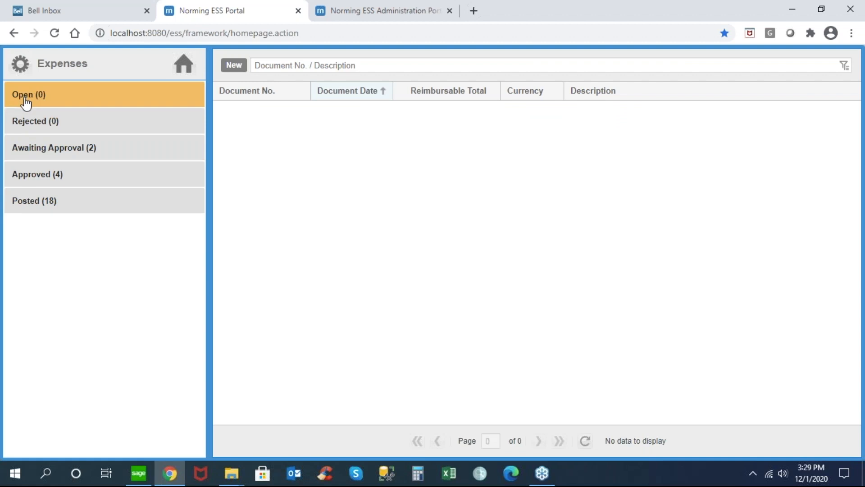
Create a new expense entry, and sign in to the Norming ESS Administration Portal with the administrator login ID and password.
{"action": "left_click", "coordinate": [232, 67]}
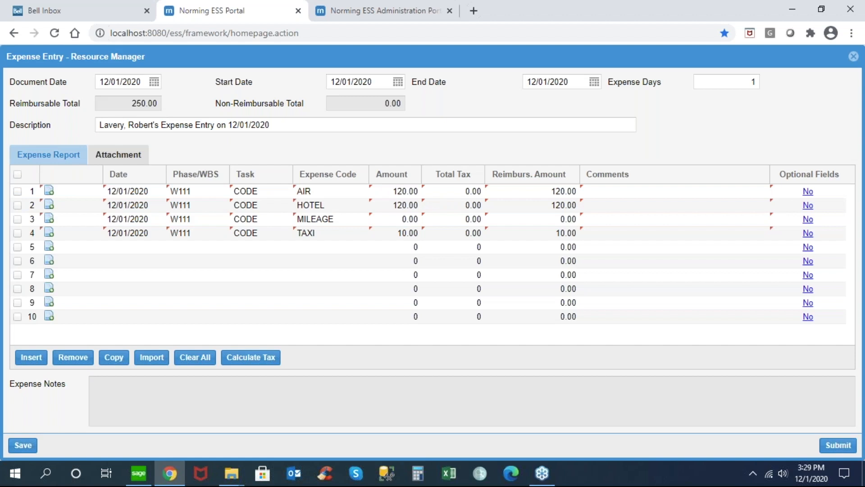
{"action": "left_click", "coordinate": [369, 11]}
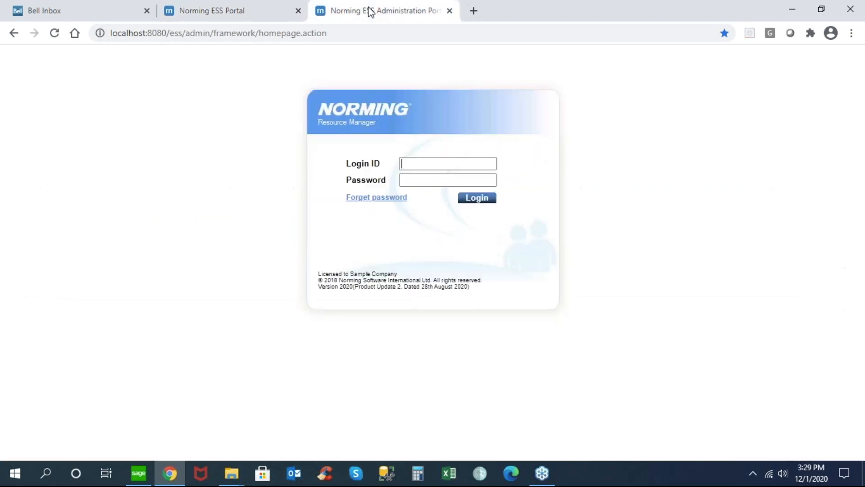
{"action": "type", "text": "admin"}
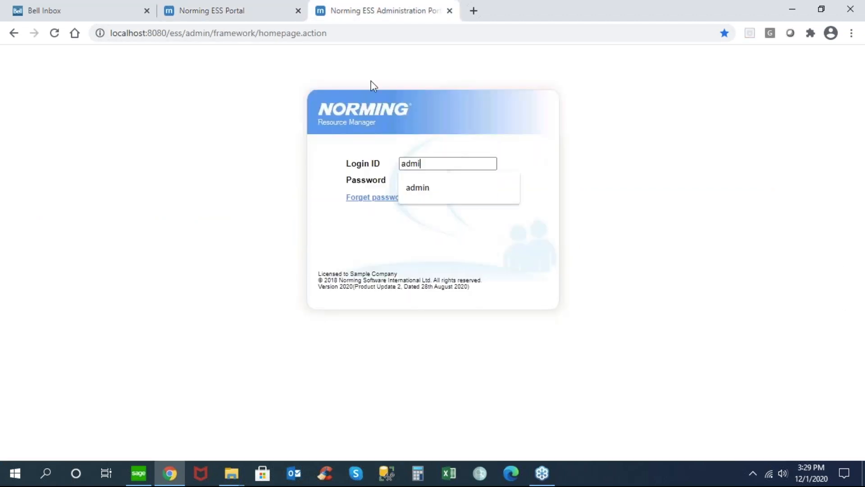
{"action": "key", "text": "Tab"}
{"action": "type", "text": "admin"}
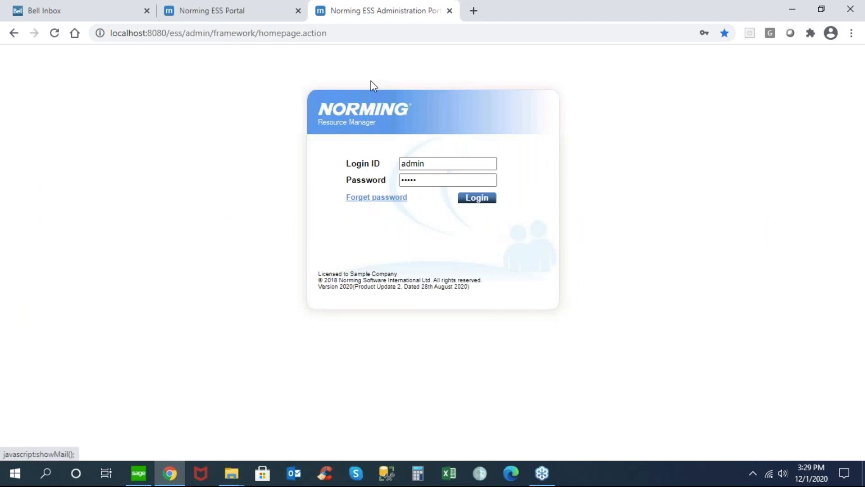
{"action": "left_click", "coordinate": [468, 199]}
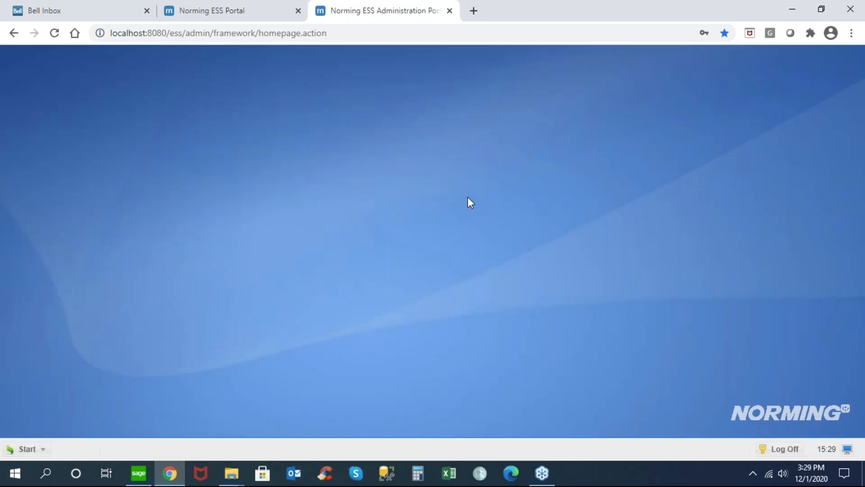
Open the ENRMIN group from the ESS Groups under Common Services.
{"action": "left_click", "coordinate": [28, 449]}
{"action": "mouse_move", "coordinate": [99, 286]}
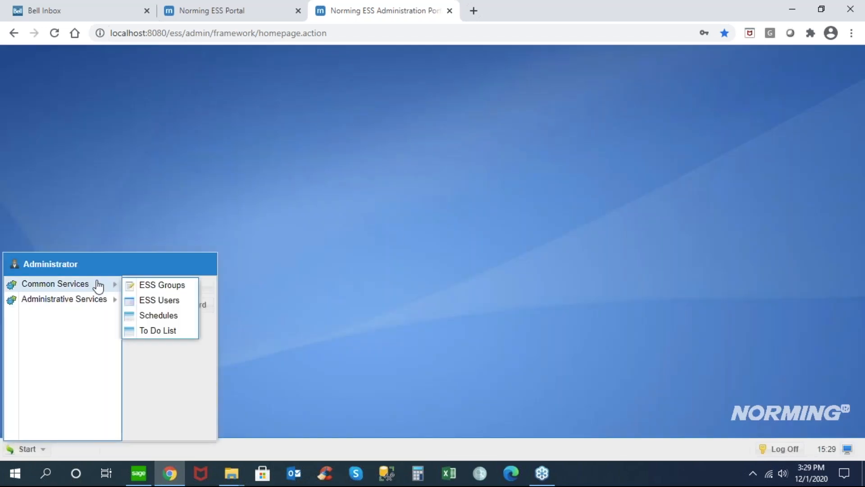
{"action": "left_click", "coordinate": [164, 286]}
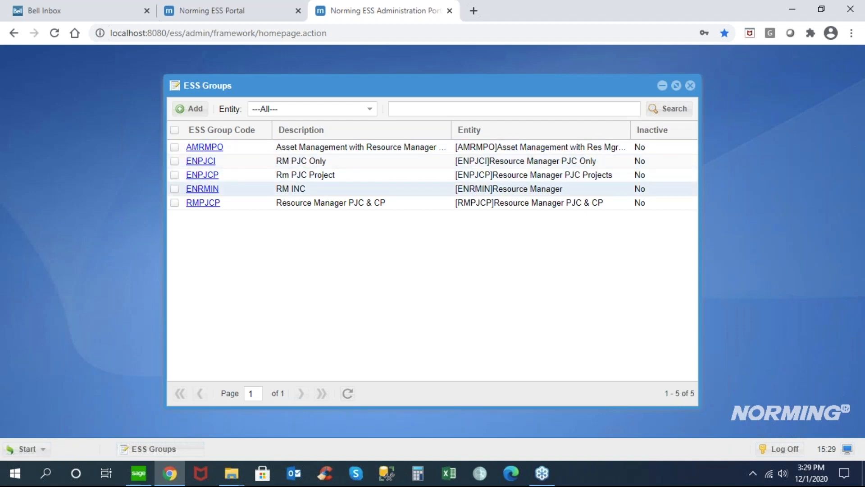
{"action": "left_click", "coordinate": [212, 190]}
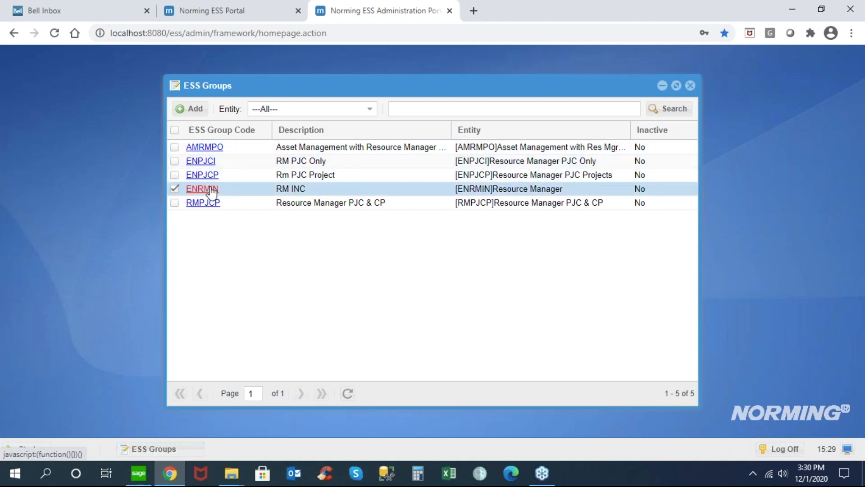
{"action": "left_click", "coordinate": [211, 190]}
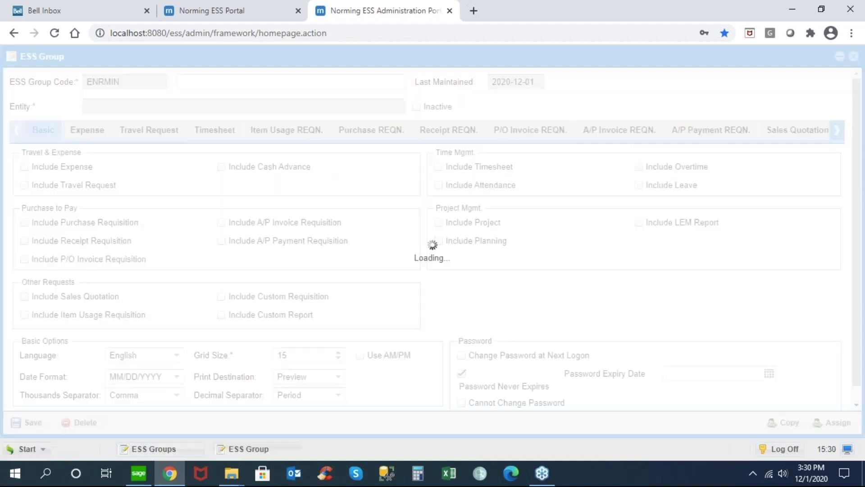
Examine the group's expense field permissions, its basic settings and the available language choices.
{"action": "left_click", "coordinate": [81, 136]}
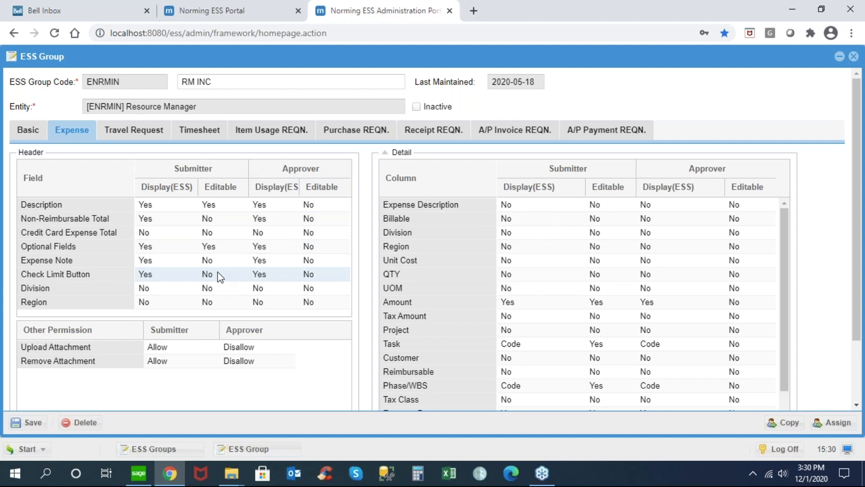
{"action": "left_click", "coordinate": [33, 135]}
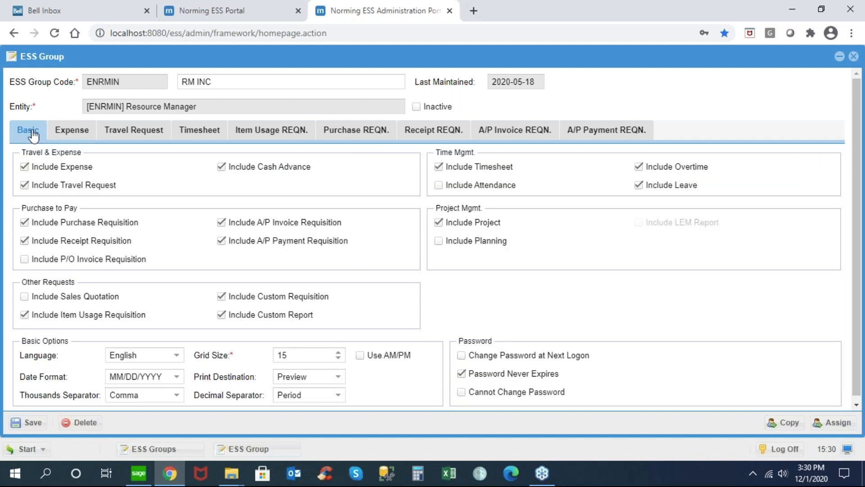
{"action": "left_click", "coordinate": [177, 356]}
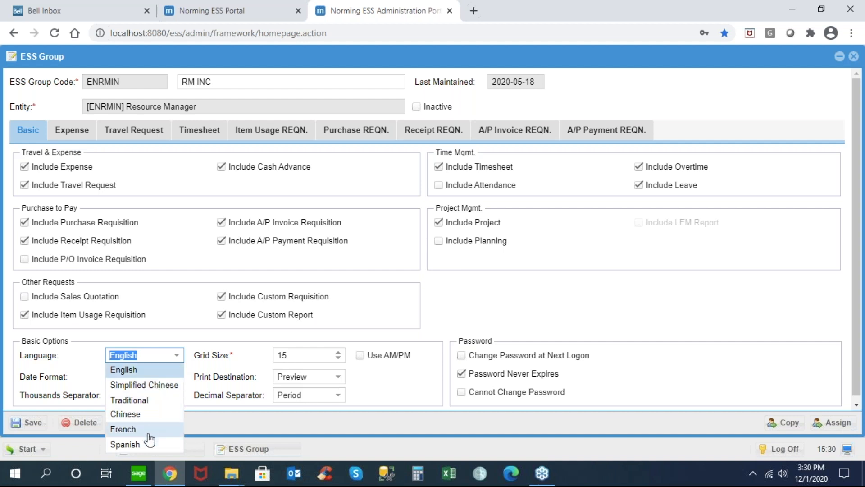
{"action": "left_click", "coordinate": [178, 354]}
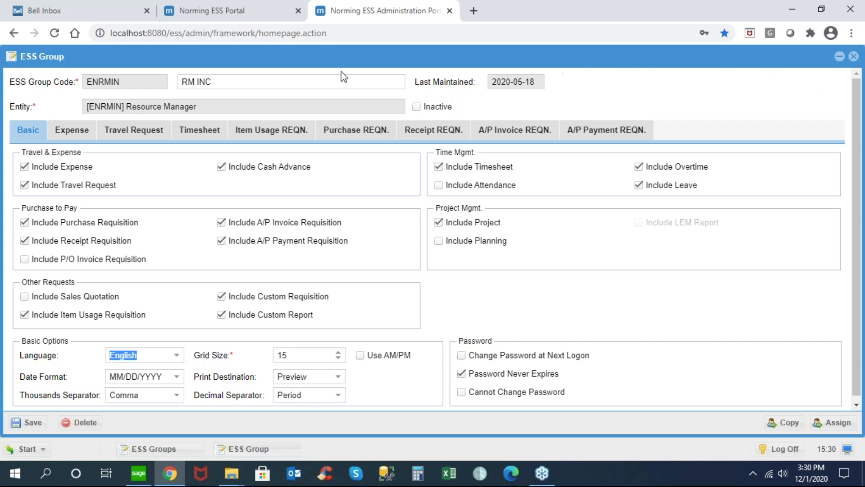
Return to the expense entry in the employee's Norming ESS Portal and try to submit it without an attachment.
{"action": "left_click", "coordinate": [243, 14]}
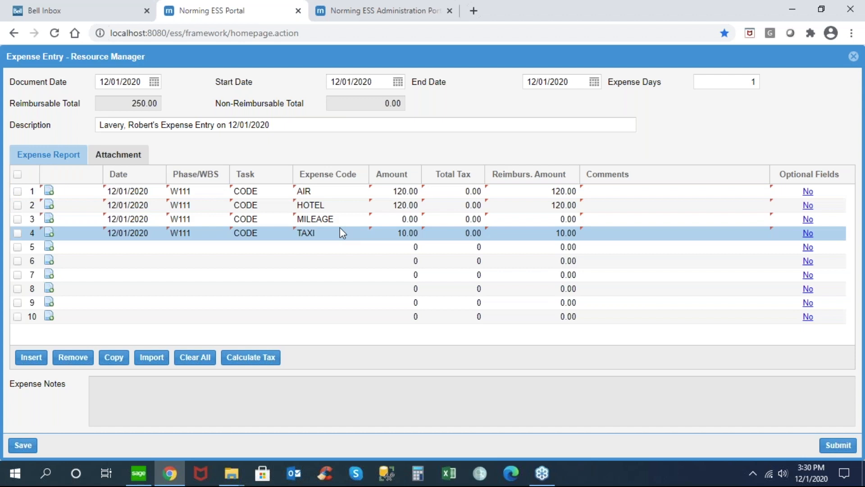
{"action": "left_click", "coordinate": [837, 448]}
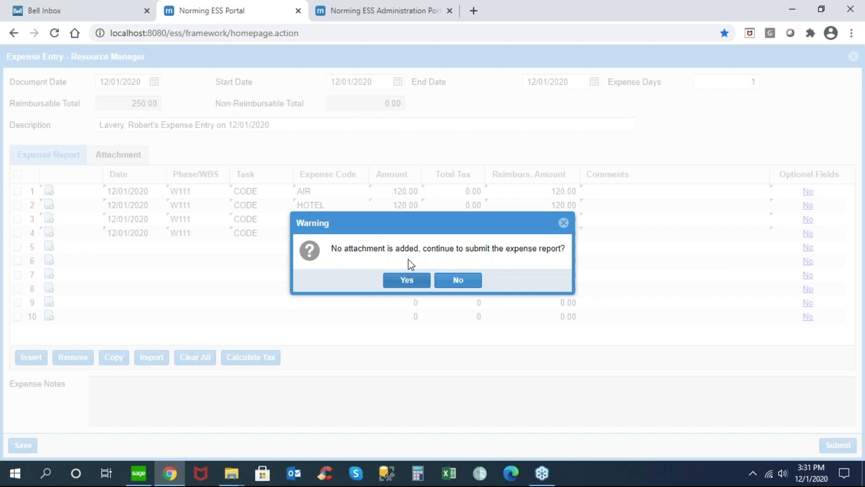
{"action": "left_click", "coordinate": [408, 281]}
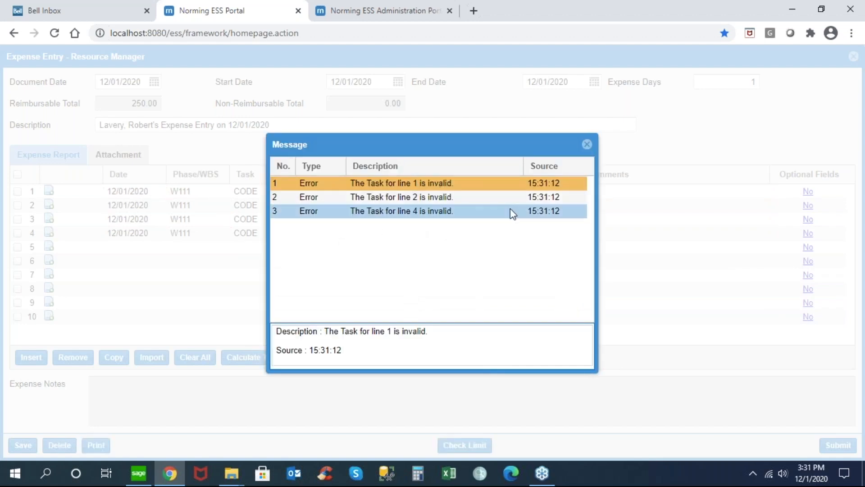
{"action": "left_click", "coordinate": [586, 145]}
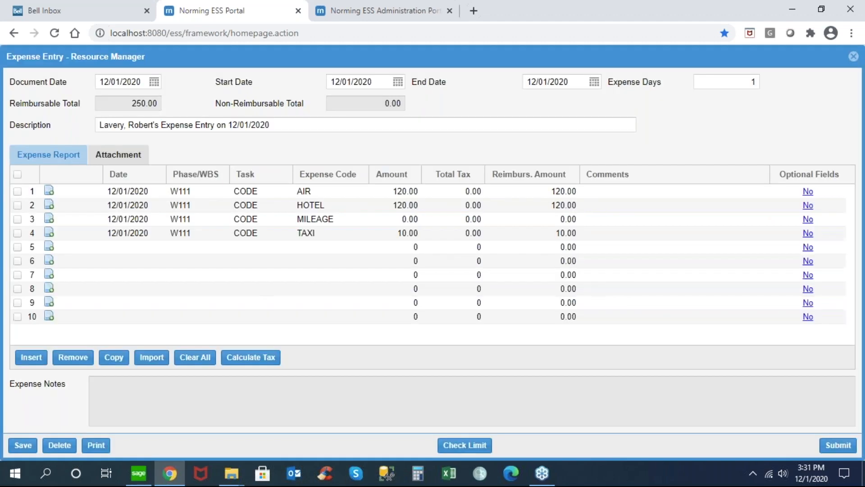
Set the Task to REQUIREMENT on the AIR, HOTEL, MILEAGE and TAXI expense lines.
{"action": "left_click", "coordinate": [287, 192]}
{"action": "left_click", "coordinate": [272, 226]}
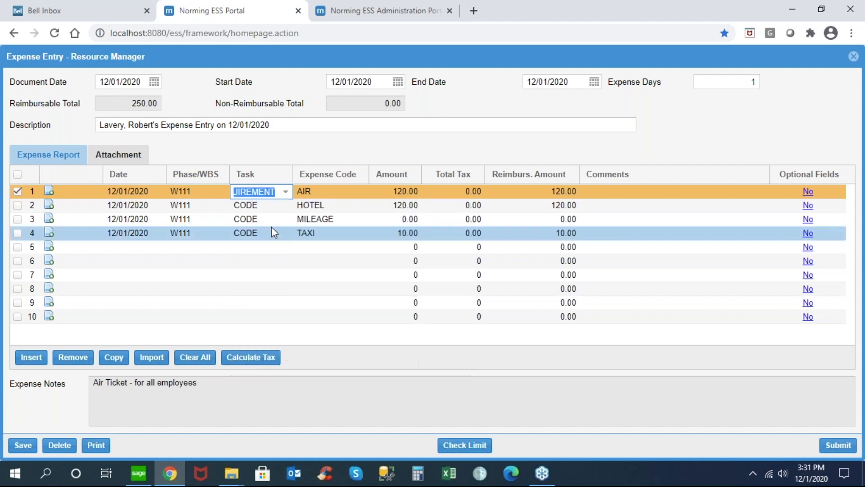
{"action": "left_click", "coordinate": [285, 208]}
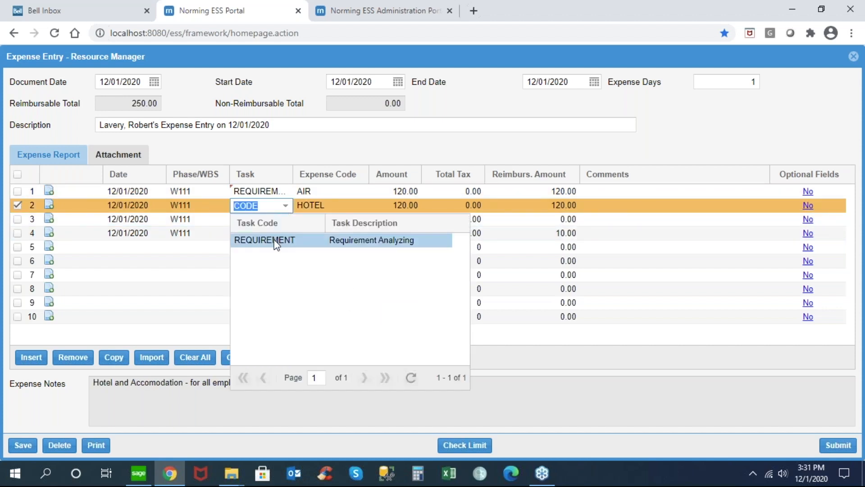
{"action": "left_click", "coordinate": [276, 241]}
{"action": "left_click", "coordinate": [281, 220]}
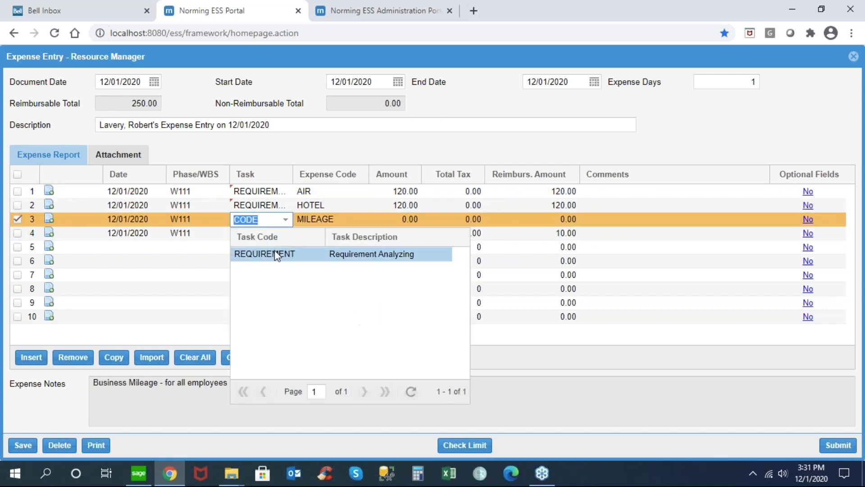
{"action": "left_click", "coordinate": [276, 251]}
{"action": "left_click", "coordinate": [280, 233]}
{"action": "left_click", "coordinate": [272, 273]}
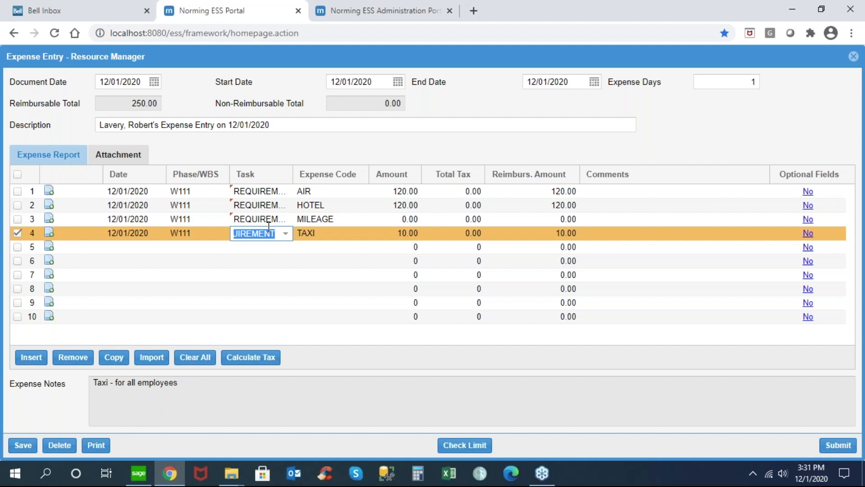
Submit the expense entry without an attachment and review its approval trail.
{"action": "left_click", "coordinate": [839, 447]}
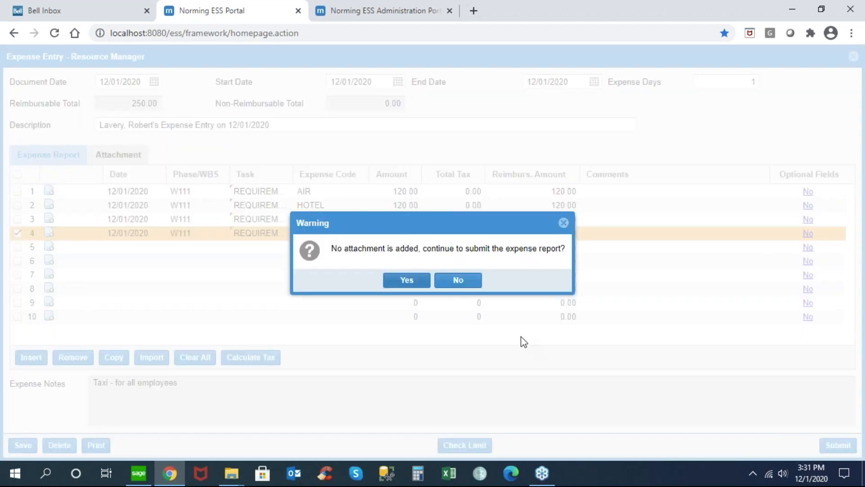
{"action": "left_click", "coordinate": [407, 280]}
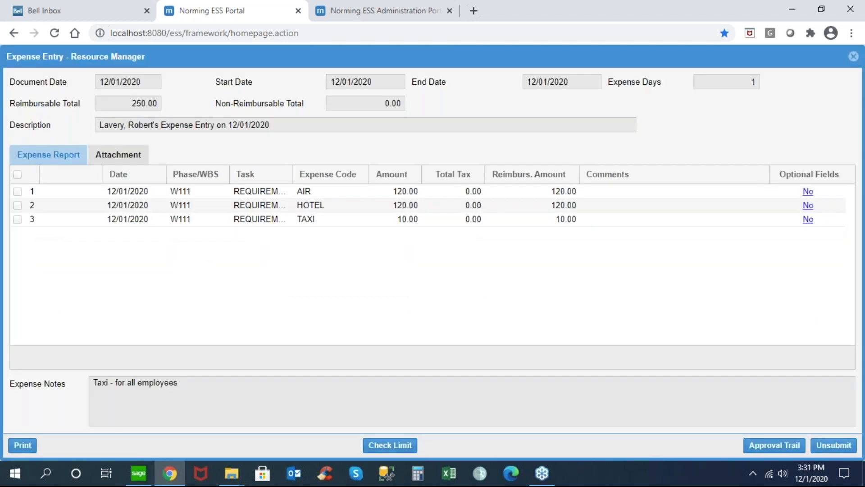
{"action": "left_click", "coordinate": [775, 448]}
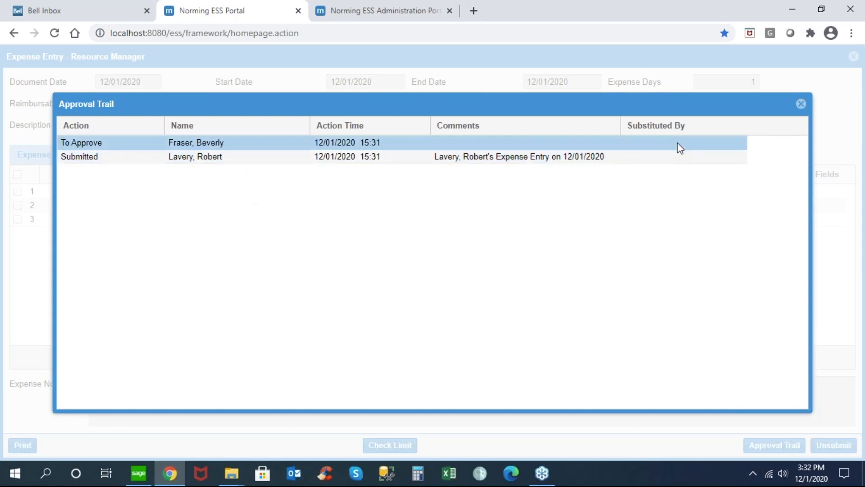
{"action": "left_click", "coordinate": [801, 105]}
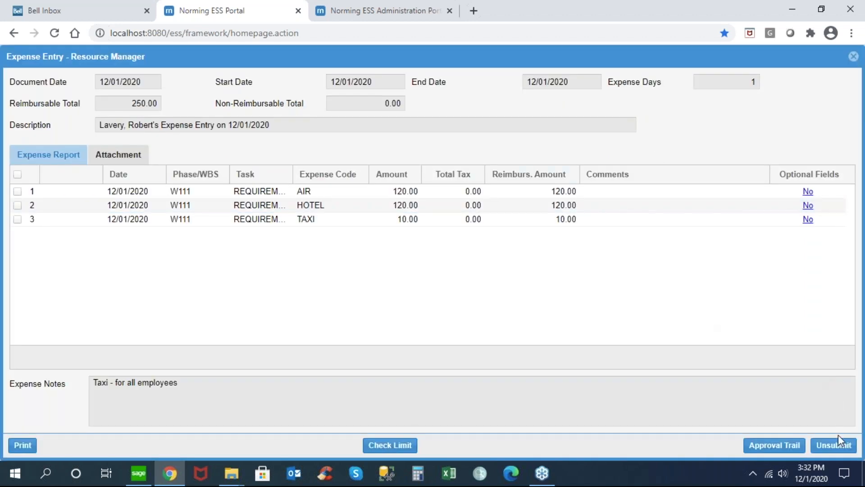
Unsubmit the expense entry, and set the AIR line's amount to 450 with the comment "Conference in Chicago".
{"action": "left_click", "coordinate": [835, 446]}
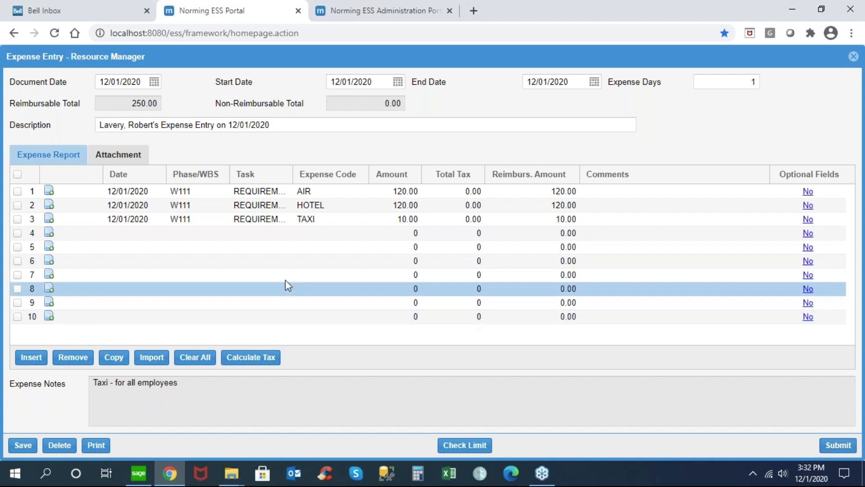
{"action": "left_click", "coordinate": [405, 192]}
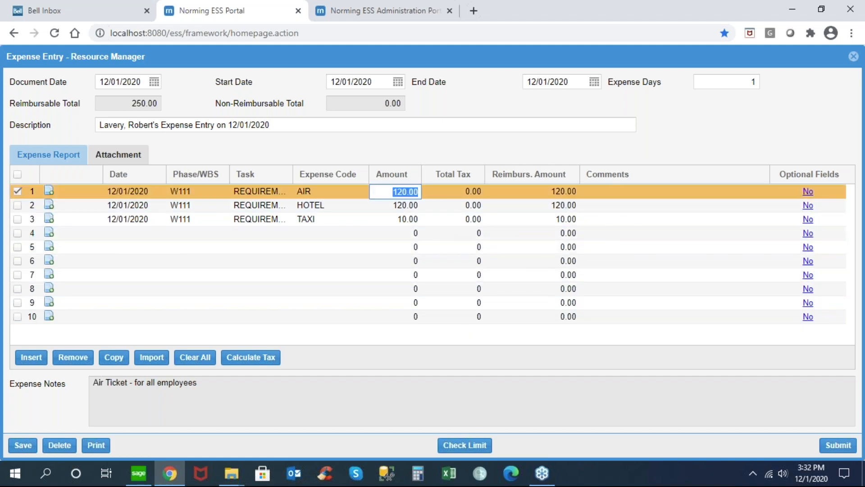
{"action": "type", "text": "450"}
{"action": "key", "text": "Tab"}
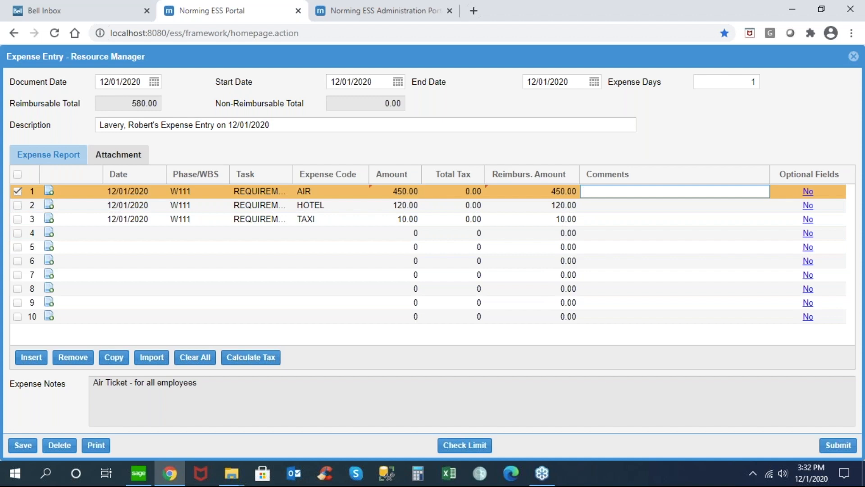
{"action": "type", "text": "Conference in Chicago"}
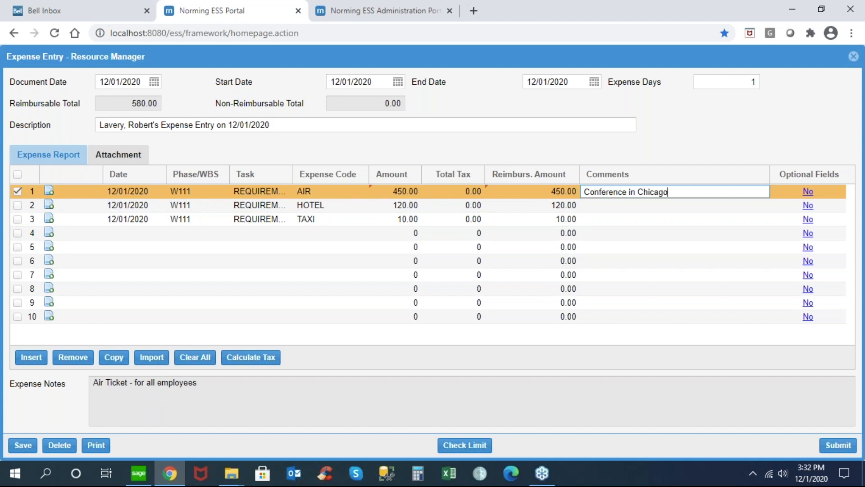
Attach Change_ETIR_3-Oct-19.pdf from the Downloads folder to the AIR expense line with the note "Airfare Receipt".
{"action": "left_click", "coordinate": [49, 191]}
{"action": "left_click", "coordinate": [350, 226]}
{"action": "type", "text": "Airfar"}
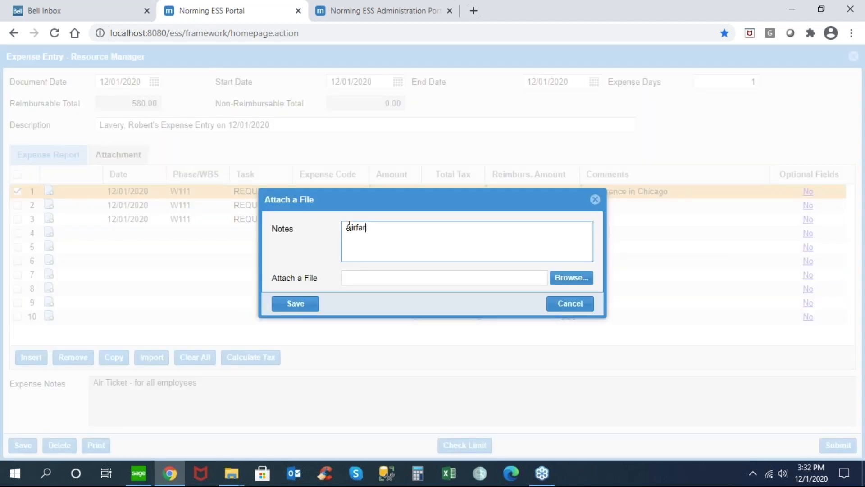
{"action": "type", "text": "e Receipt"}
{"action": "left_click", "coordinate": [569, 277]}
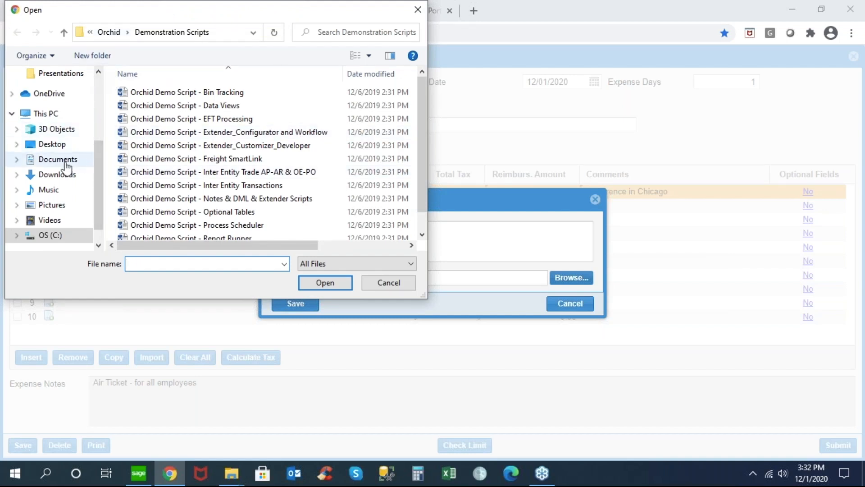
{"action": "left_click", "coordinate": [59, 176]}
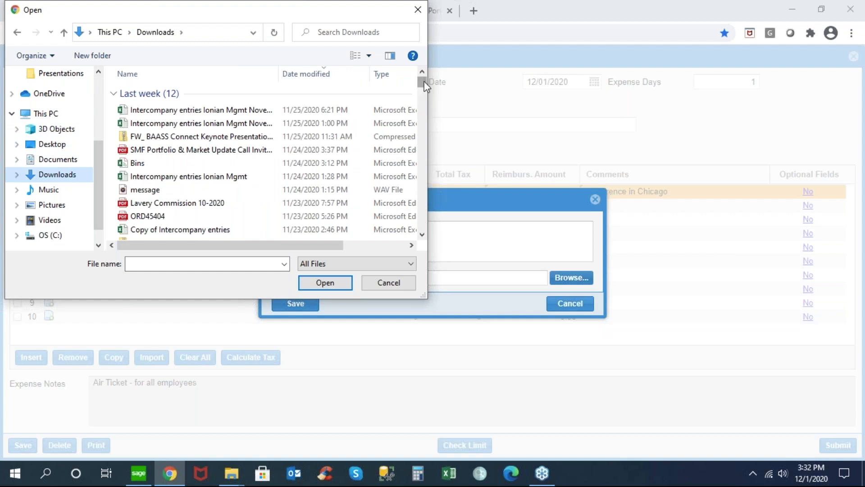
{"action": "left_click_drag", "start_coordinate": [424, 81], "coordinate": [426, 135]}
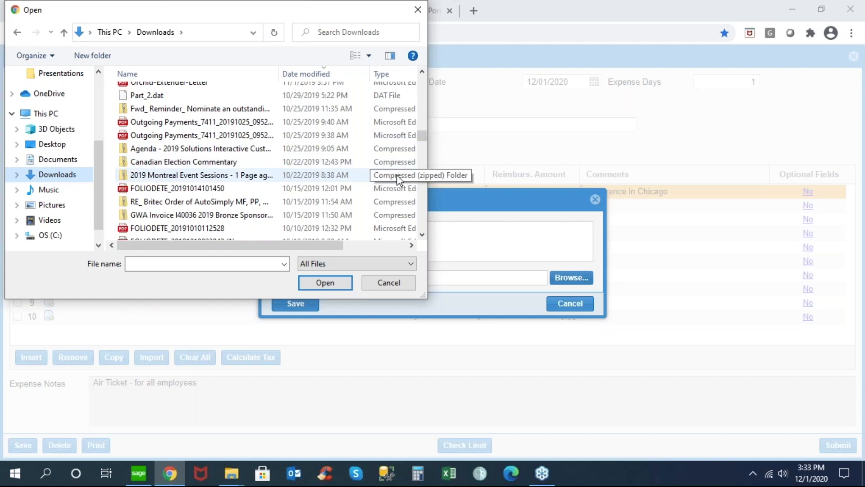
{"action": "scroll", "coordinate": [424, 195], "scroll_direction": "down", "scroll_amount": 4}
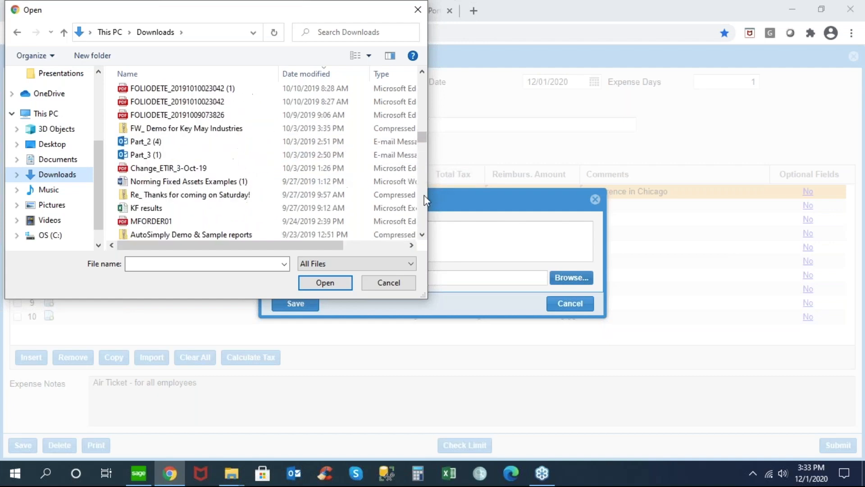
{"action": "double_click", "coordinate": [195, 169]}
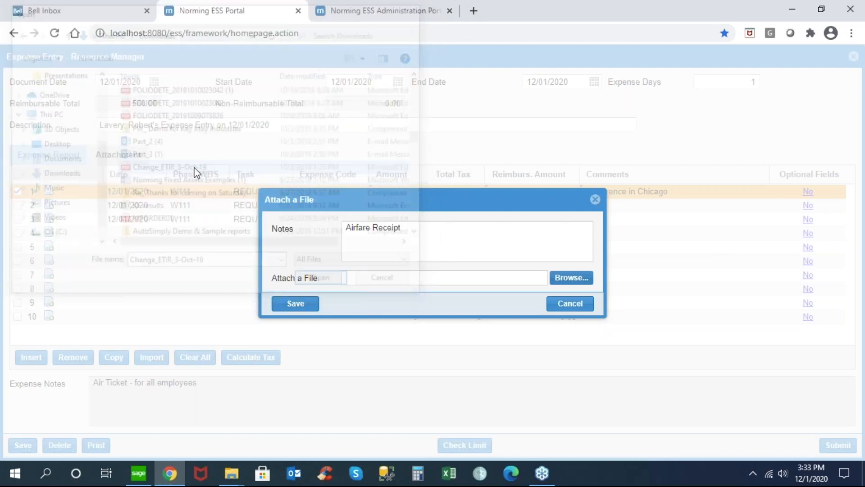
{"action": "left_click", "coordinate": [303, 306]}
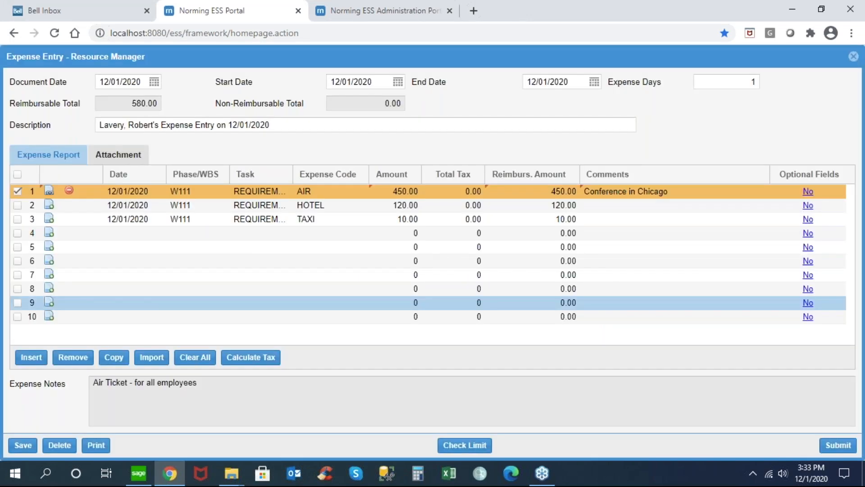
Set the HOTEL line's amount to 320 and enter the comment "Hilton in Chicago".
{"action": "left_click", "coordinate": [406, 206]}
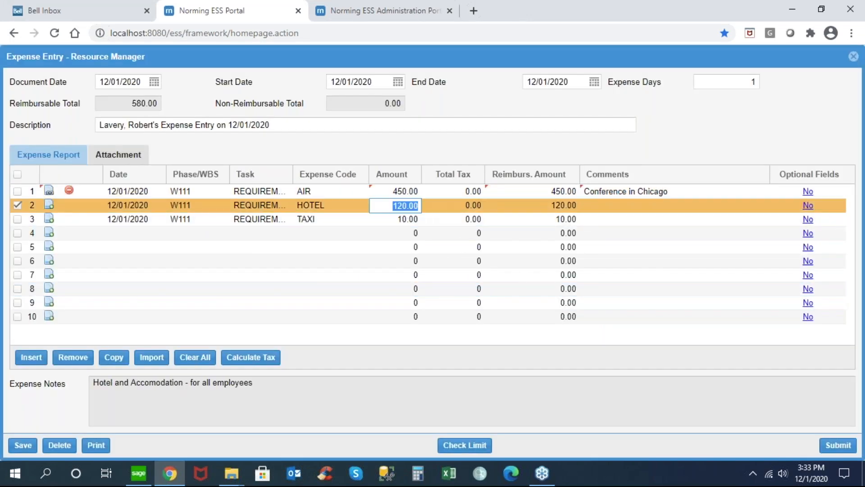
{"action": "type", "text": "320"}
{"action": "key", "text": "Tab"}
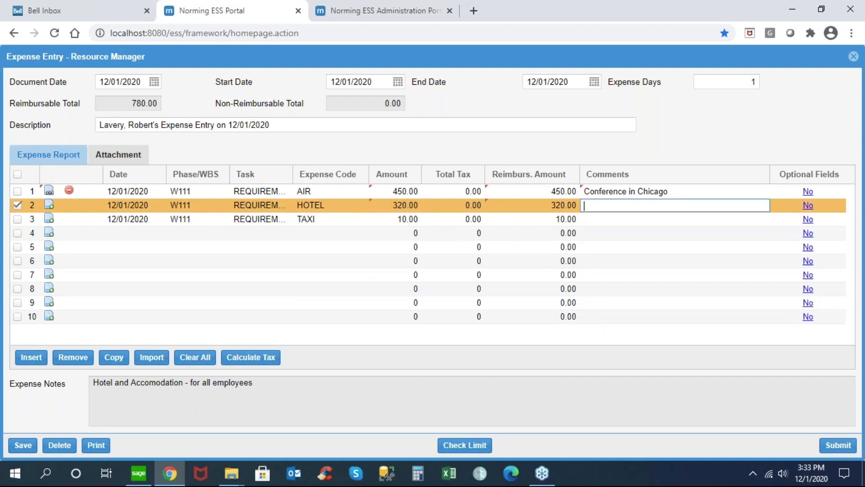
{"action": "type", "text": "Hilton in Chicago"}
Attach FOLIODETE_20191010112528.pdf from the Downloads folder to the HOTEL expense line with the note "Hotel Receipt".
{"action": "left_click", "coordinate": [53, 204]}
{"action": "left_click", "coordinate": [361, 232]}
{"action": "type", "text": "Hotel Receipt"}
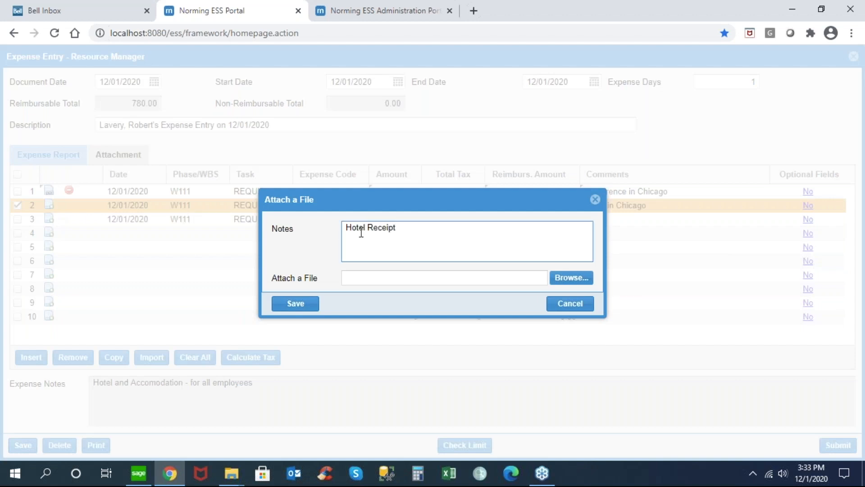
{"action": "left_click", "coordinate": [569, 277]}
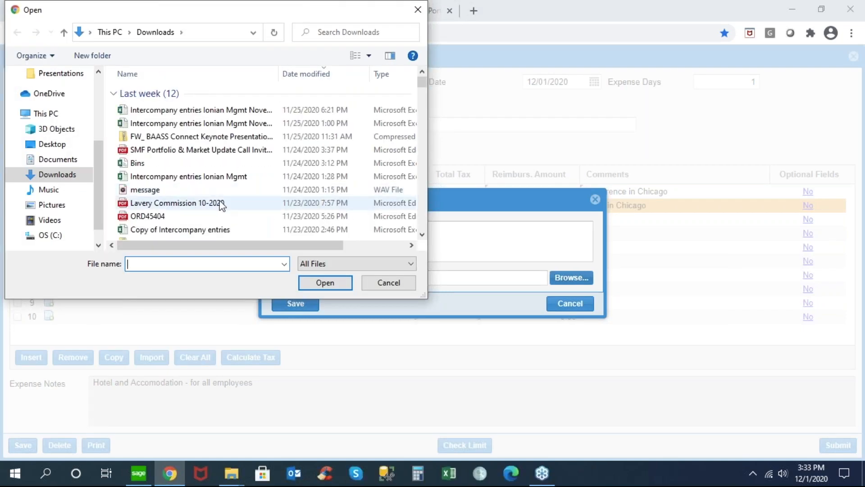
{"action": "left_click_drag", "start_coordinate": [422, 83], "coordinate": [430, 137]}
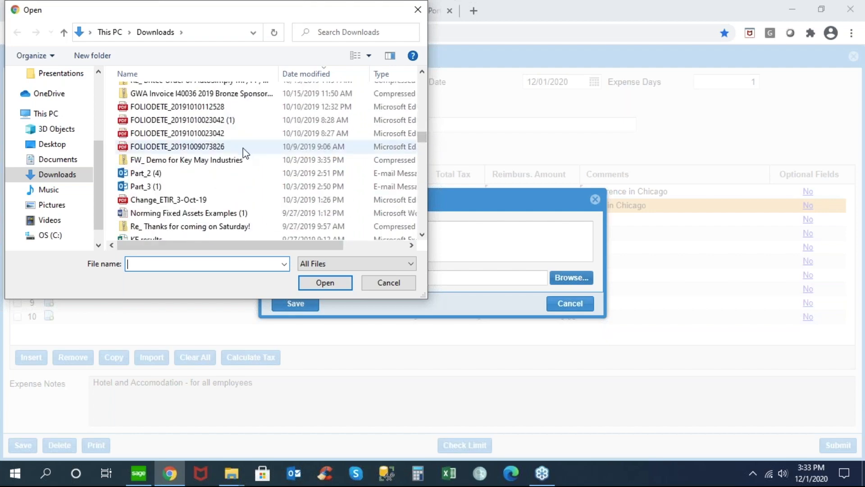
{"action": "left_click", "coordinate": [176, 108]}
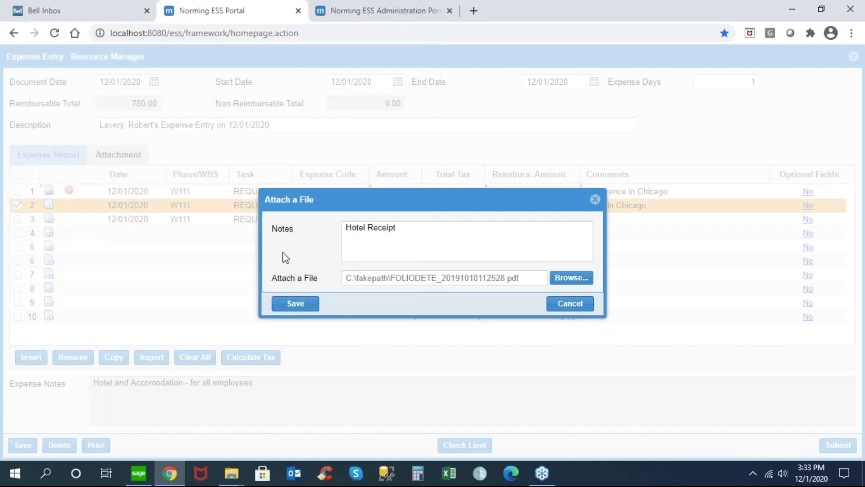
{"action": "left_click", "coordinate": [303, 303]}
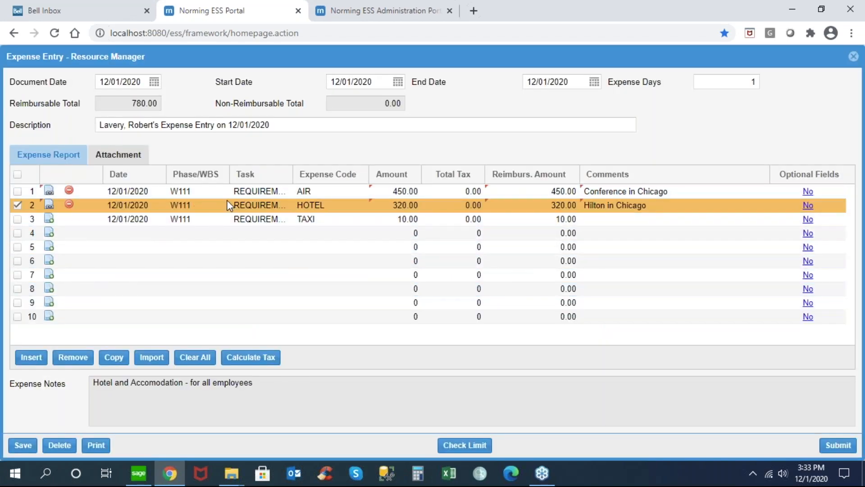
Set the TAXI line's amount to 45 with the comment "Airport to Hotel", and save the expense entry.
{"action": "left_click", "coordinate": [388, 219]}
{"action": "type", "text": "45"}
{"action": "key", "text": "Tab"}
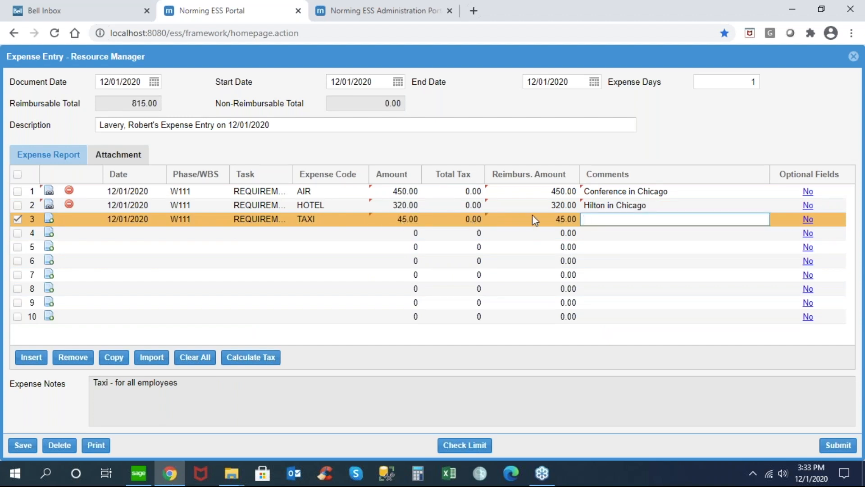
{"action": "type", "text": "Airport to Hotel"}
{"action": "left_click", "coordinate": [25, 446]}
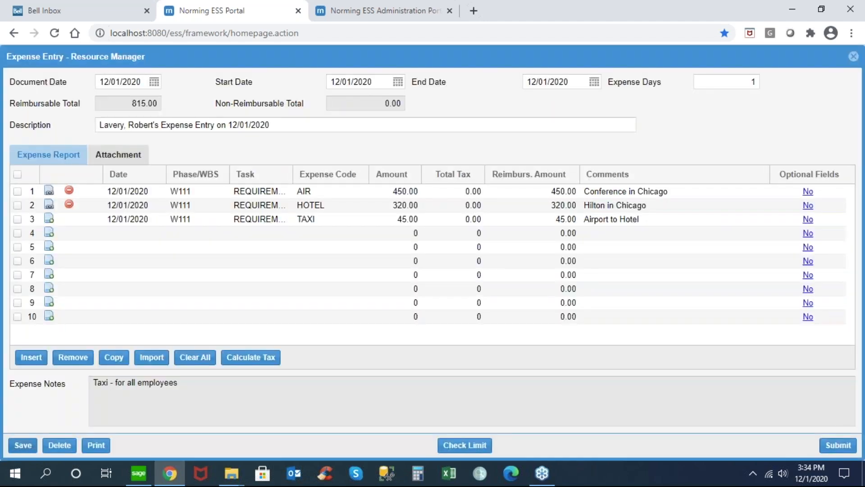
Check the expense entry against its amount limits and the period and year-to-date G/L account budget.
{"action": "left_click", "coordinate": [459, 449]}
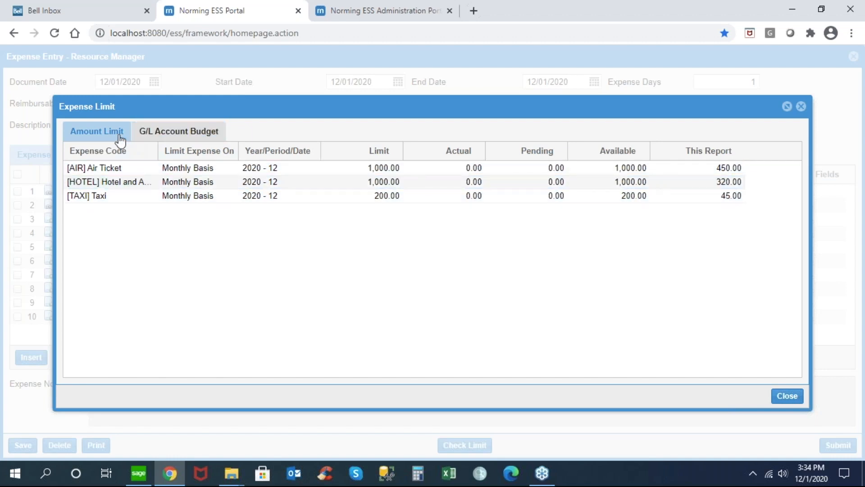
{"action": "left_click", "coordinate": [165, 134]}
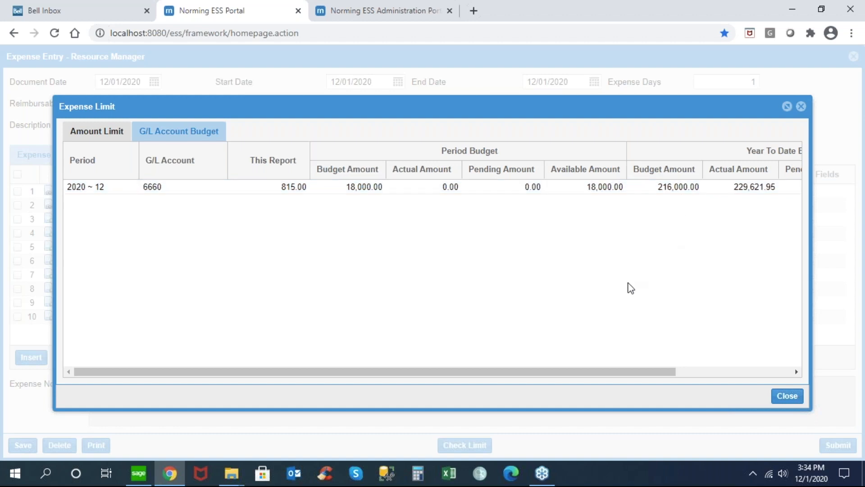
{"action": "left_click_drag", "start_coordinate": [622, 371], "coordinate": [751, 348]}
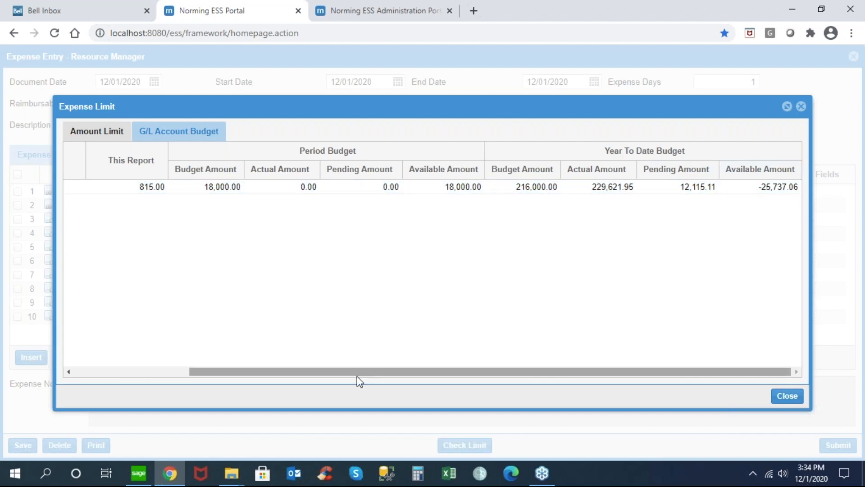
{"action": "left_click_drag", "start_coordinate": [347, 372], "coordinate": [127, 350]}
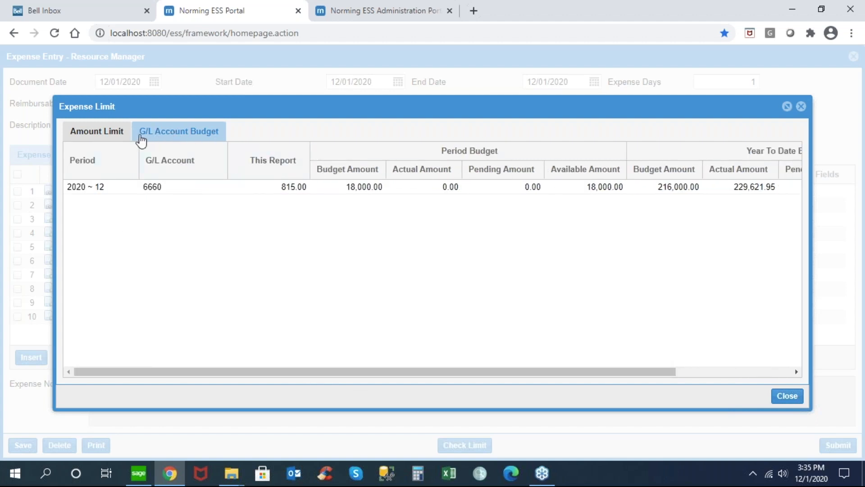
{"action": "left_click", "coordinate": [113, 134]}
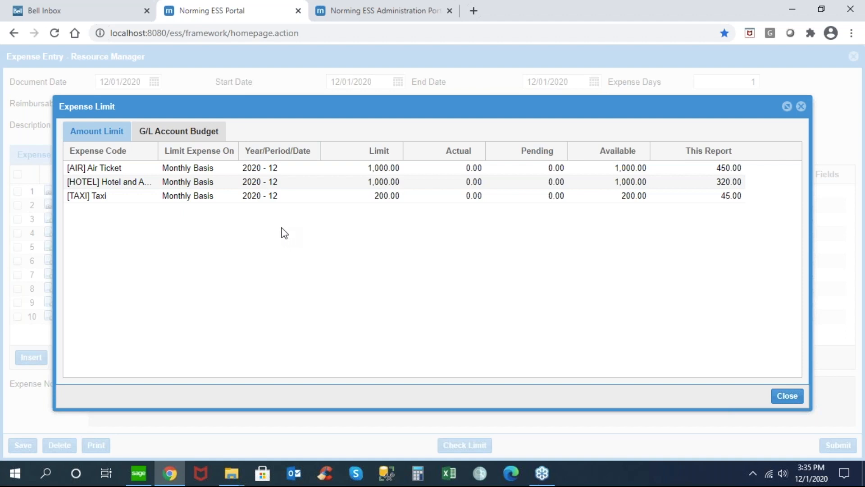
{"action": "left_click", "coordinate": [787, 396]}
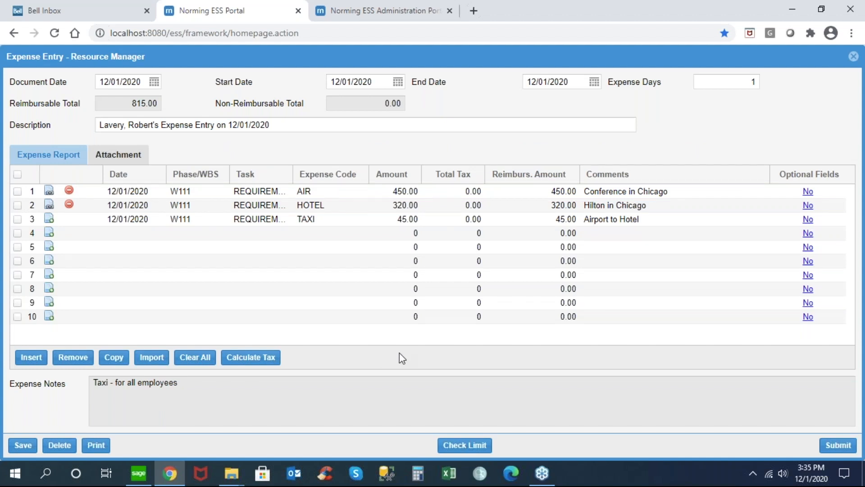
Submit the expense entry, review its approval trail and close the entry.
{"action": "left_click", "coordinate": [838, 446]}
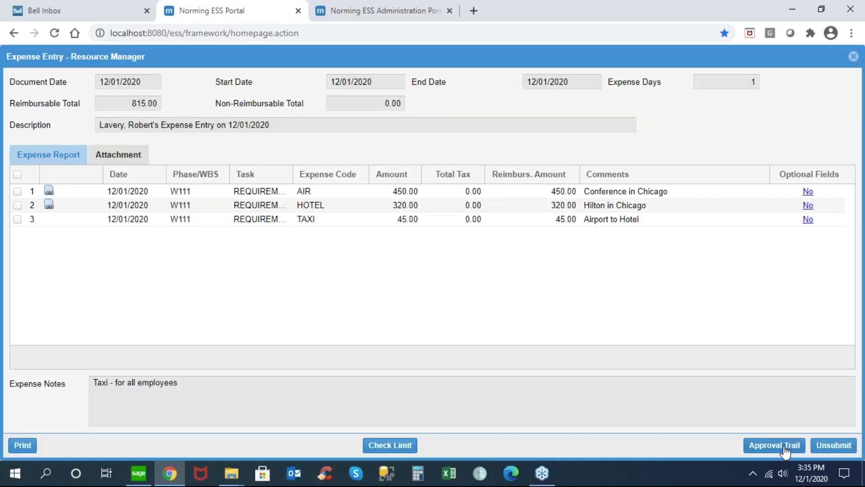
{"action": "left_click", "coordinate": [781, 446]}
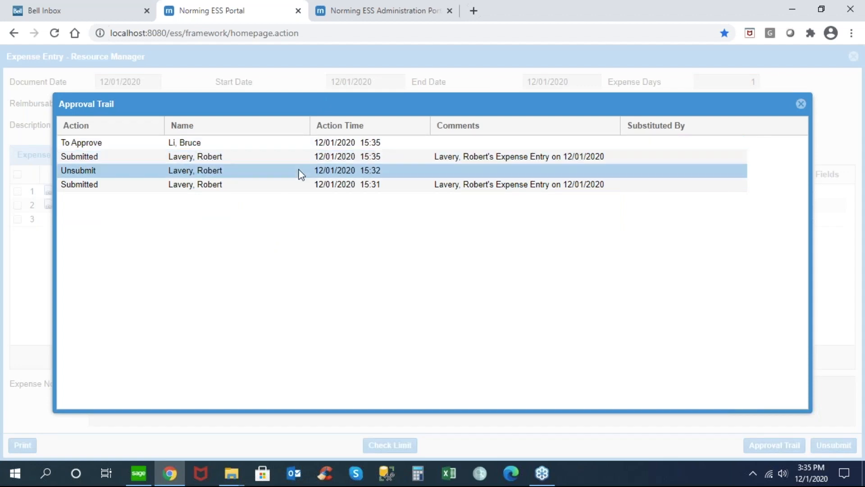
{"action": "left_click", "coordinate": [800, 103]}
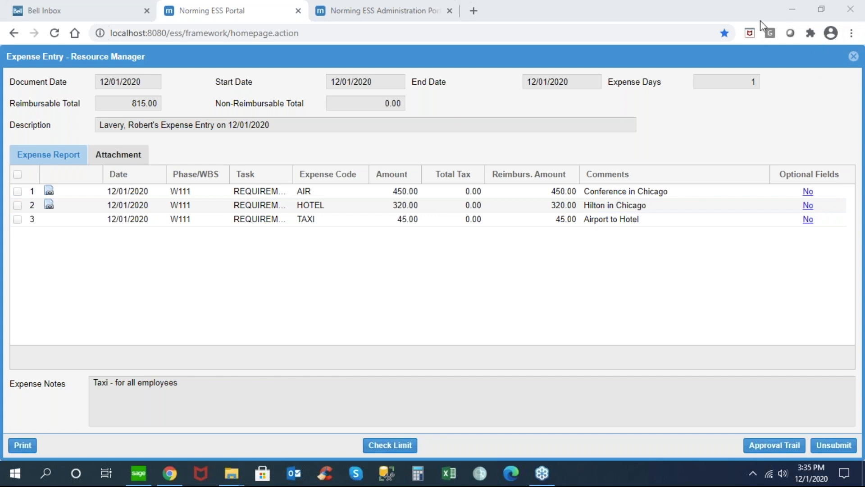
{"action": "left_click", "coordinate": [854, 57]}
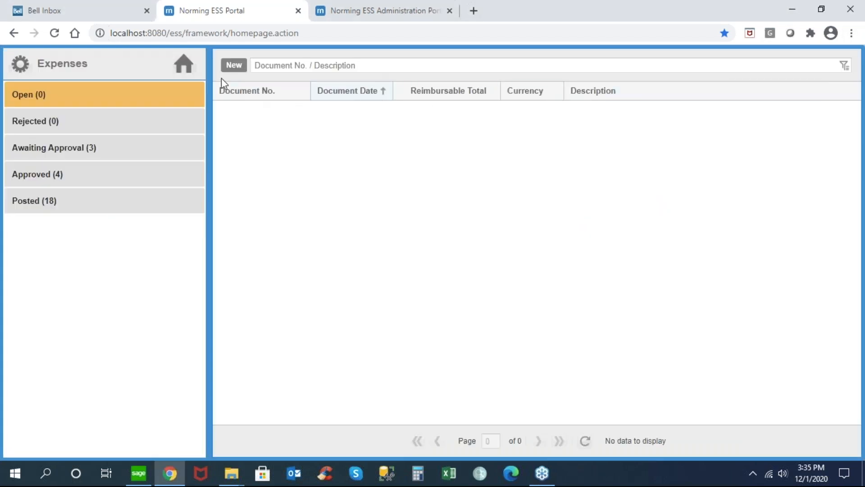
Sign out of the employee's ESS Portal account and sign in with the approver's user ID.
{"action": "left_click", "coordinate": [185, 70]}
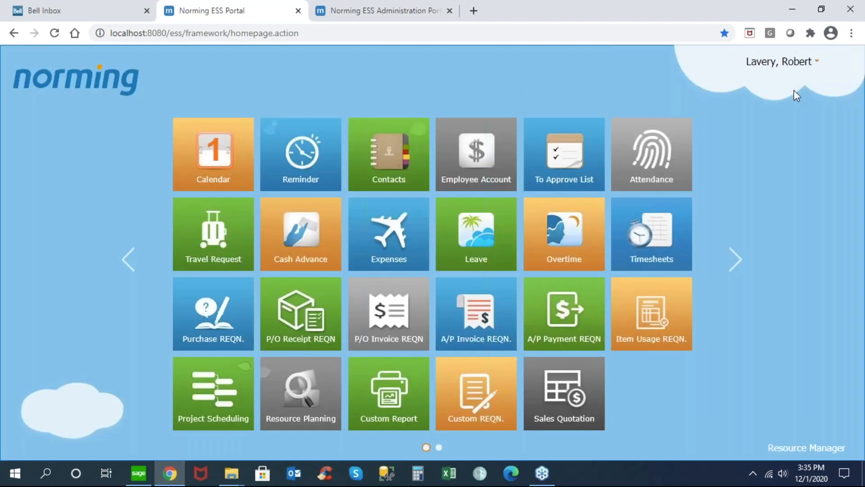
{"action": "left_click", "coordinate": [784, 65]}
{"action": "left_click", "coordinate": [758, 82]}
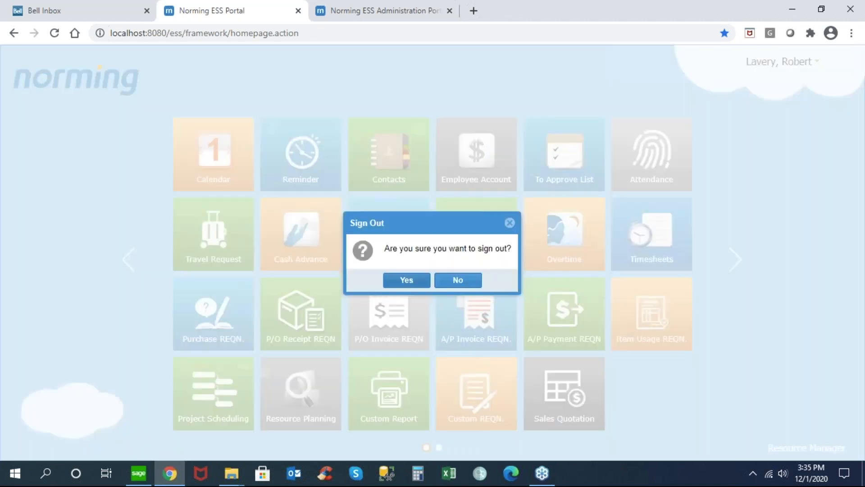
{"action": "left_click", "coordinate": [403, 280]}
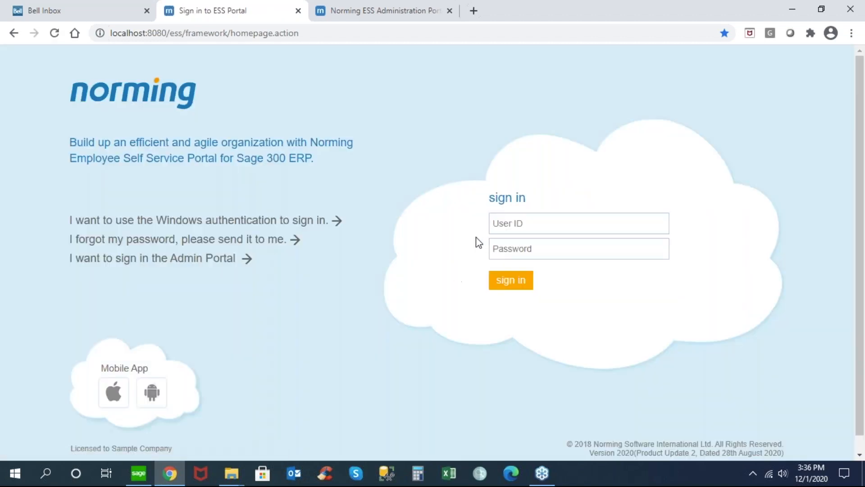
{"action": "type", "text": "10001"}
{"action": "key", "text": "Tab"}
{"action": "key", "text": "Return"}
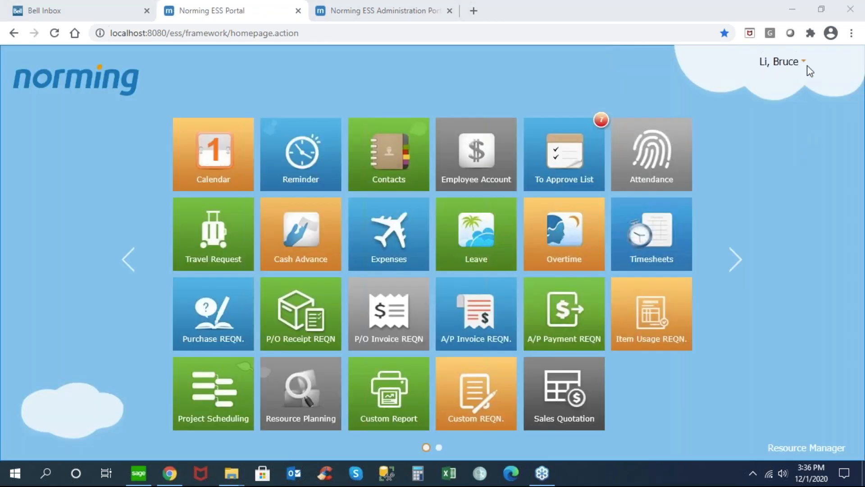
Try a new substitute employee record with an end date of 12/08/2020, and close it without saving.
{"action": "left_click", "coordinate": [804, 62]}
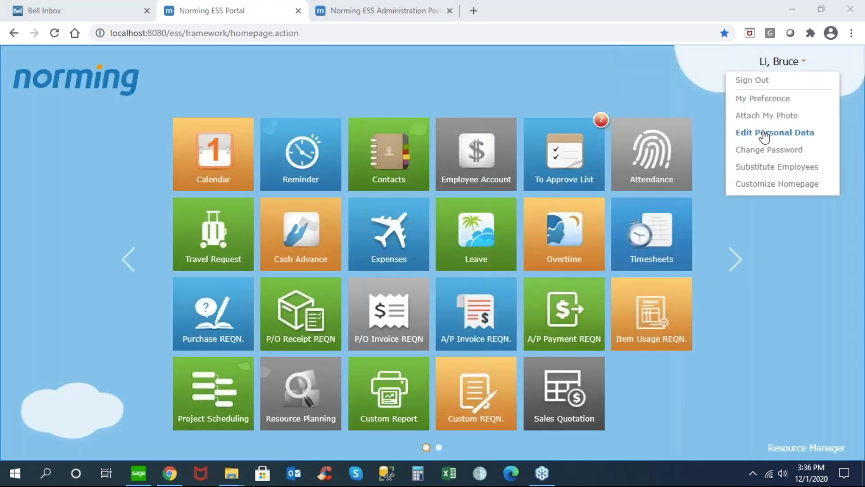
{"action": "left_click", "coordinate": [777, 168]}
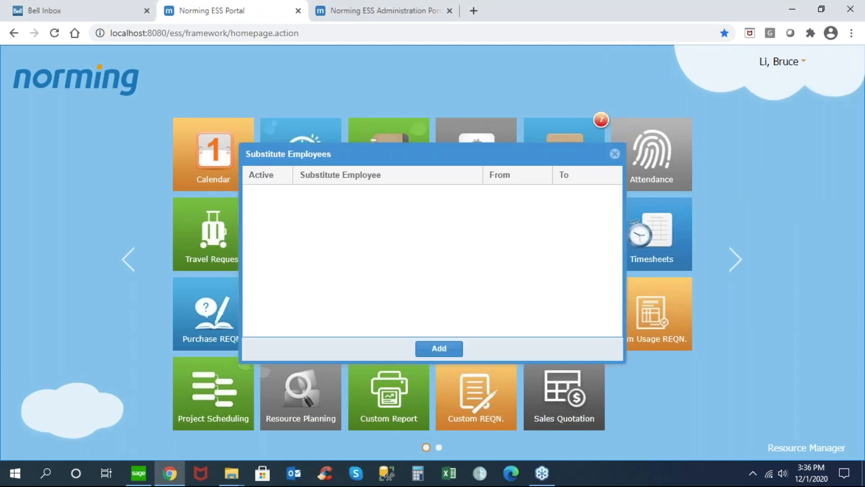
{"action": "left_click", "coordinate": [439, 349]}
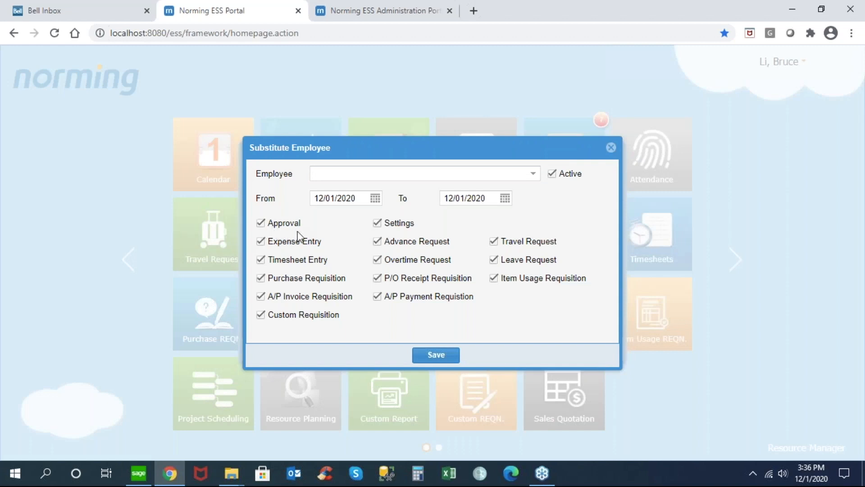
{"action": "left_click", "coordinate": [505, 200]}
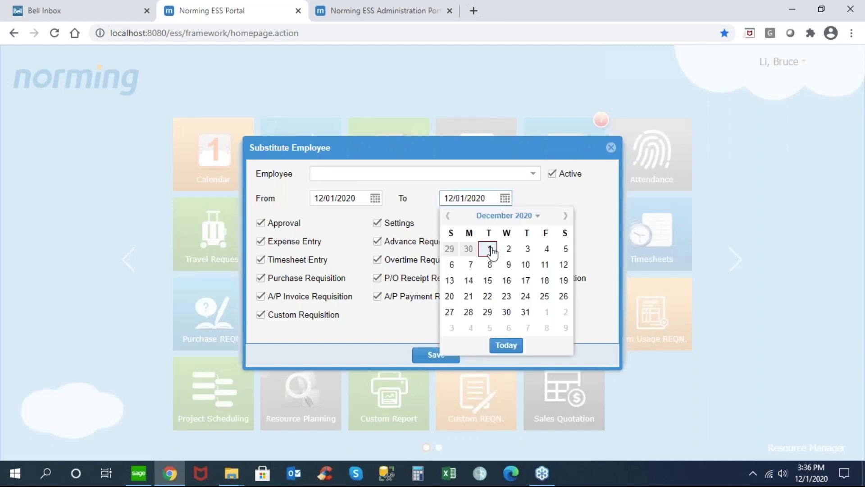
{"action": "left_click", "coordinate": [490, 265]}
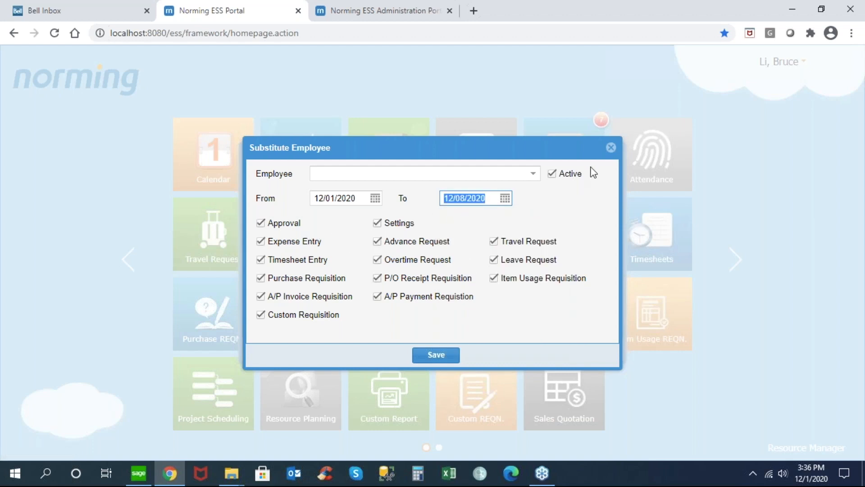
{"action": "left_click", "coordinate": [612, 147]}
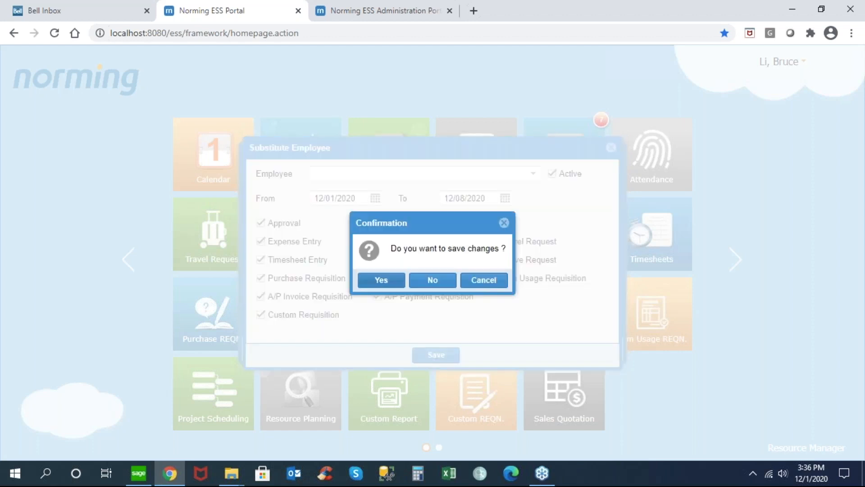
{"action": "left_click", "coordinate": [433, 285]}
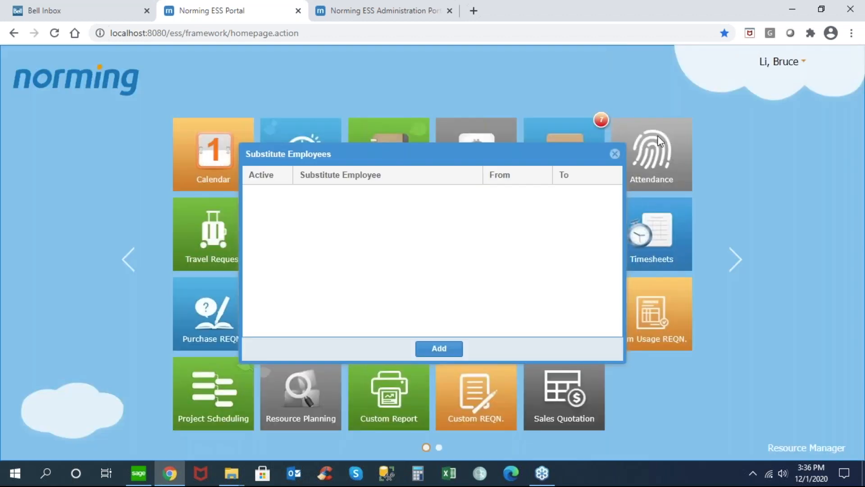
{"action": "left_click", "coordinate": [614, 155]}
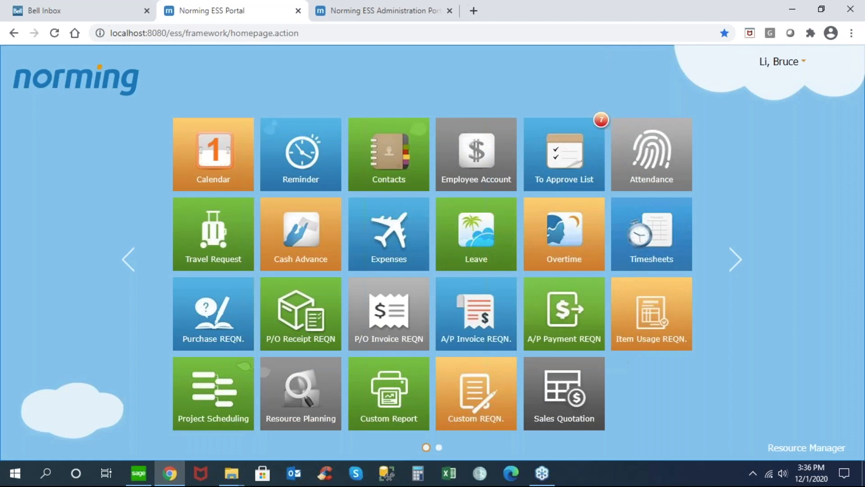
Switch to the ESS Administration Portal and close the open ESS Group record and ESS Groups list.
{"action": "left_click", "coordinate": [383, 13]}
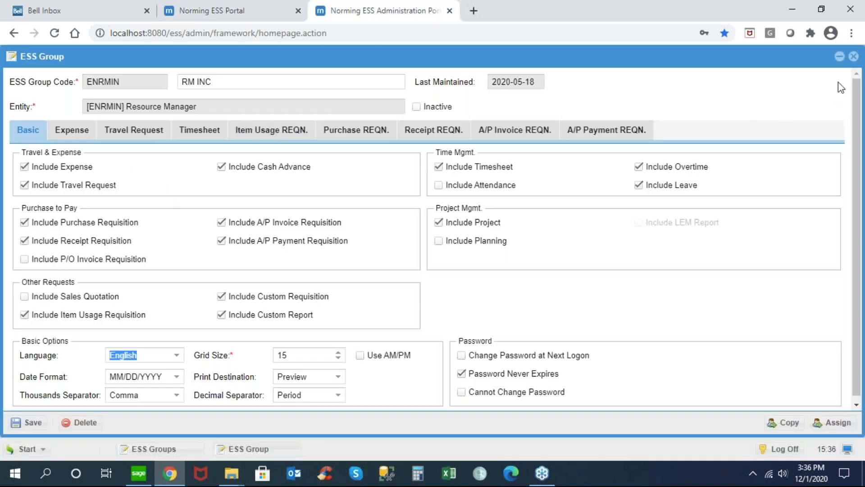
{"action": "left_click", "coordinate": [853, 57]}
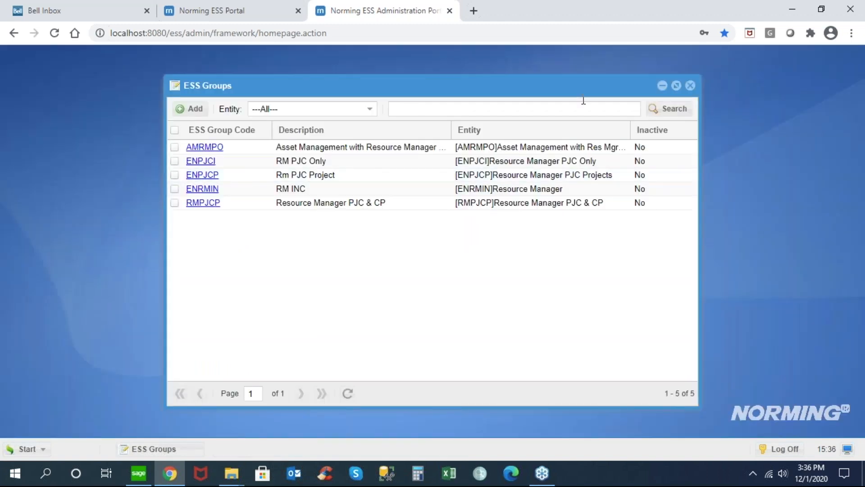
{"action": "left_click", "coordinate": [690, 86]}
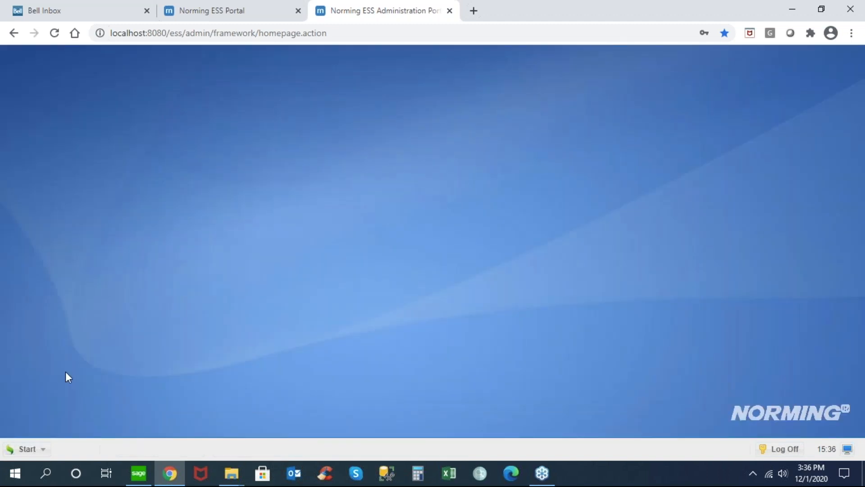
Open the administrator's To Do List and filter it to the [ENRMIN] Resource Manager entity.
{"action": "left_click", "coordinate": [28, 450]}
{"action": "mouse_move", "coordinate": [115, 285]}
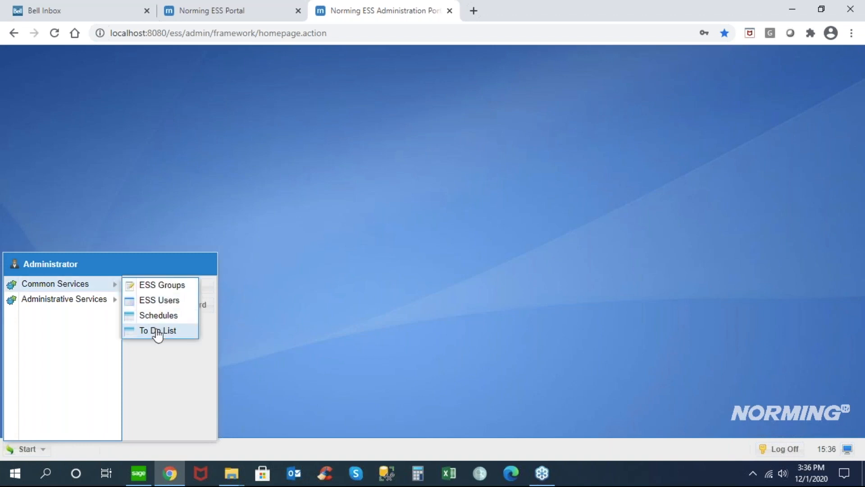
{"action": "left_click", "coordinate": [157, 331]}
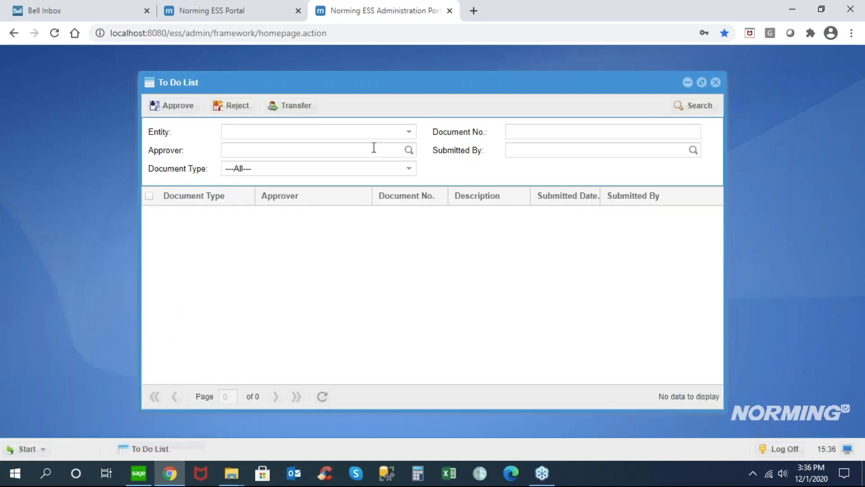
{"action": "left_click", "coordinate": [409, 132]}
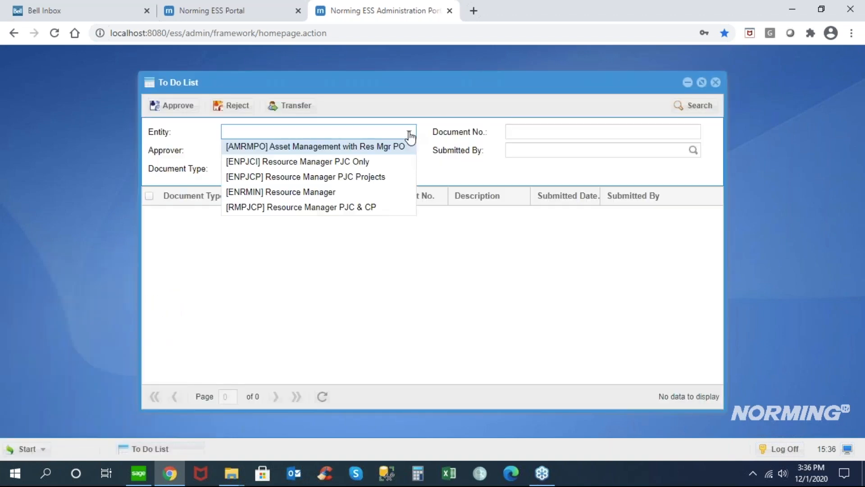
{"action": "left_click", "coordinate": [299, 194]}
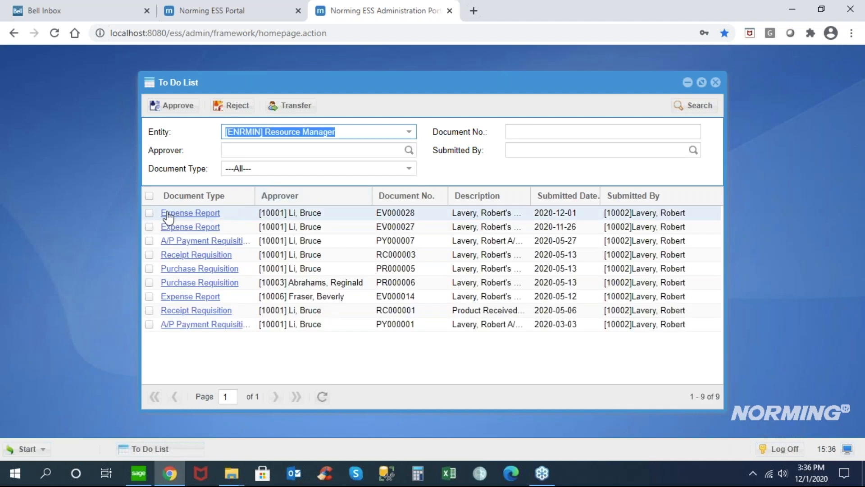
Check which employees the expense report submitted 2020-12-01 can be transferred to, and close the To Do List without transferring it.
{"action": "left_click", "coordinate": [149, 213]}
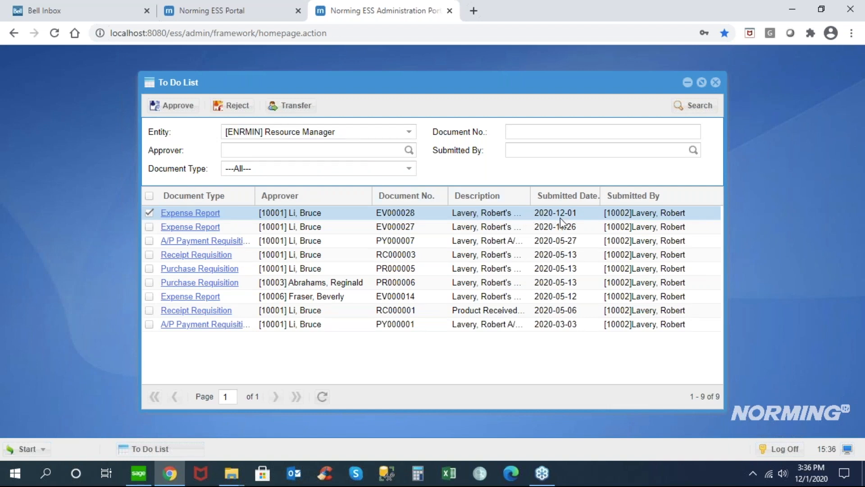
{"action": "left_click_drag", "start_coordinate": [603, 195], "coordinate": [609, 195]}
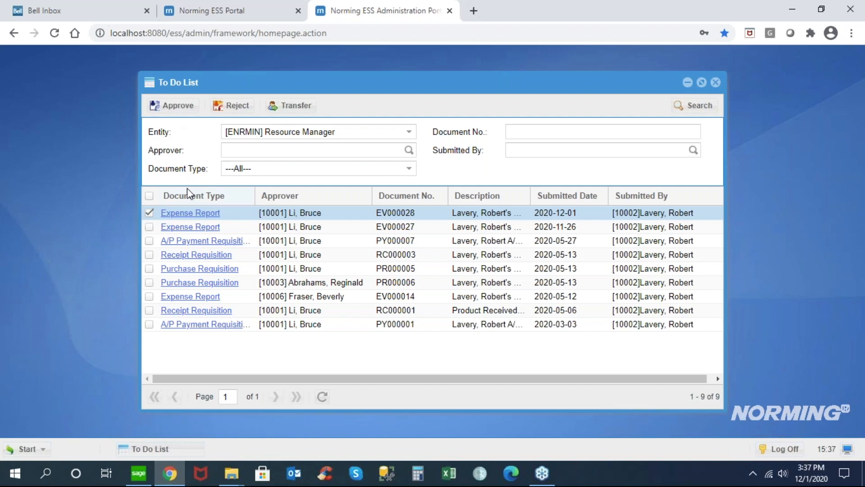
{"action": "left_click", "coordinate": [294, 108]}
{"action": "left_click", "coordinate": [533, 221]}
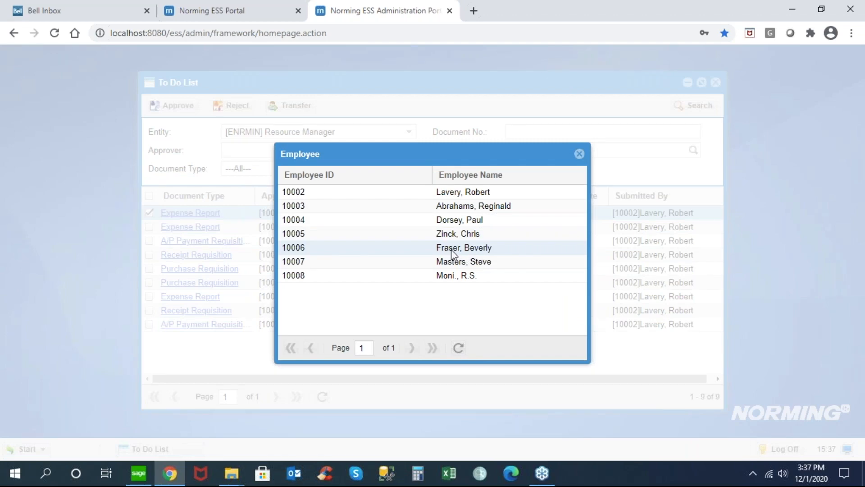
{"action": "left_click", "coordinate": [580, 154]}
{"action": "left_click", "coordinate": [548, 182]}
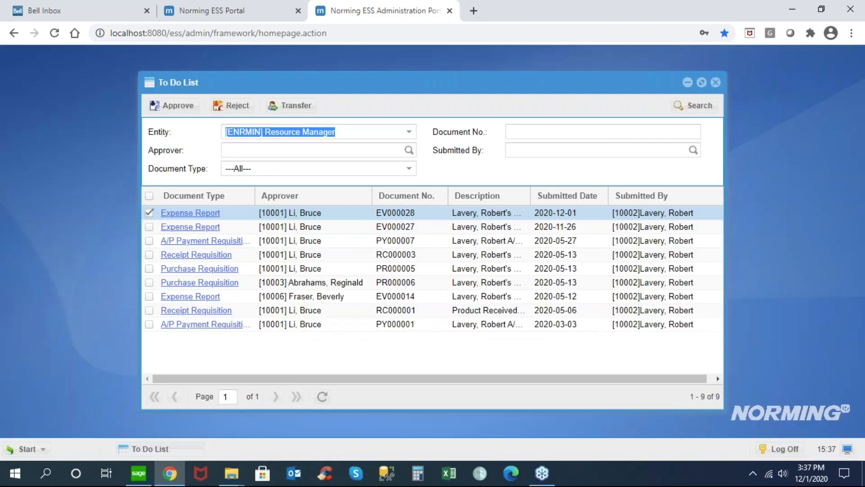
{"action": "left_click", "coordinate": [716, 82]}
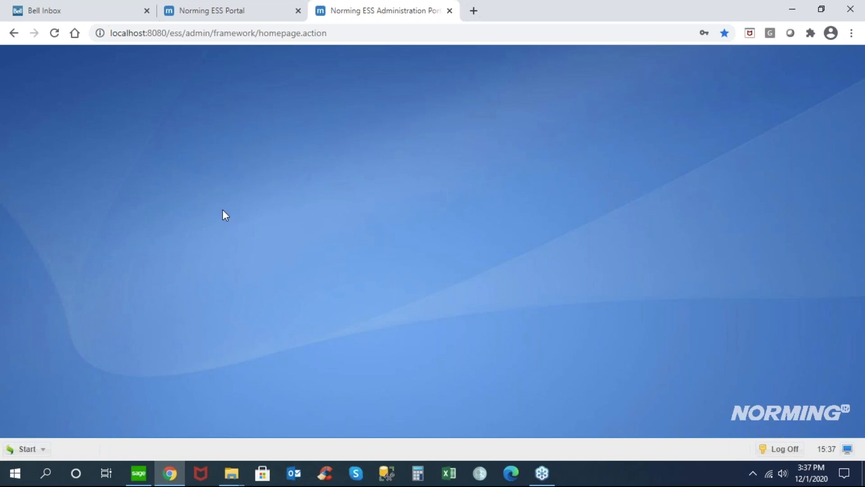
Start a new schedule with a Weekly frequency on Friday and a run time of 12:00.
{"action": "left_click", "coordinate": [27, 448]}
{"action": "mouse_move", "coordinate": [115, 284]}
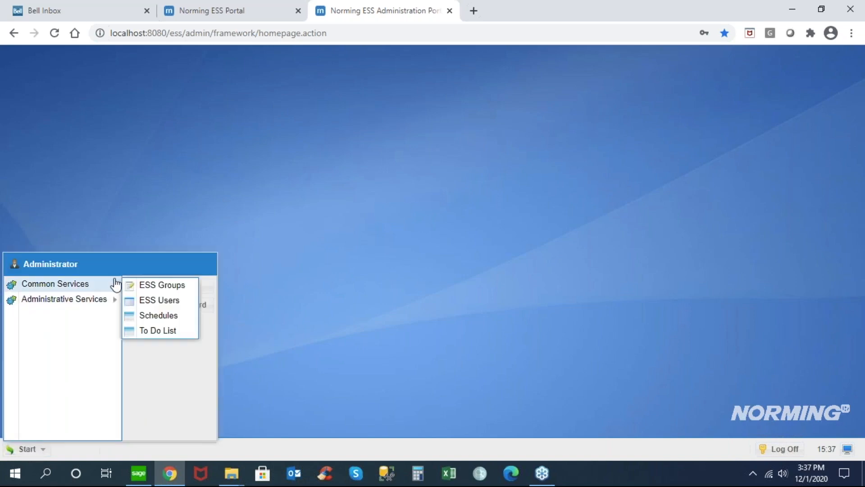
{"action": "left_click", "coordinate": [158, 316]}
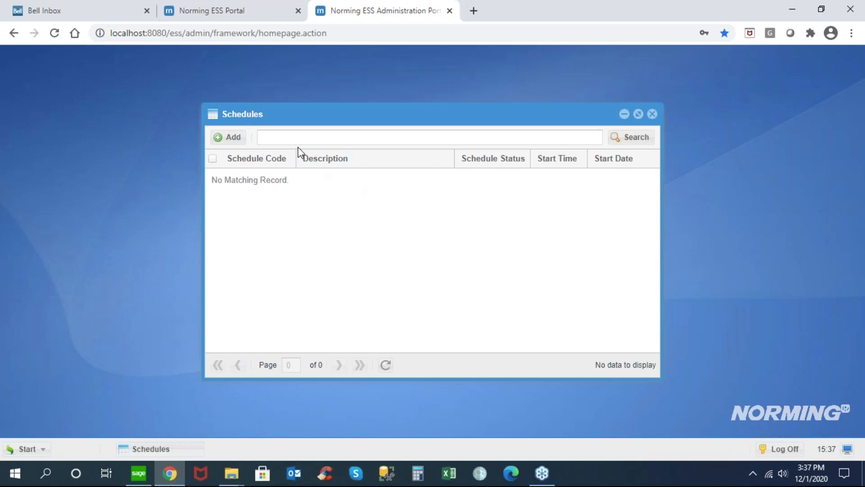
{"action": "left_click", "coordinate": [233, 138]}
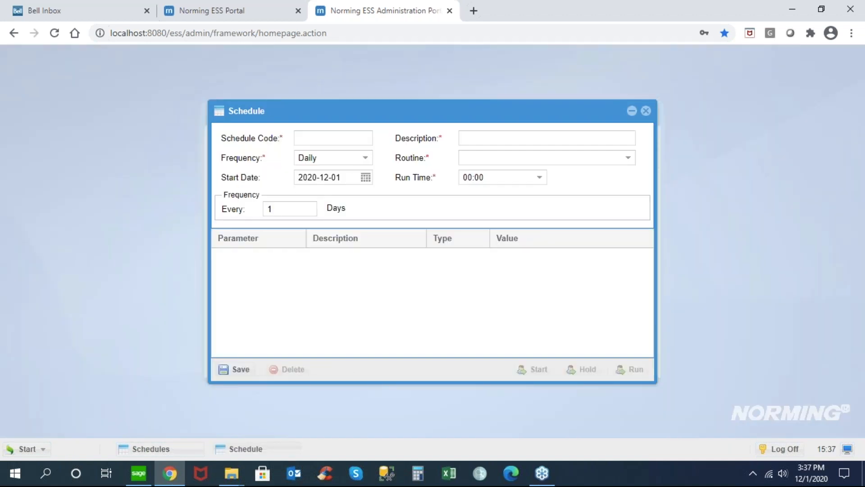
{"action": "left_click", "coordinate": [366, 158]}
{"action": "left_click", "coordinate": [339, 190]}
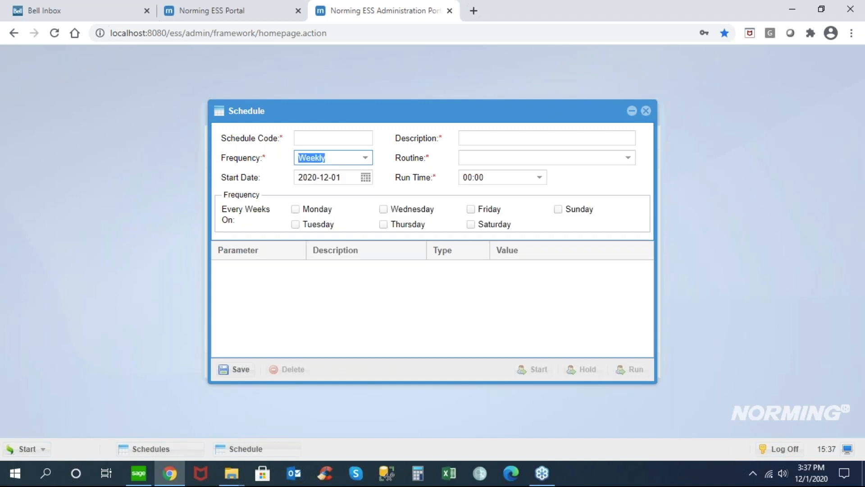
{"action": "left_click", "coordinate": [471, 209]}
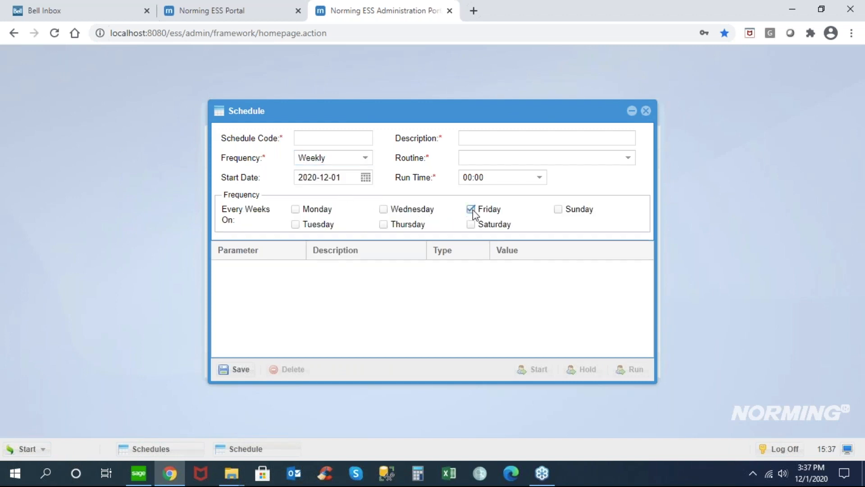
{"action": "left_click", "coordinate": [539, 178]}
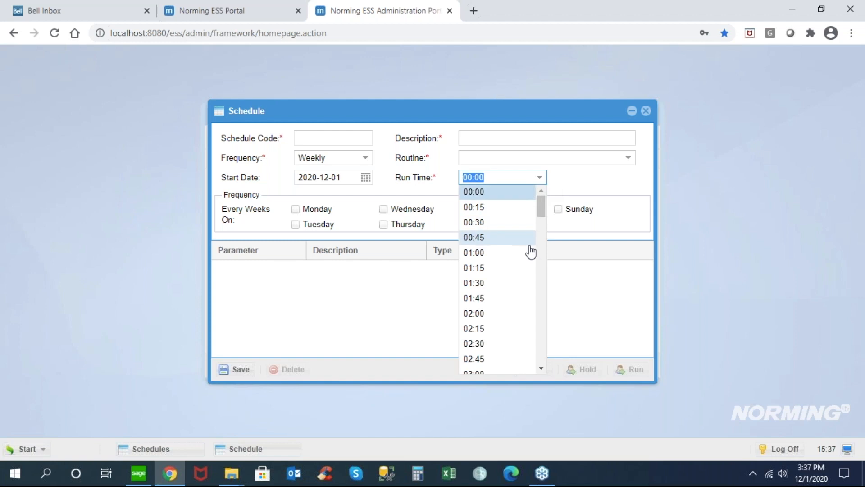
{"action": "left_click_drag", "start_coordinate": [544, 210], "coordinate": [531, 280]}
{"action": "left_click", "coordinate": [487, 282]}
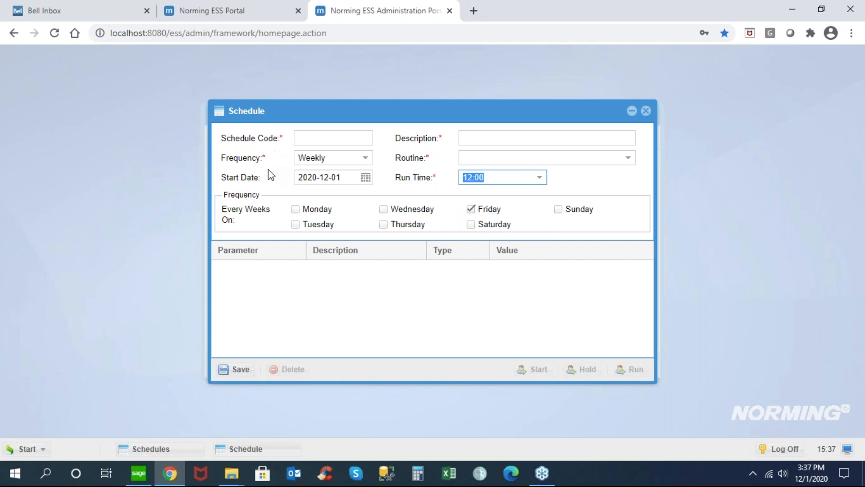
Try the [R0006] Submit Reminder routine on the schedule, and change it to [R0004] Approve Reminder.
{"action": "left_click", "coordinate": [629, 157]}
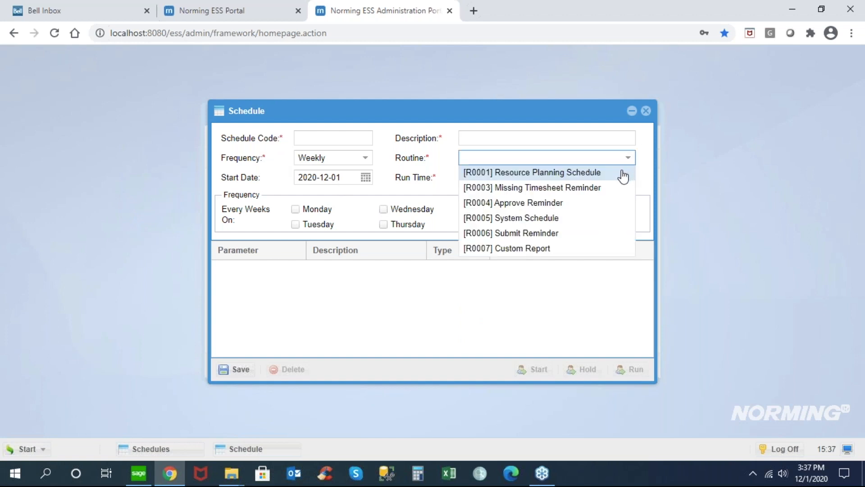
{"action": "left_click", "coordinate": [544, 234]}
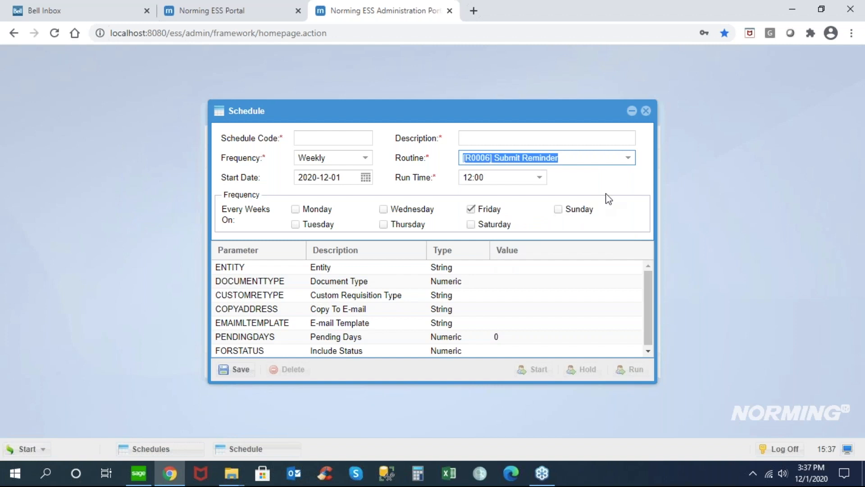
{"action": "left_click", "coordinate": [631, 161]}
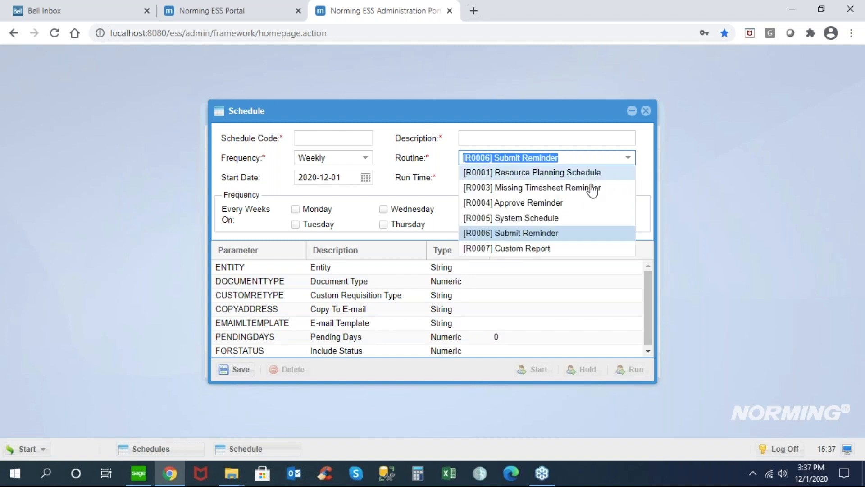
{"action": "left_click", "coordinate": [559, 202]}
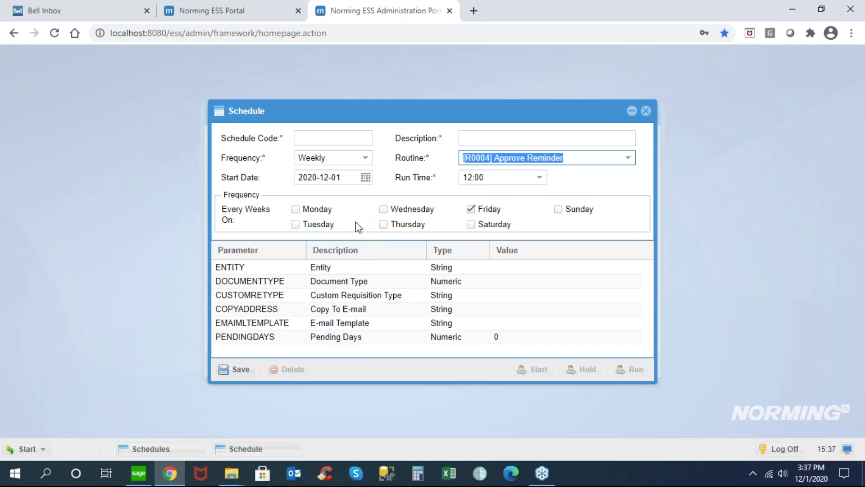
Discard the unsaved reminder schedule and close the Schedules list.
{"action": "left_click", "coordinate": [646, 112]}
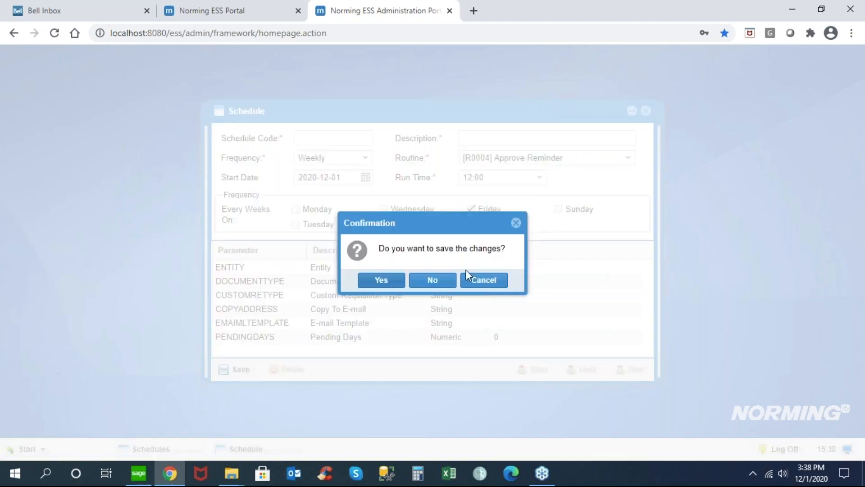
{"action": "left_click", "coordinate": [518, 223]}
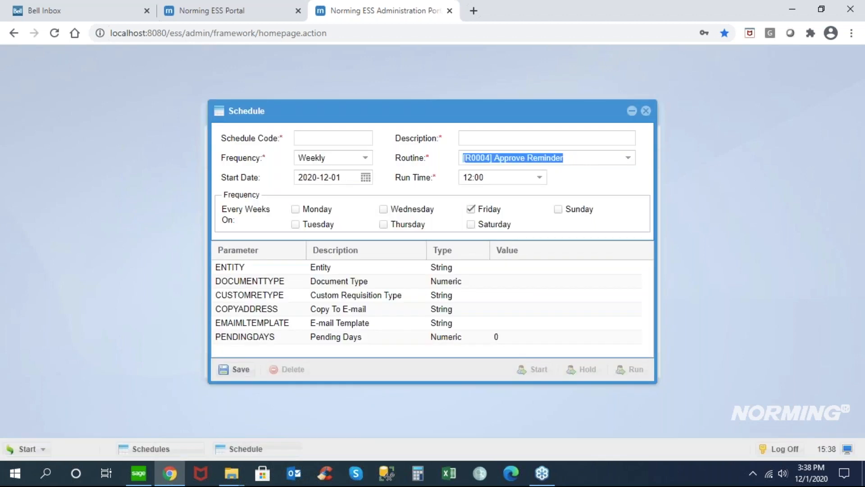
{"action": "left_click", "coordinate": [647, 111]}
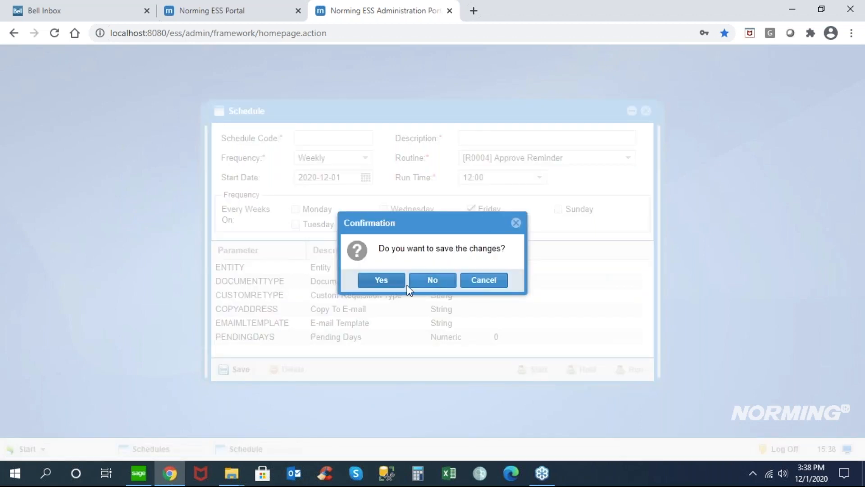
{"action": "left_click", "coordinate": [432, 280]}
{"action": "left_click", "coordinate": [652, 114]}
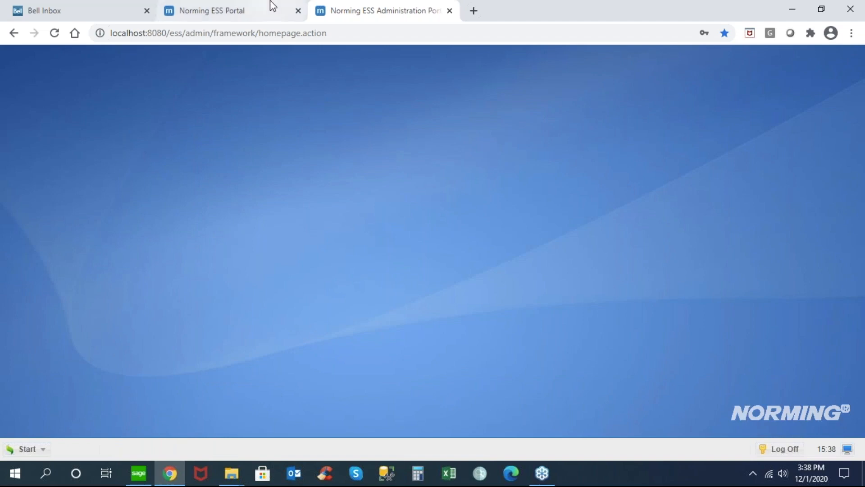
Switch to the employee ESS portal and open the expense report submitted 12/01/2020 from the To Approve List.
{"action": "left_click", "coordinate": [248, 10]}
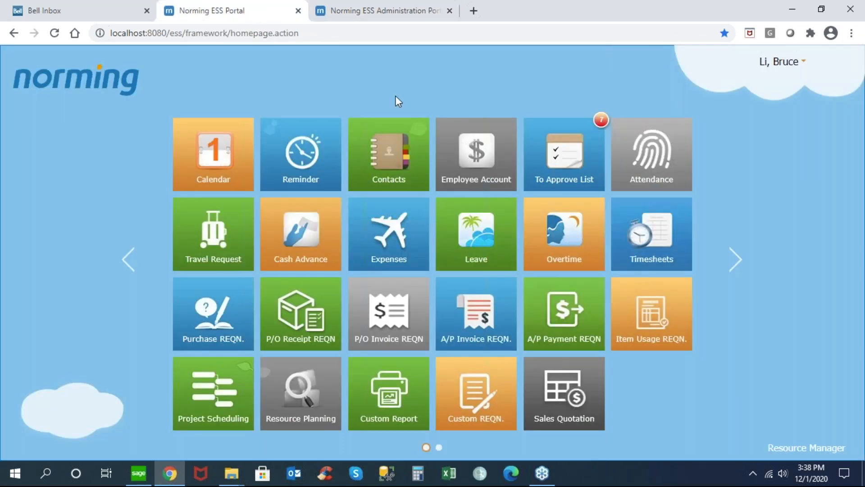
{"action": "left_click", "coordinate": [566, 144]}
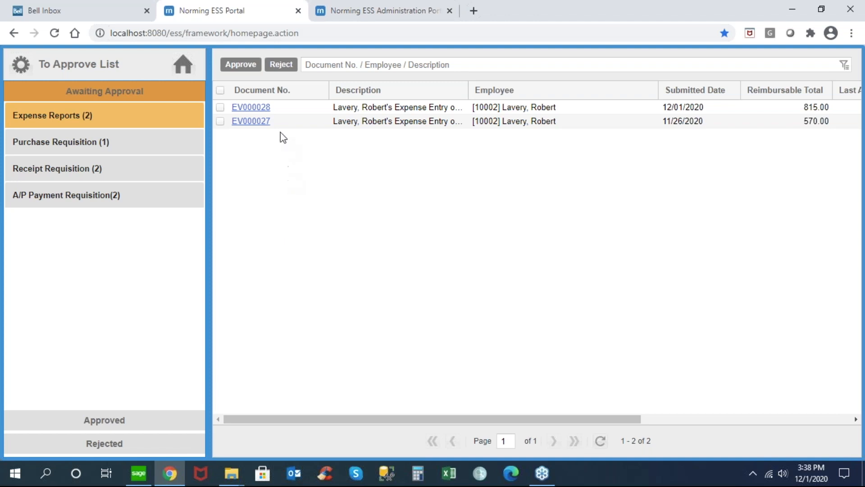
{"action": "left_click", "coordinate": [242, 111]}
{"action": "left_click", "coordinate": [242, 111]}
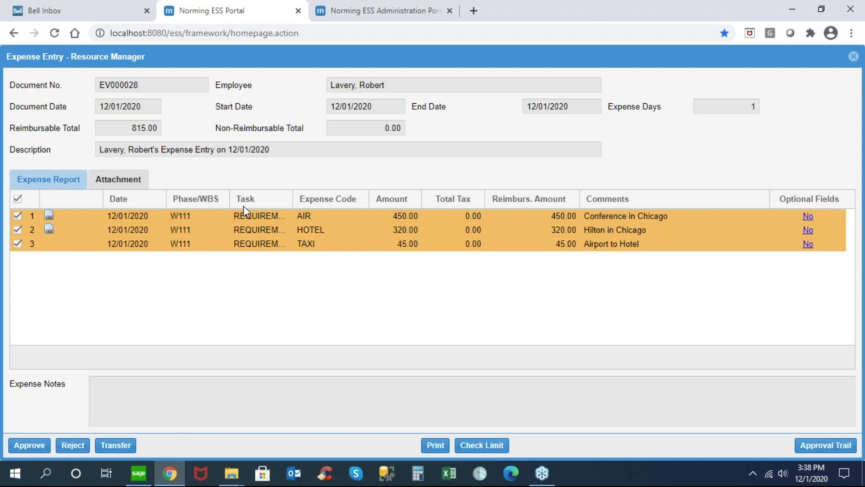
View the airfare and hotel receipts attached to the expense report, and return to its expense lines.
{"action": "left_click", "coordinate": [132, 183]}
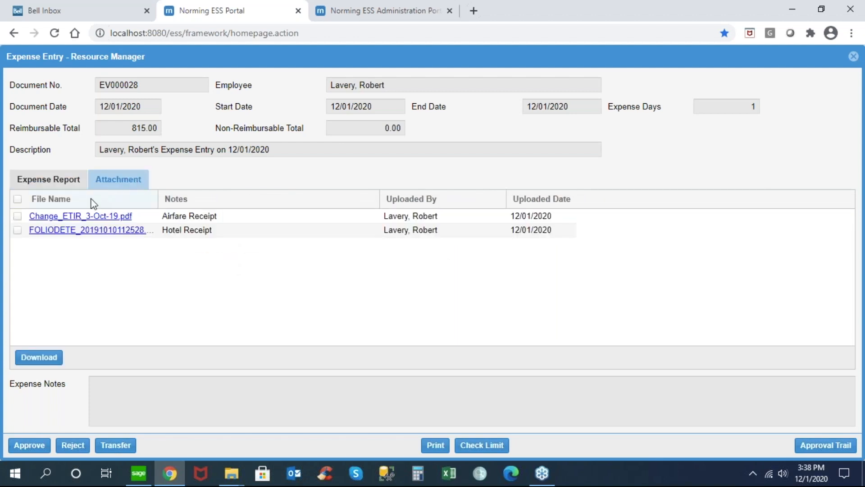
{"action": "left_click", "coordinate": [73, 216]}
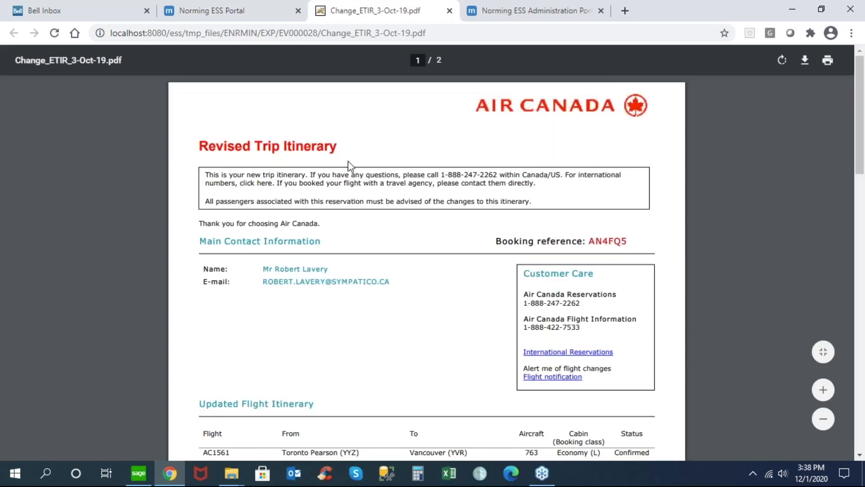
{"action": "left_click", "coordinate": [450, 11]}
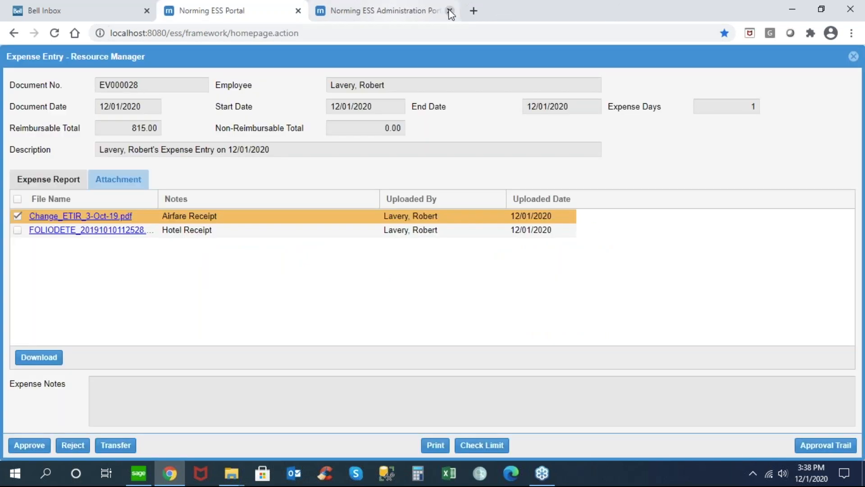
{"action": "left_click", "coordinate": [89, 230]}
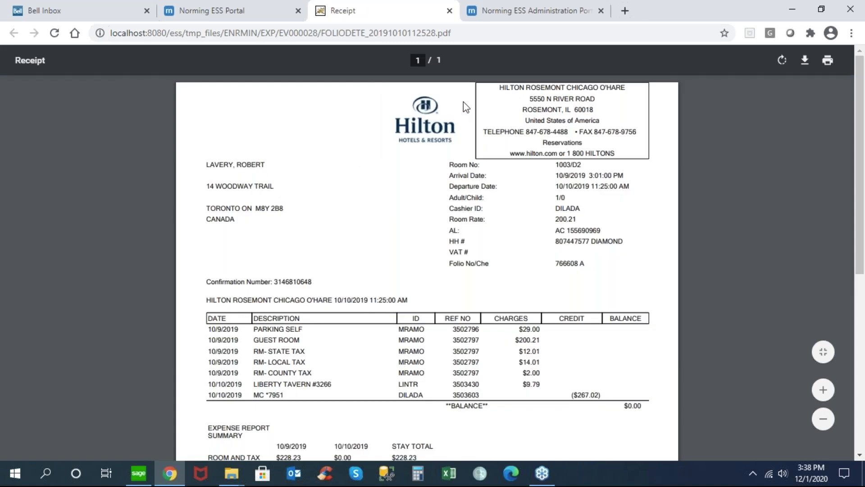
{"action": "left_click", "coordinate": [450, 11]}
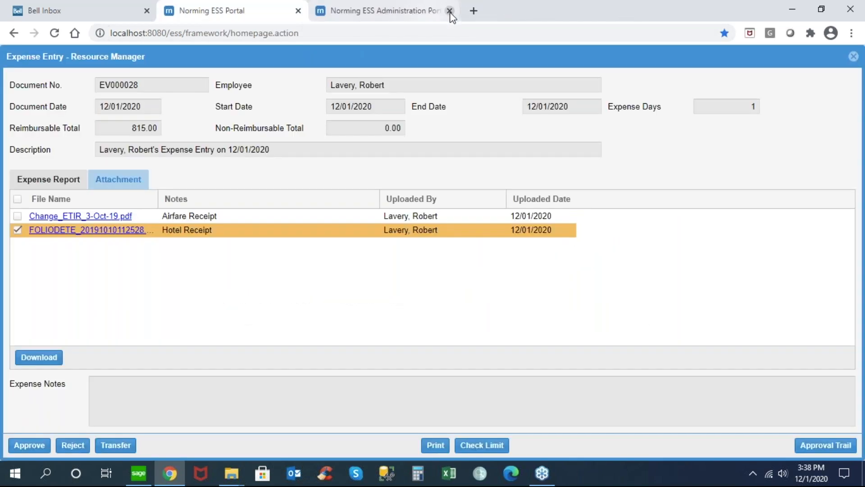
{"action": "left_click", "coordinate": [62, 190]}
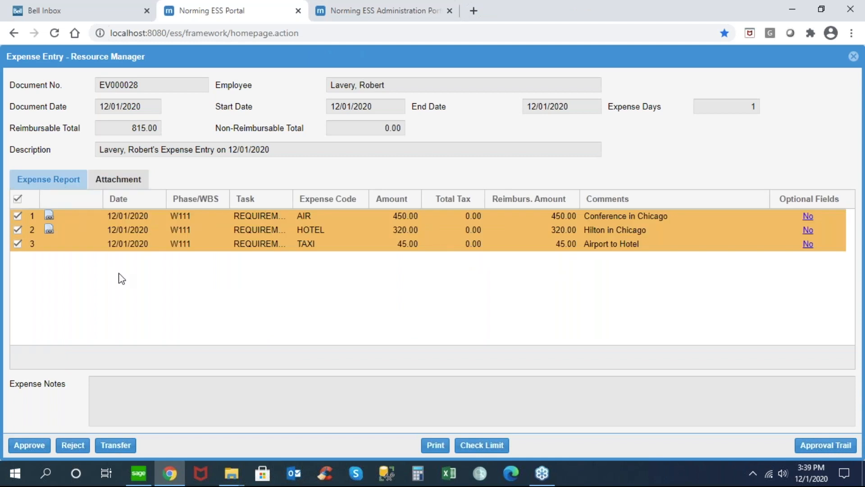
Check the report's amount limits and G/L account budget, and look at the transfer form without transferring the report.
{"action": "left_click", "coordinate": [472, 446]}
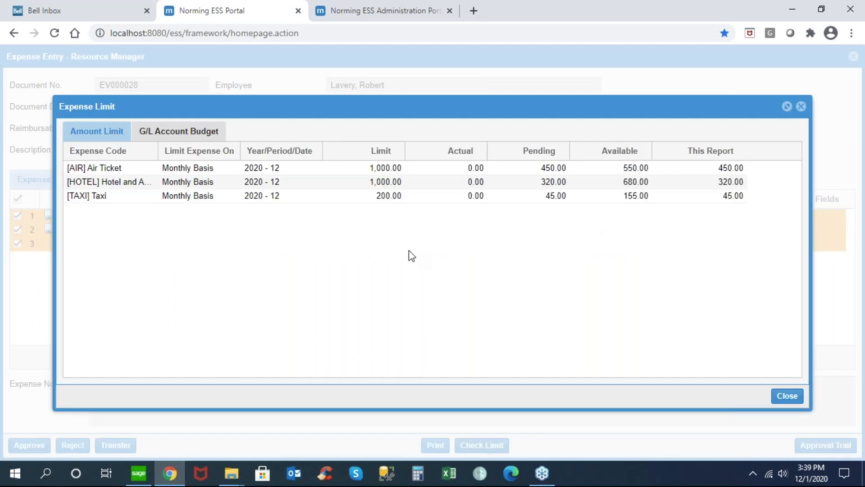
{"action": "left_click", "coordinate": [189, 137]}
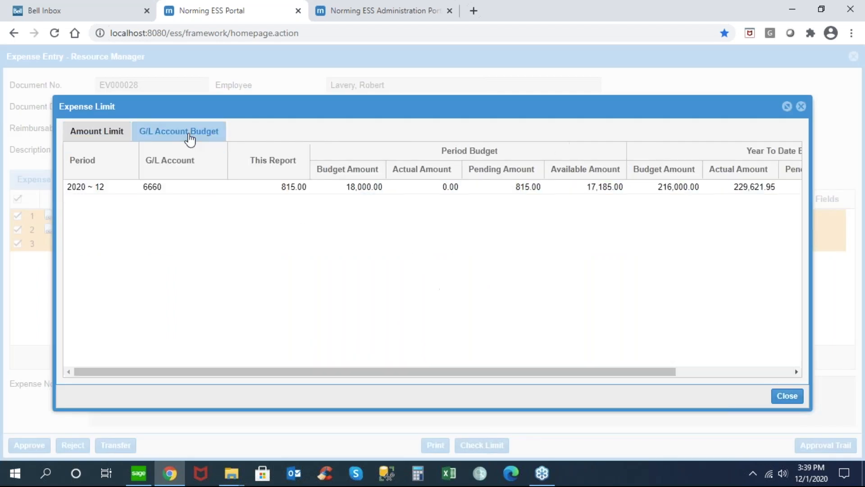
{"action": "left_click", "coordinate": [113, 136]}
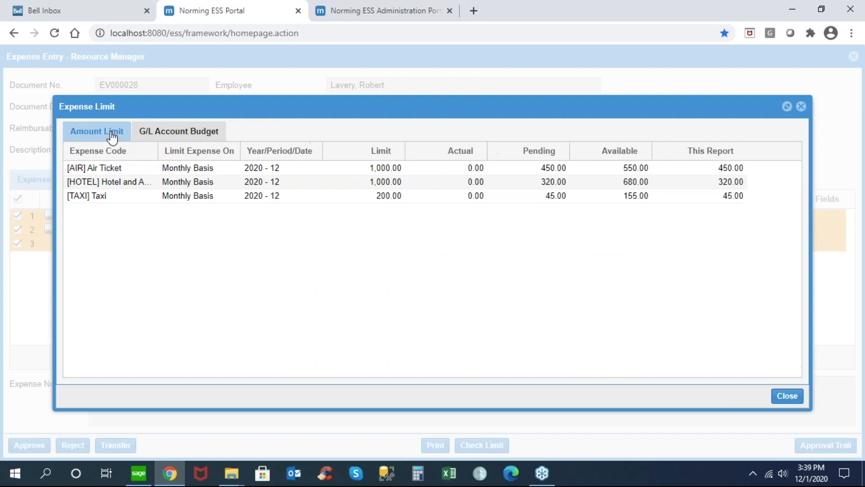
{"action": "left_click", "coordinate": [802, 106]}
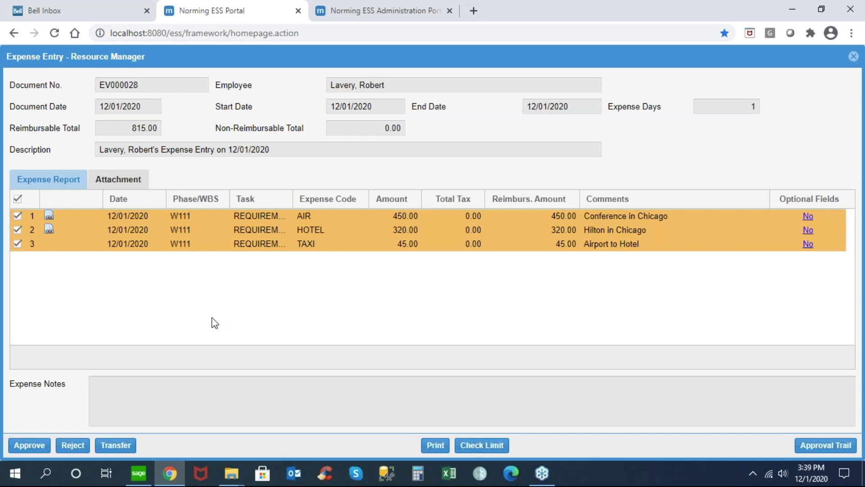
{"action": "left_click", "coordinate": [118, 445]}
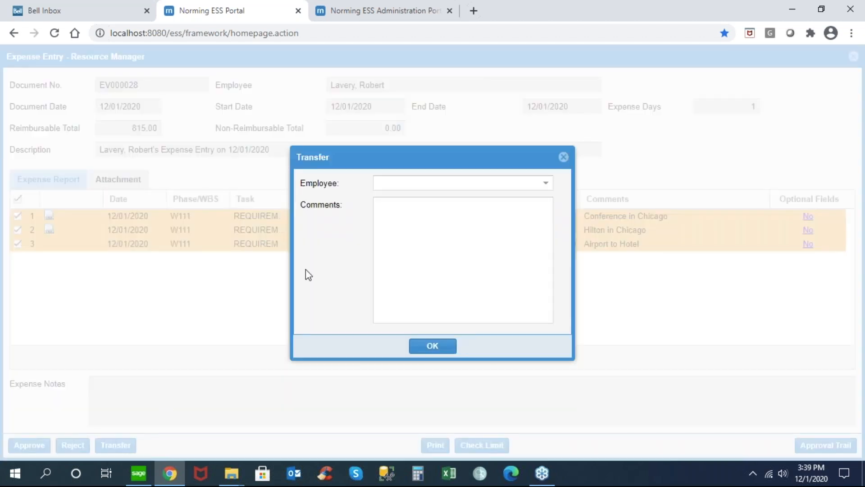
{"action": "left_click", "coordinate": [564, 157]}
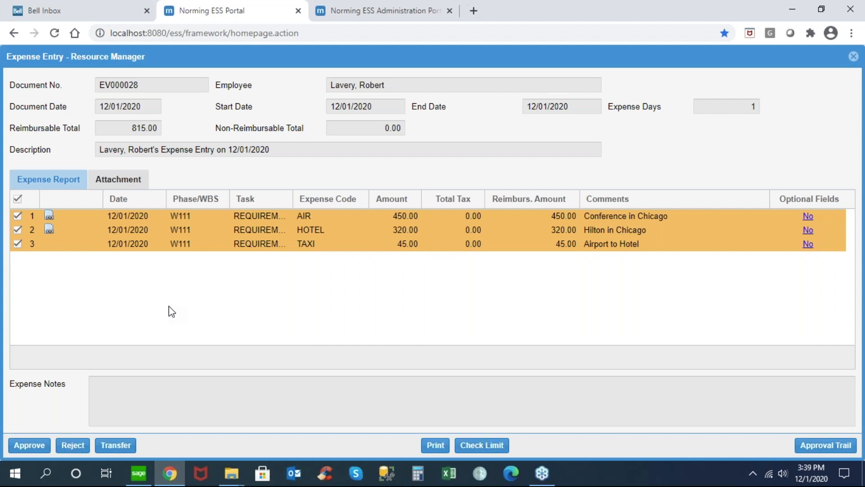
Approve the expense report with the comment "OK" and return to the portal home page.
{"action": "left_click", "coordinate": [27, 445]}
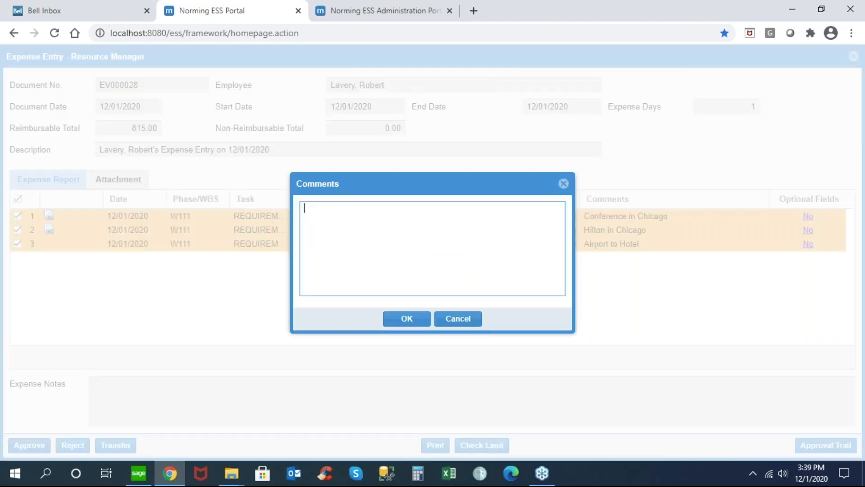
{"action": "type", "text": "OK"}
{"action": "left_click", "coordinate": [403, 321]}
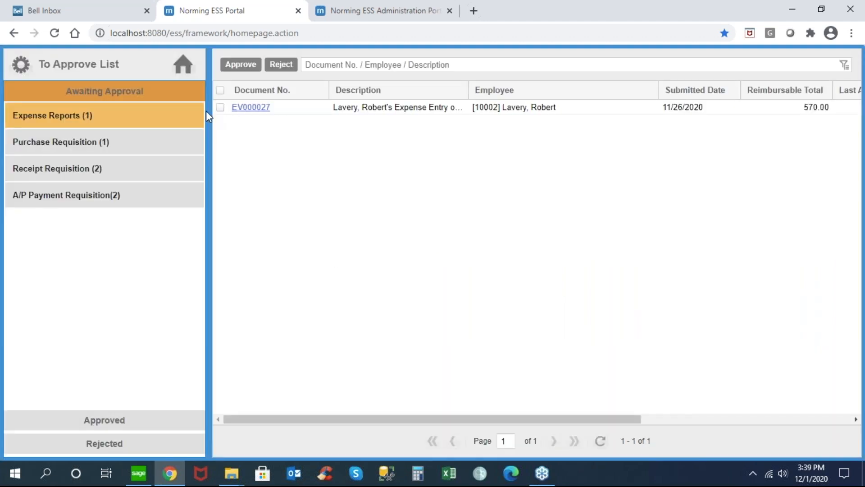
{"action": "left_click", "coordinate": [183, 65]}
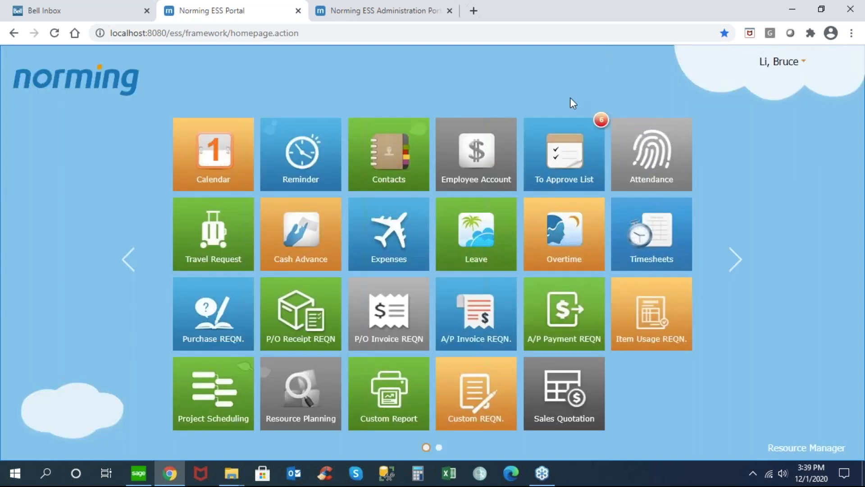
Switch to Sage 300 and open batch 28 dated 12/1/2020 from the Expense Batch List under Expenses Transactions.
{"action": "left_click", "coordinate": [140, 474]}
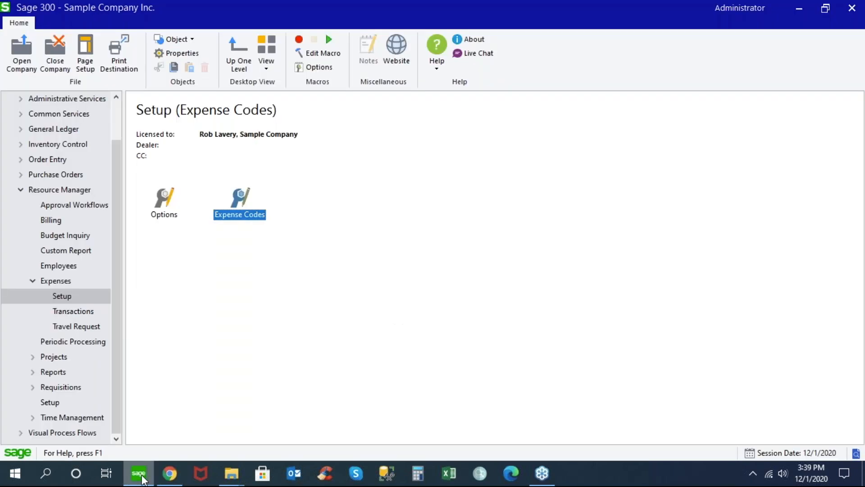
{"action": "left_click", "coordinate": [33, 281]}
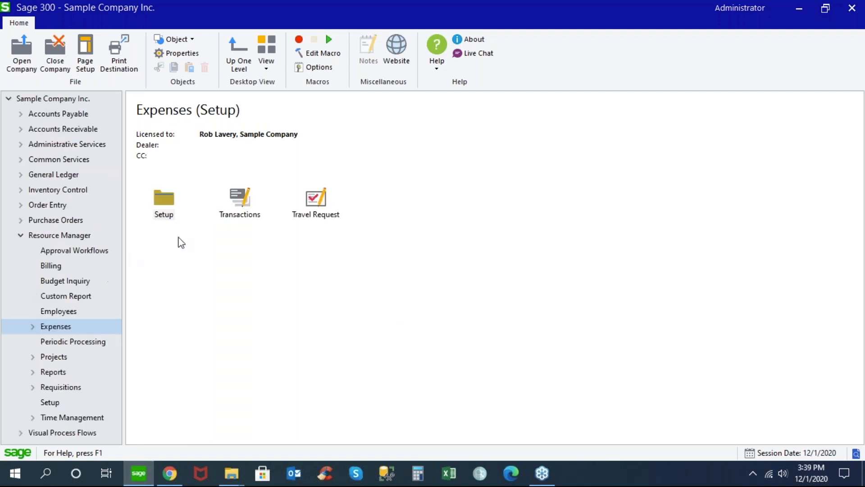
{"action": "double_click", "coordinate": [239, 197]}
{"action": "double_click", "coordinate": [186, 204]}
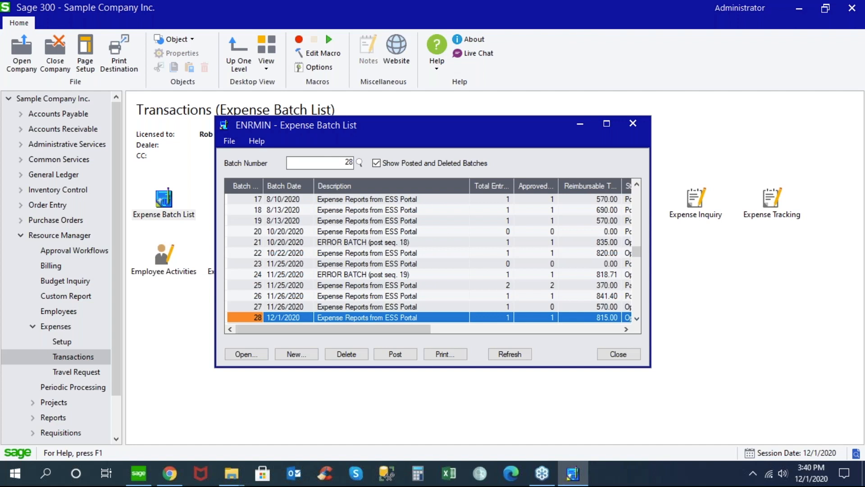
{"action": "left_click", "coordinate": [305, 318]}
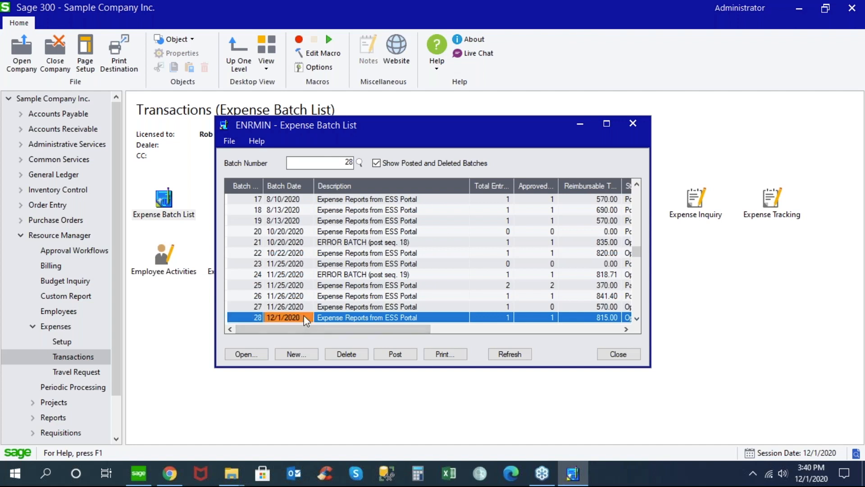
{"action": "double_click", "coordinate": [305, 318]}
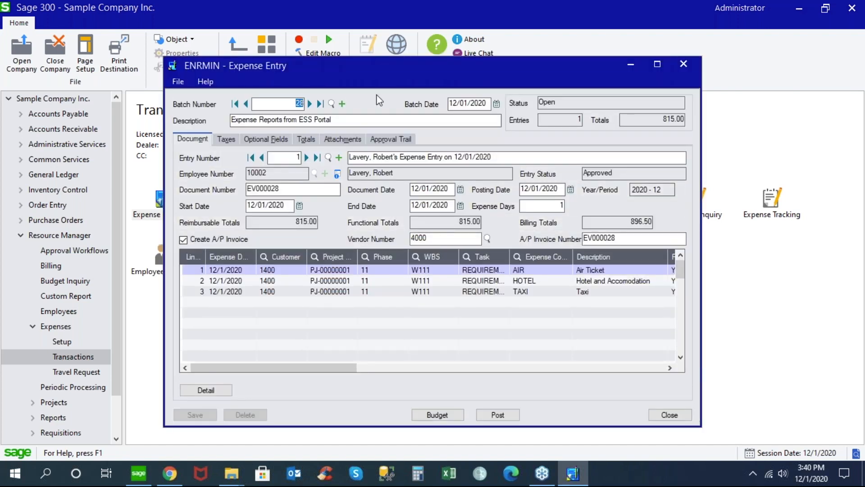
Review the expense entry's line details across all columns through Comments, widening the Reimbursable column.
{"action": "left_click_drag", "start_coordinate": [279, 60], "coordinate": [233, 32]}
{"action": "left_click_drag", "start_coordinate": [223, 337], "coordinate": [297, 339]}
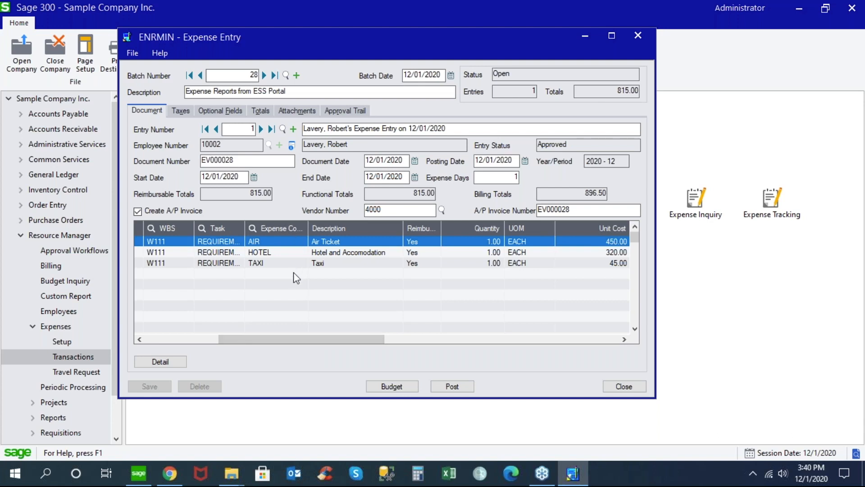
{"action": "left_click_drag", "start_coordinate": [437, 233], "coordinate": [446, 233]}
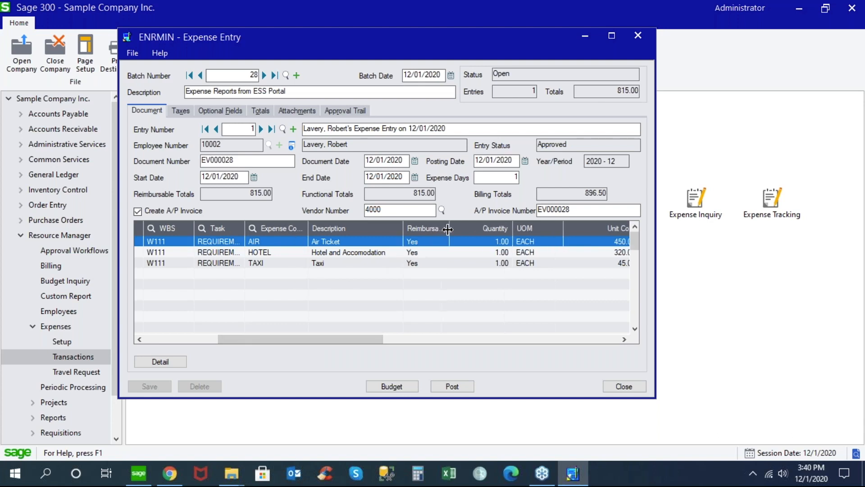
{"action": "left_click_drag", "start_coordinate": [366, 341], "coordinate": [518, 305]}
{"action": "left_click_drag", "start_coordinate": [459, 339], "coordinate": [540, 344]}
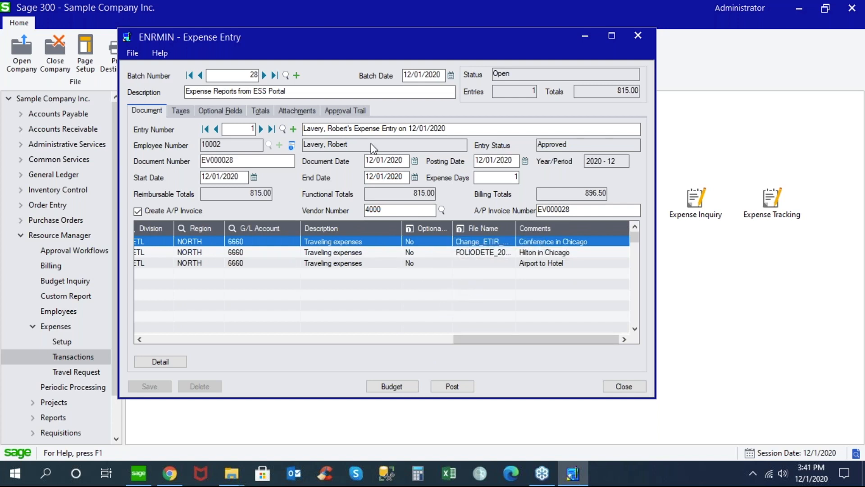
Examine the entry's approval trail and preview the attached receipt Change_ETIR_3-Oct-19.pdf.
{"action": "left_click", "coordinate": [346, 110]}
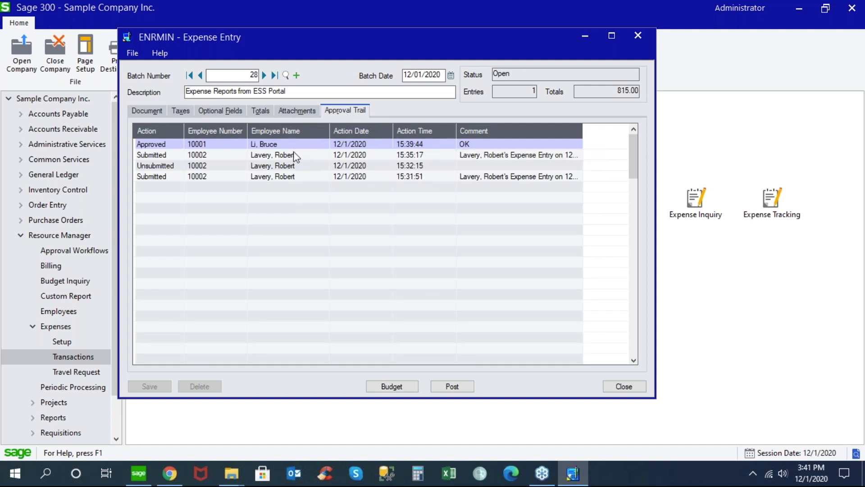
{"action": "left_click", "coordinate": [295, 112]}
{"action": "left_click", "coordinate": [209, 142]}
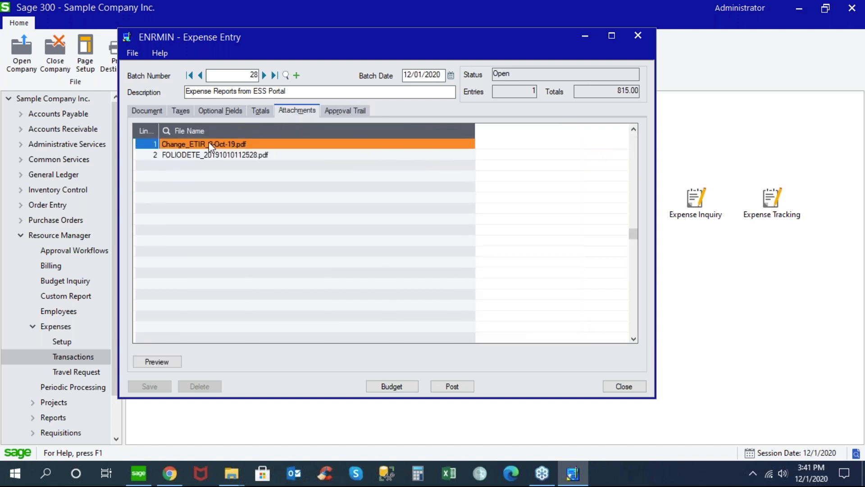
{"action": "left_click", "coordinate": [165, 363]}
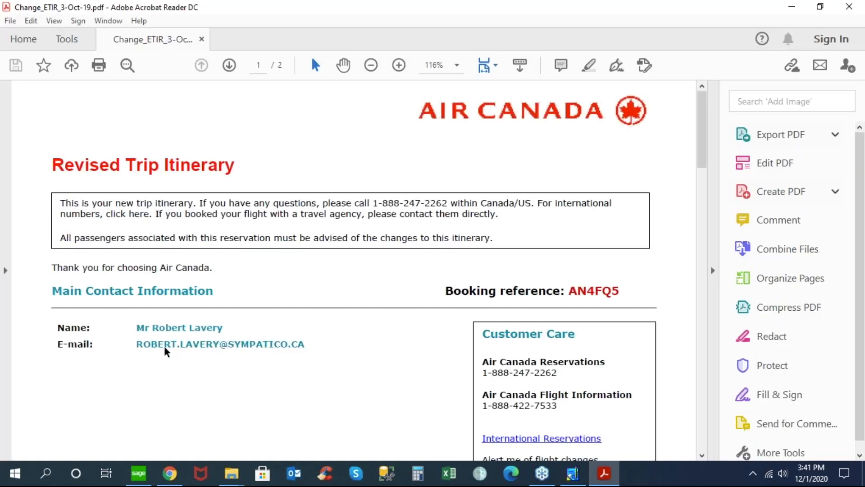
{"action": "left_click", "coordinate": [202, 40]}
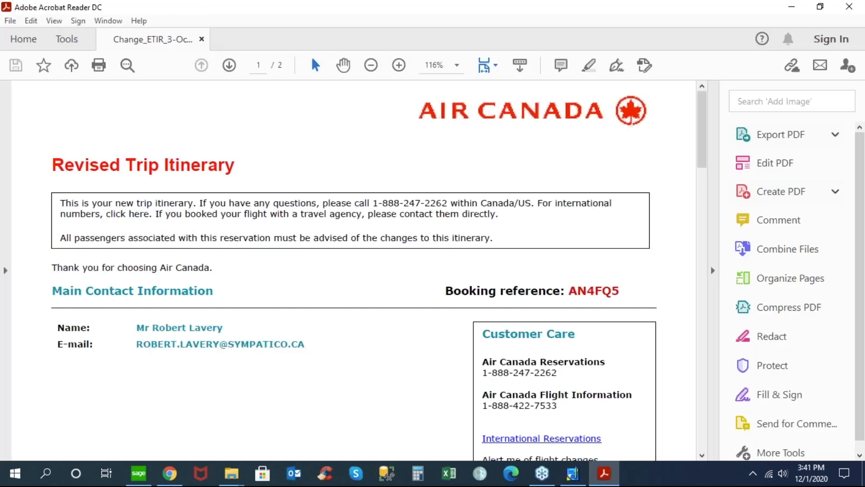
{"action": "left_click", "coordinate": [849, 6]}
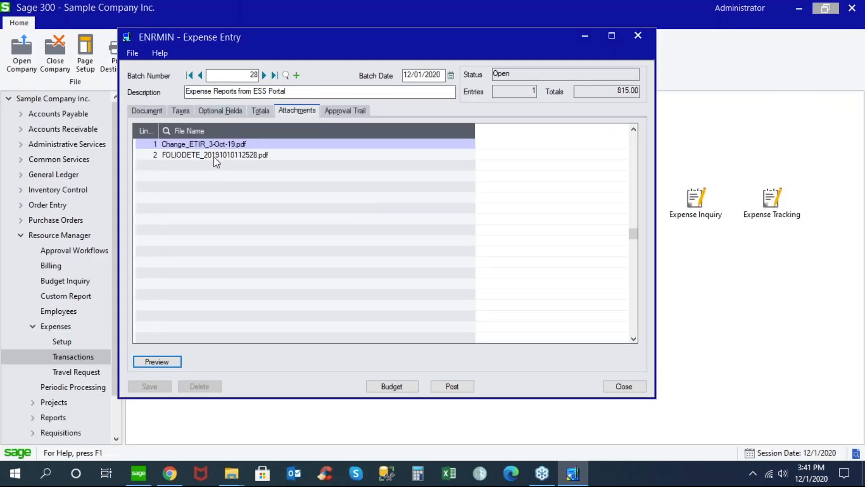
Review the entry's totals, optional fields and taxes, and check its expense limits and budget.
{"action": "left_click", "coordinate": [261, 112]}
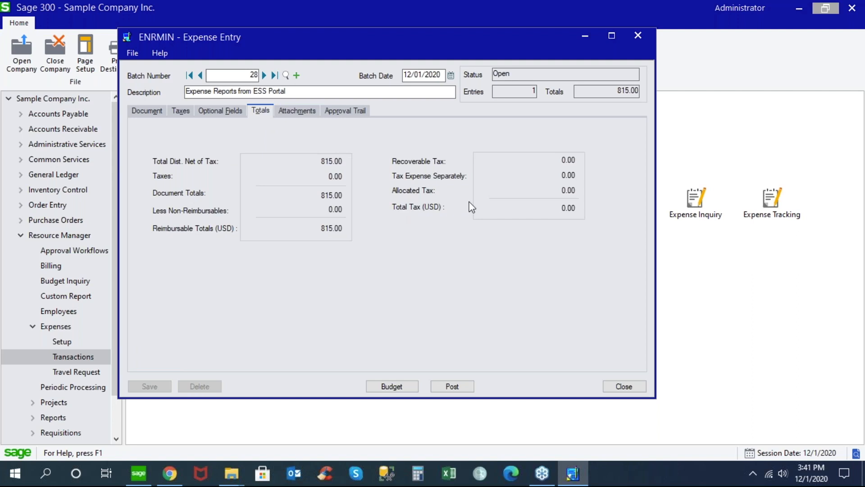
{"action": "left_click", "coordinate": [221, 113]}
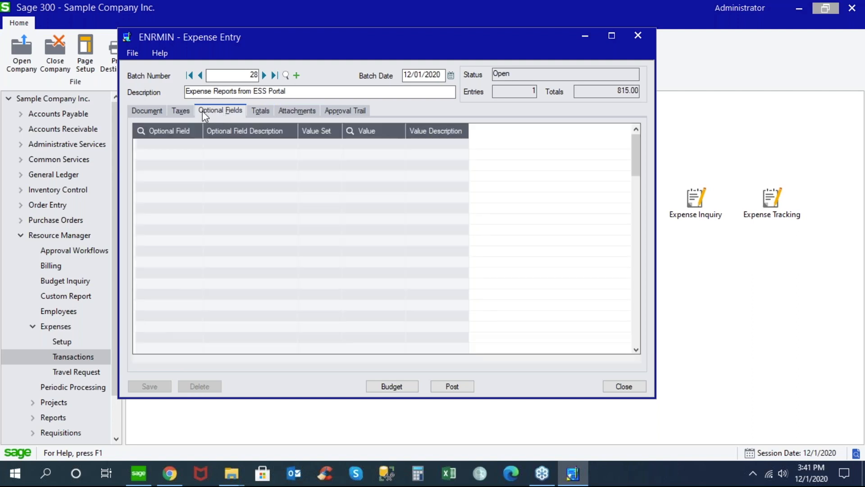
{"action": "left_click", "coordinate": [187, 112]}
{"action": "left_click", "coordinate": [147, 111]}
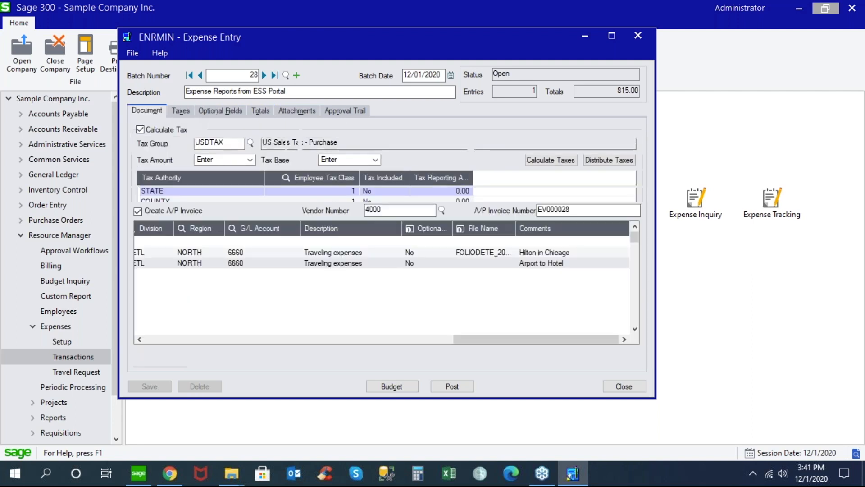
{"action": "left_click_drag", "start_coordinate": [472, 335], "coordinate": [272, 334]}
{"action": "left_click", "coordinate": [390, 387]}
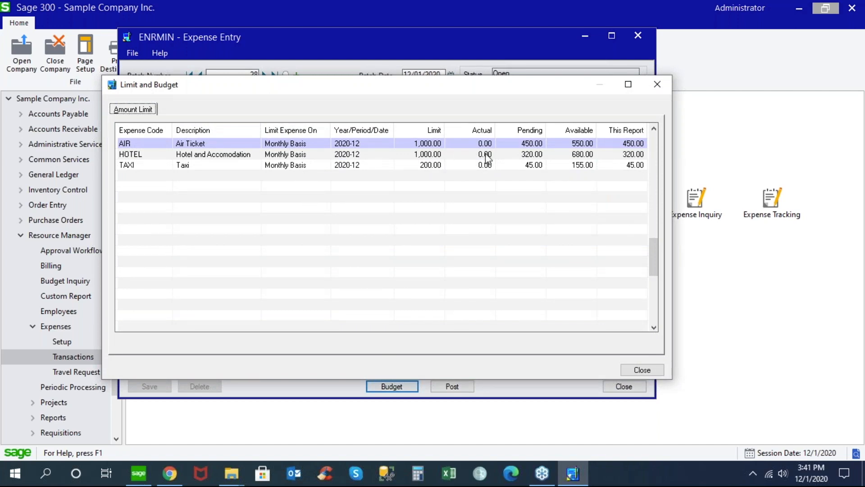
Close the expense limits and check the entry's vendor number, A/P invoice number and document number.
{"action": "left_click", "coordinate": [657, 84]}
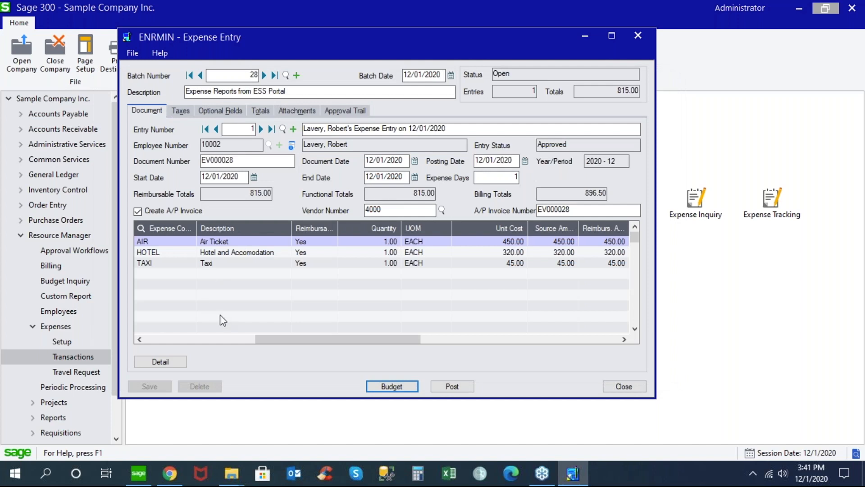
{"action": "left_click_drag", "start_coordinate": [269, 339], "coordinate": [140, 329]}
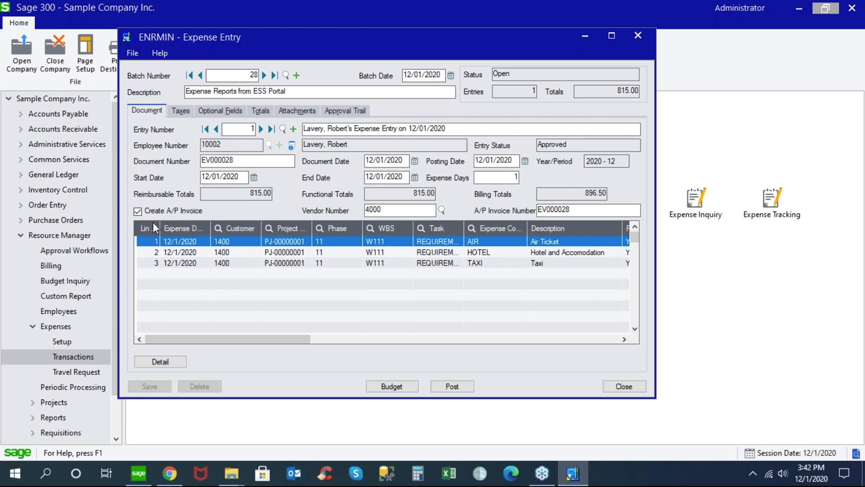
{"action": "left_click", "coordinate": [394, 209]}
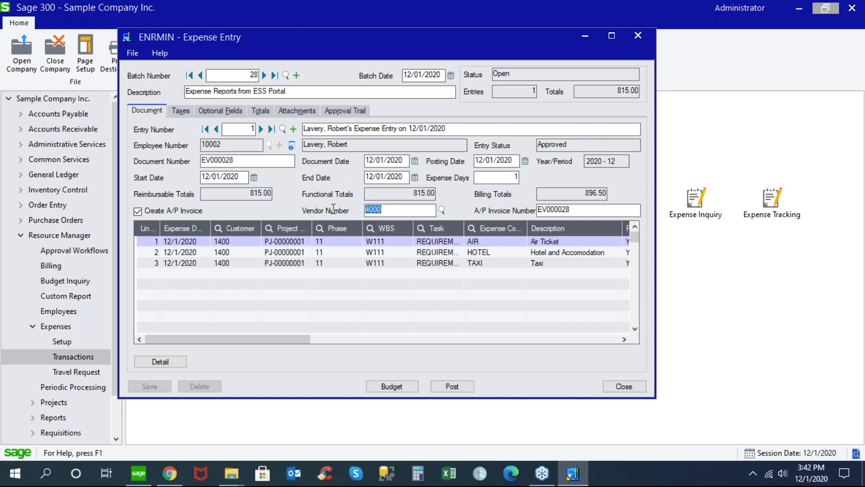
{"action": "left_click", "coordinate": [585, 211]}
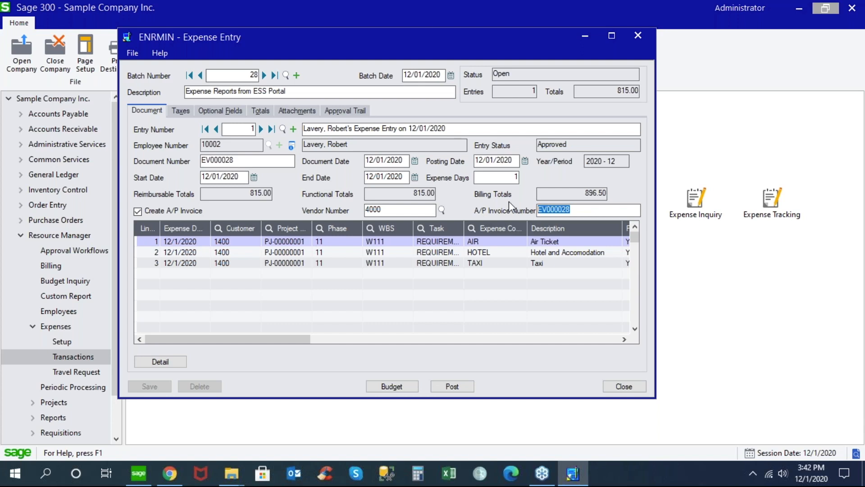
{"action": "left_click", "coordinate": [248, 160]}
{"action": "left_click_drag", "start_coordinate": [248, 160], "coordinate": [190, 167]}
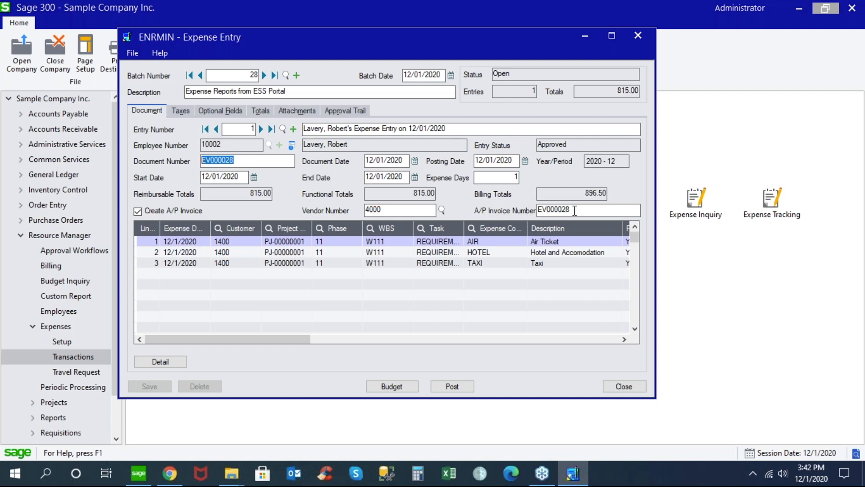
{"action": "left_click_drag", "start_coordinate": [576, 210], "coordinate": [527, 199]}
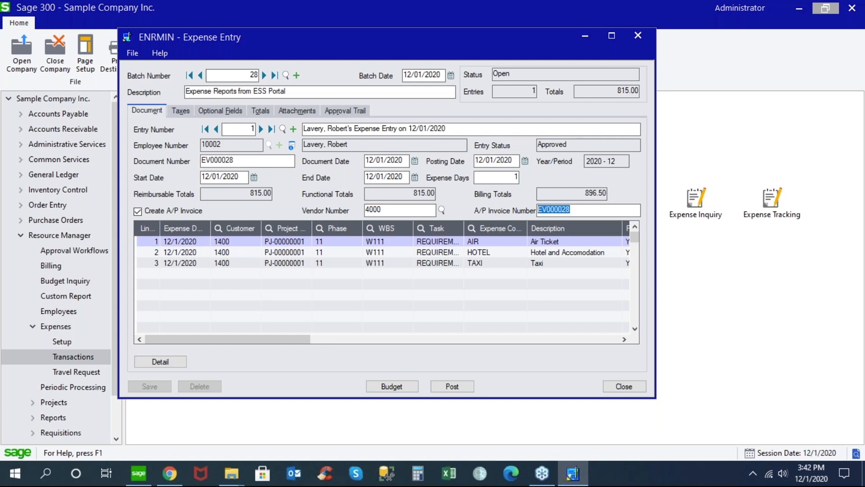
Post the expense entry in batch 28 and close the entry and the Expense Batch List.
{"action": "left_click", "coordinate": [457, 387]}
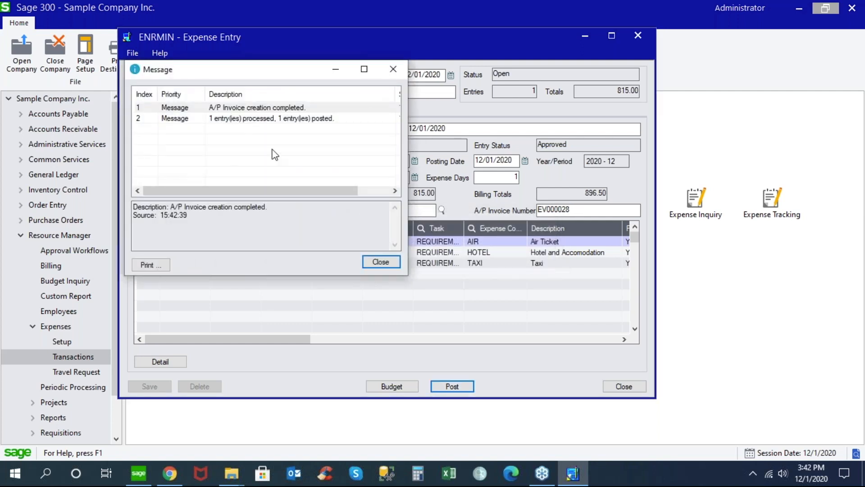
{"action": "left_click", "coordinate": [382, 262]}
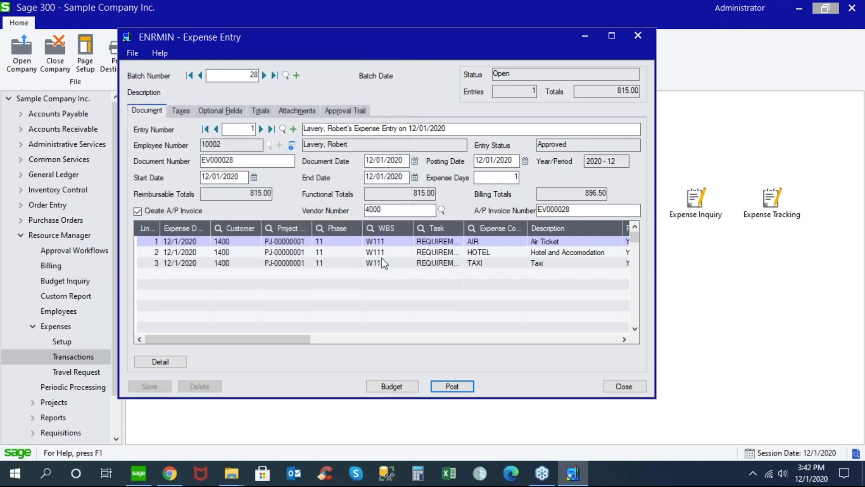
{"action": "left_click", "coordinate": [622, 386]}
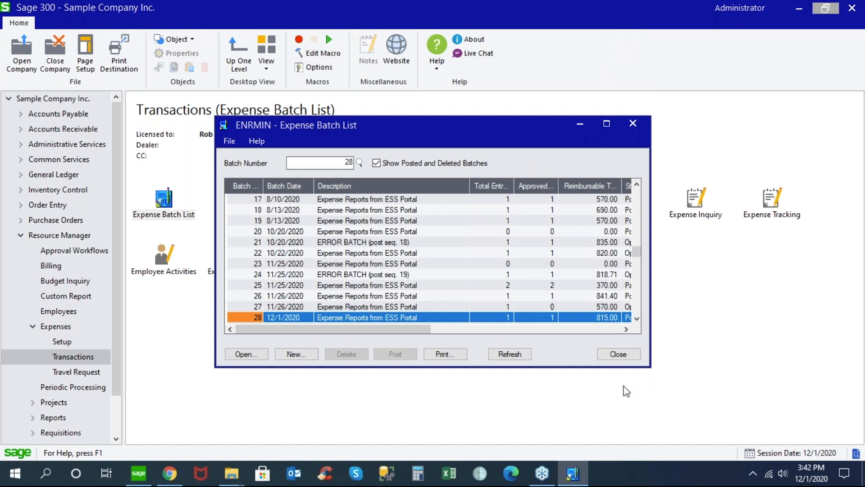
{"action": "left_click", "coordinate": [619, 355]}
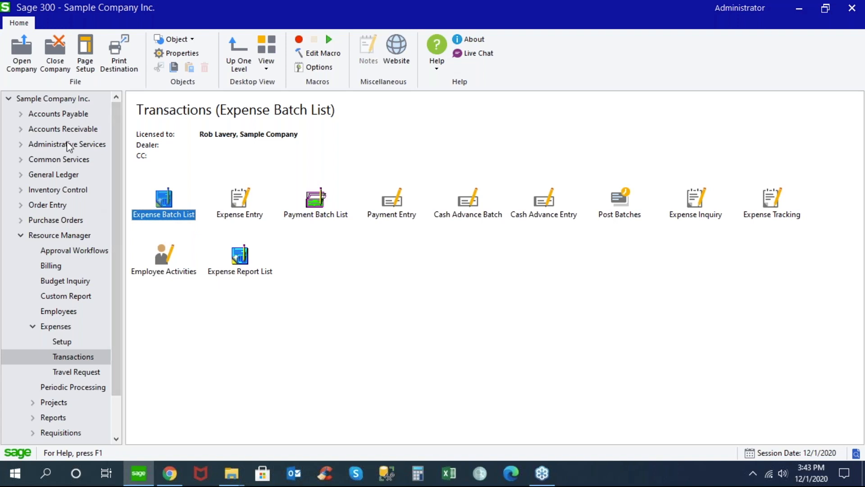
Open batch 28 from the A/P Invoice Batch List and display its last entry, the expense entry dated 12/01/2020.
{"action": "left_click", "coordinate": [54, 116]}
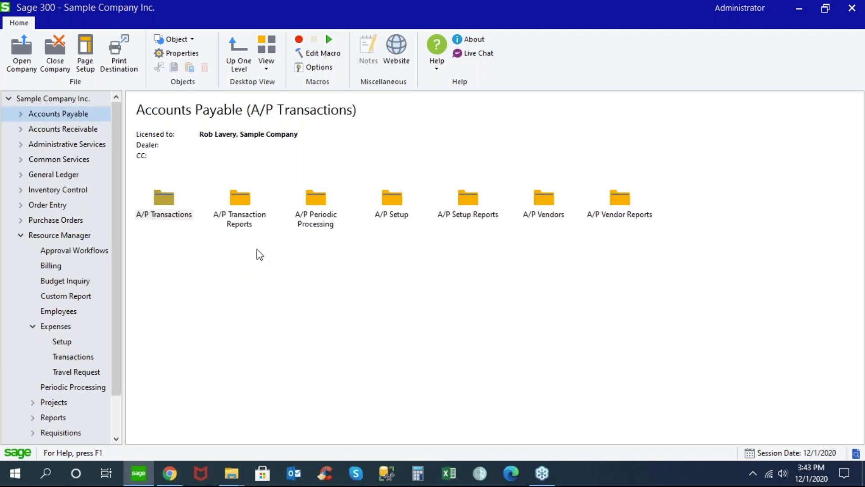
{"action": "double_click", "coordinate": [171, 205]}
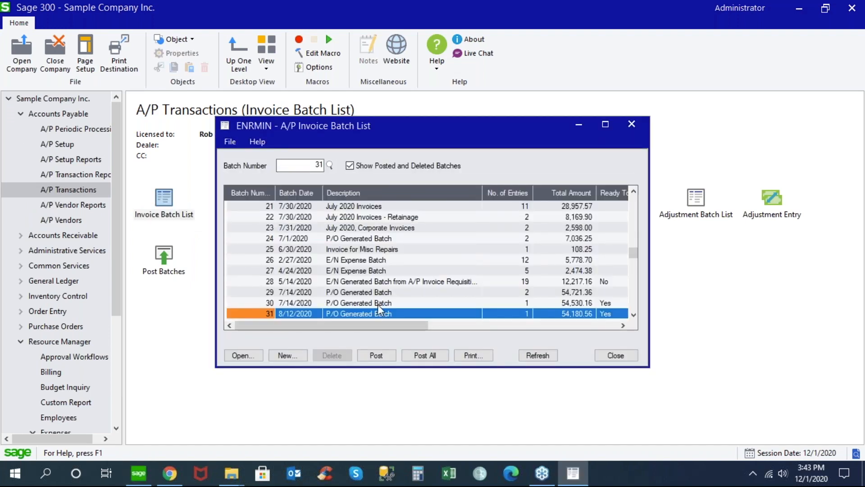
{"action": "left_click", "coordinate": [350, 282]}
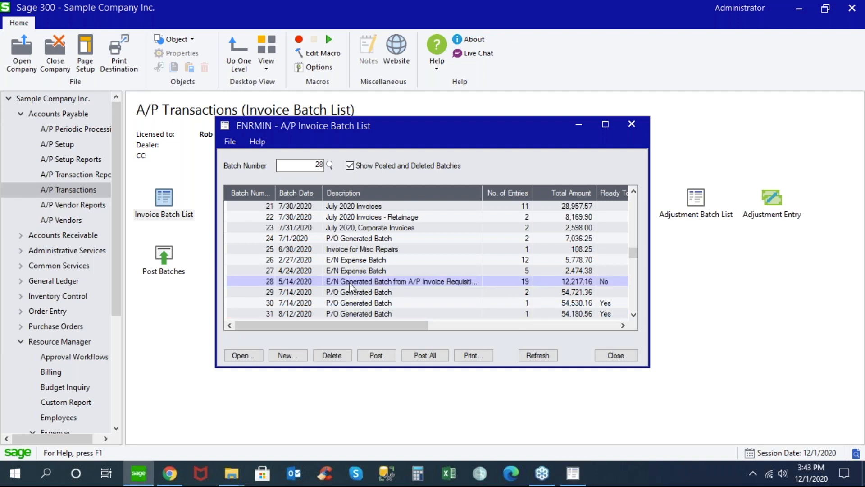
{"action": "double_click", "coordinate": [350, 282]}
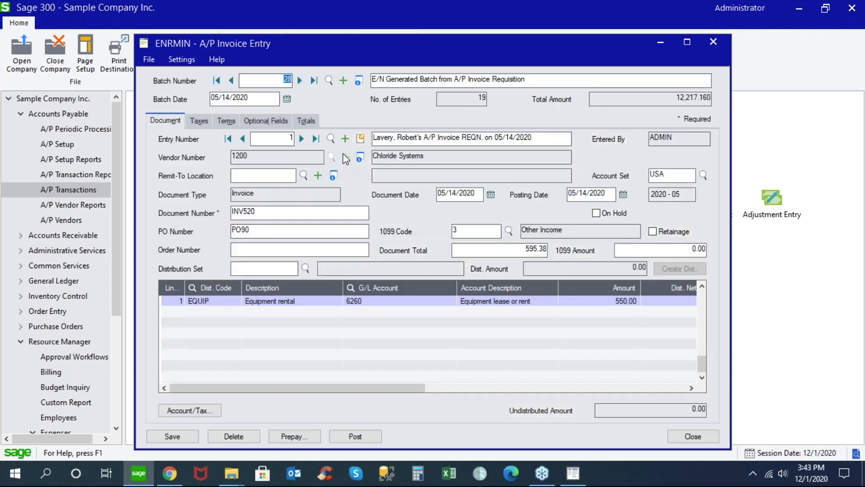
{"action": "left_click", "coordinate": [316, 138]}
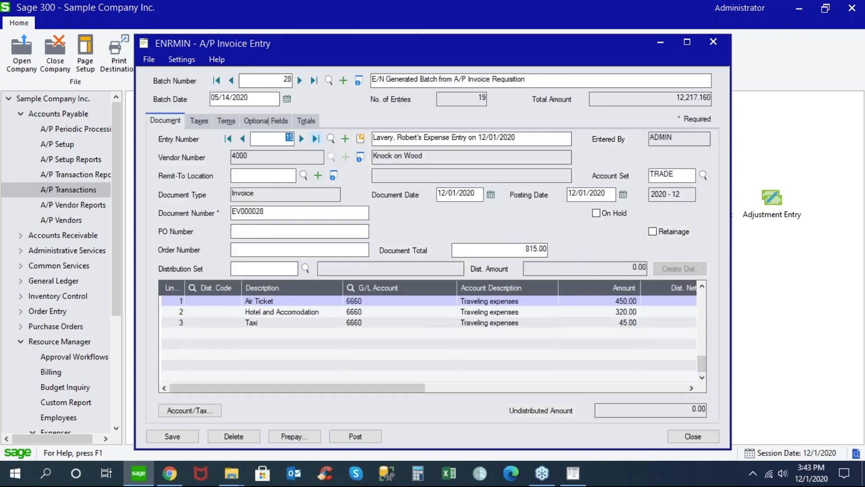
{"action": "left_click_drag", "start_coordinate": [530, 136], "coordinate": [361, 139]}
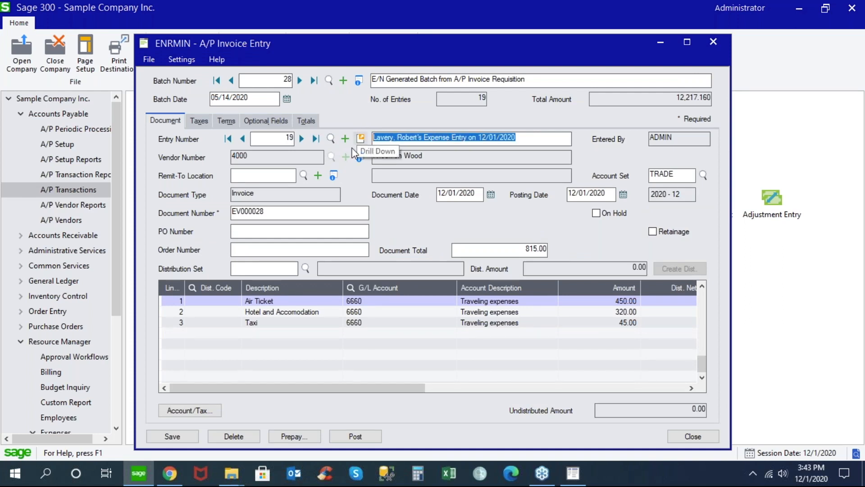
Review the invoice's detail lines through Optional Fields, looking up the Air Ticket line's G/L account without changing it.
{"action": "left_click_drag", "start_coordinate": [277, 389], "coordinate": [324, 388]}
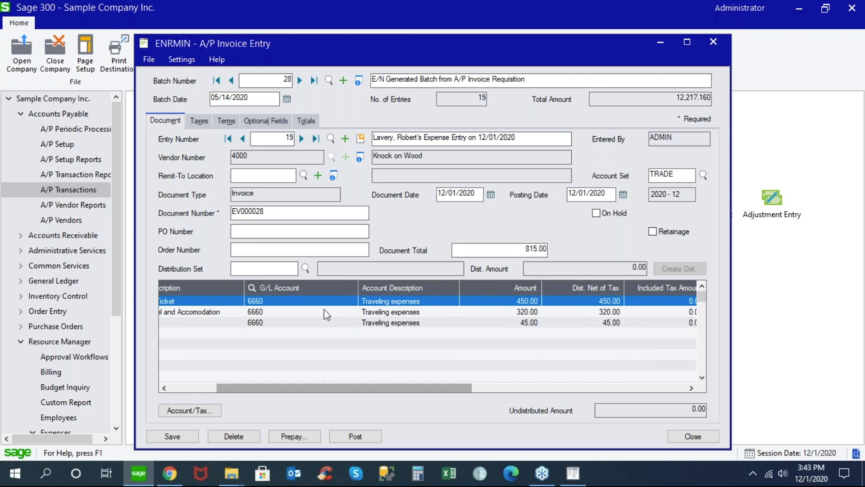
{"action": "left_click", "coordinate": [295, 303]}
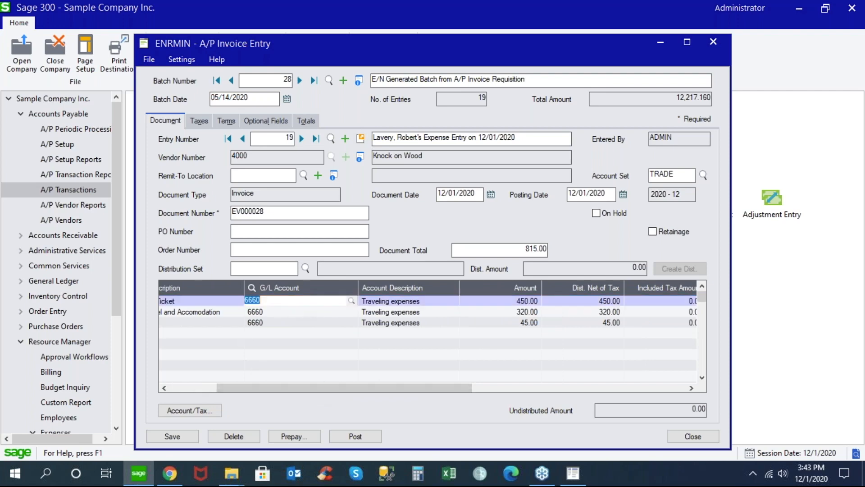
{"action": "left_click", "coordinate": [351, 301]}
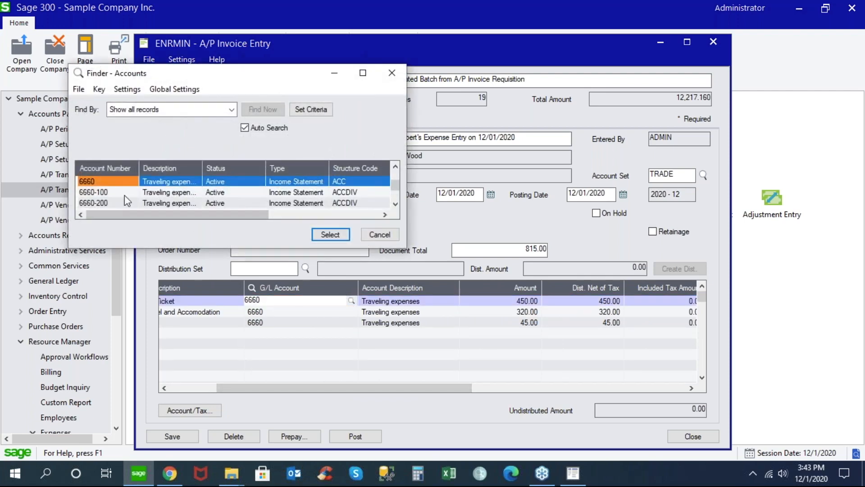
{"action": "left_click", "coordinate": [123, 193]}
{"action": "left_click", "coordinate": [386, 235]}
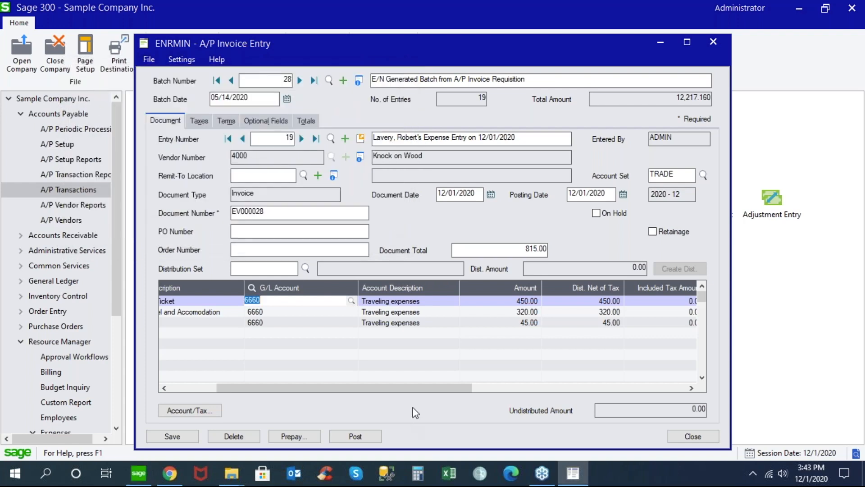
{"action": "left_click_drag", "start_coordinate": [420, 388], "coordinate": [640, 373]}
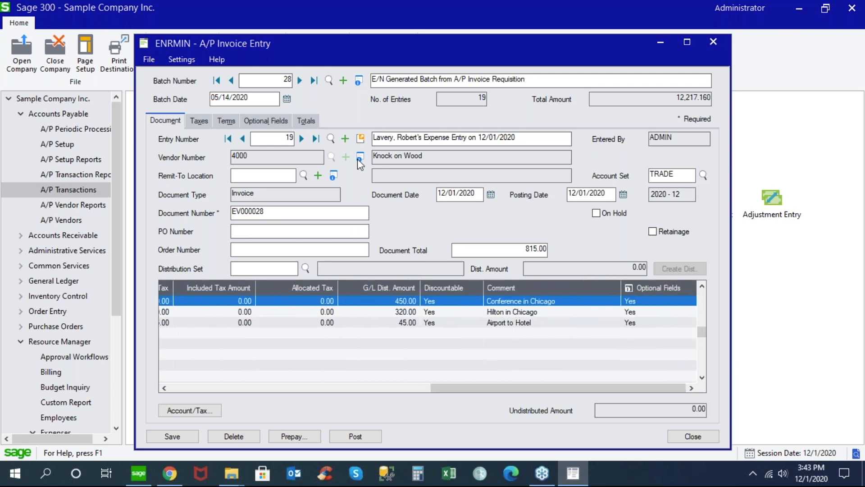
Drill down to the invoice's source expense entry and review its approval trail and attached receipt FOLIODETE_20191010112528.pdf.
{"action": "left_click", "coordinate": [362, 139]}
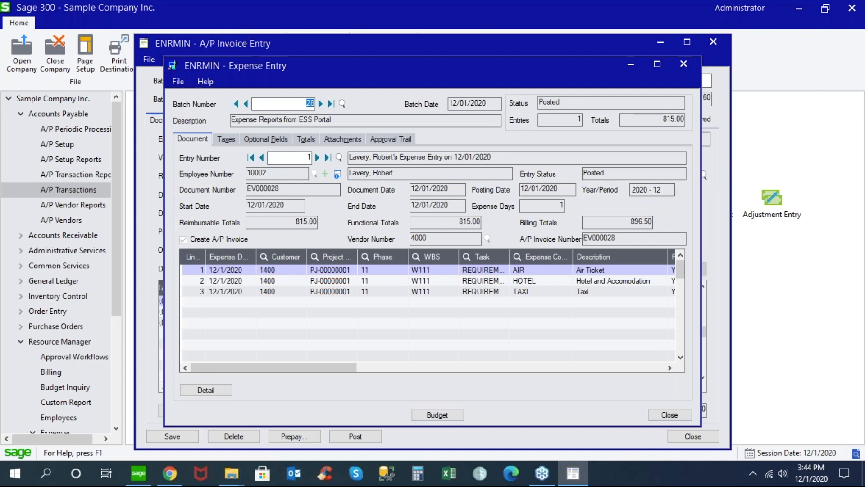
{"action": "left_click", "coordinate": [387, 137]}
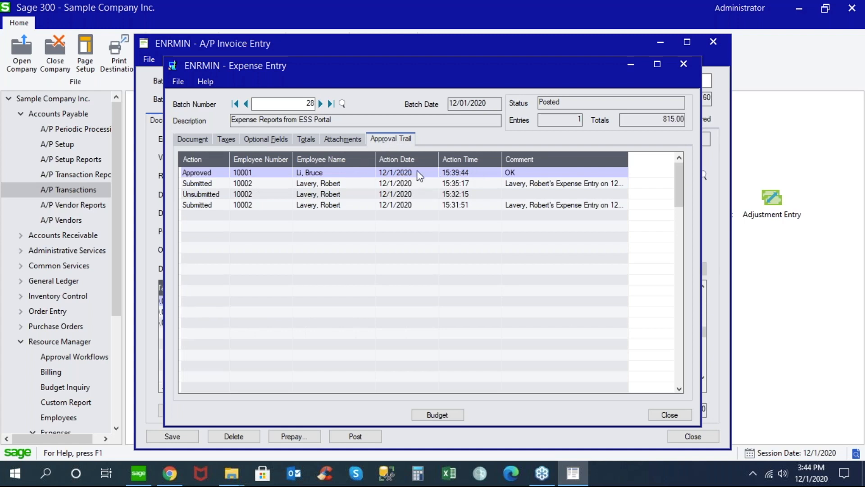
{"action": "left_click", "coordinate": [342, 140]}
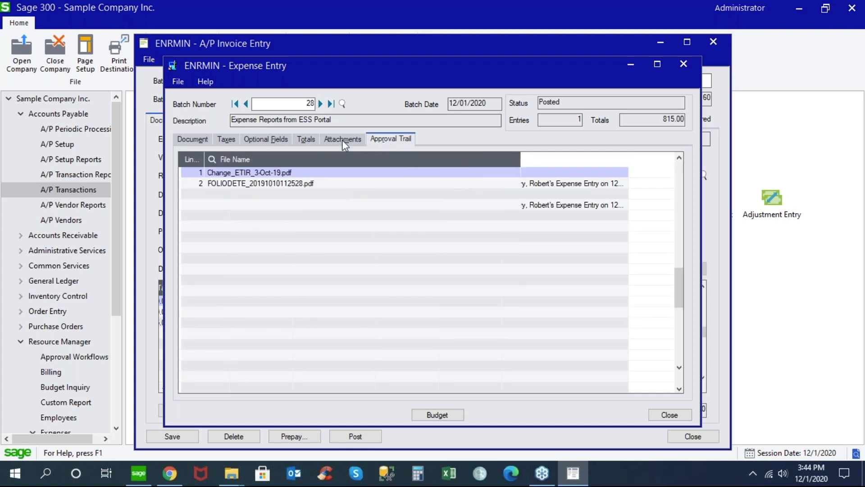
{"action": "left_click", "coordinate": [265, 185]}
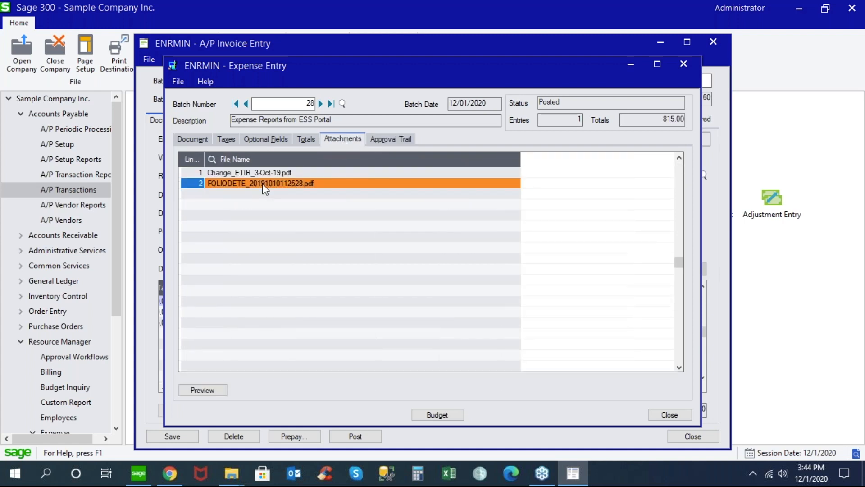
{"action": "left_click", "coordinate": [214, 392]}
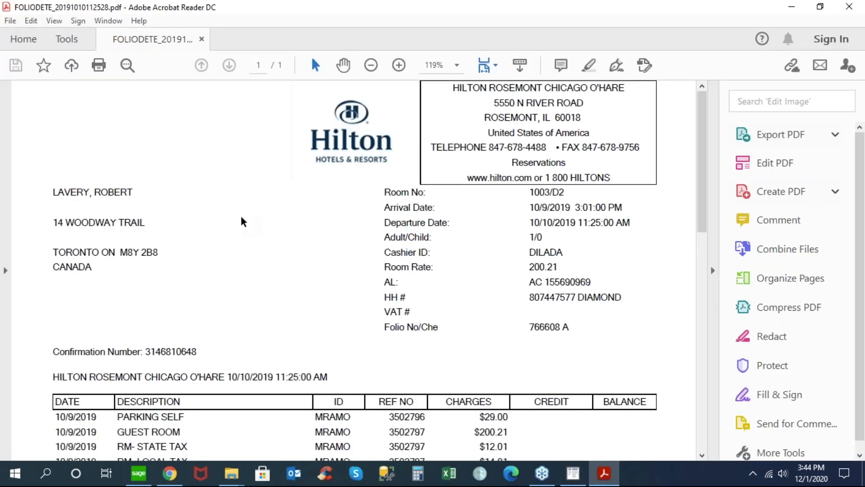
{"action": "left_click", "coordinate": [202, 41]}
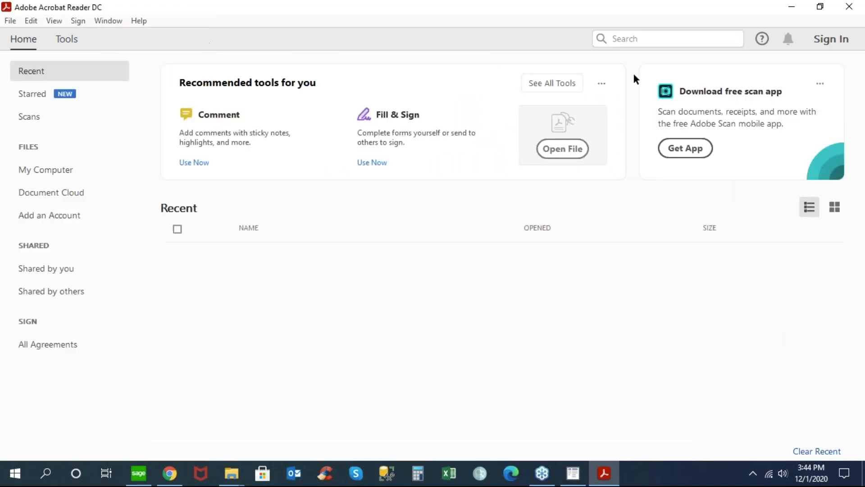
{"action": "left_click", "coordinate": [849, 6]}
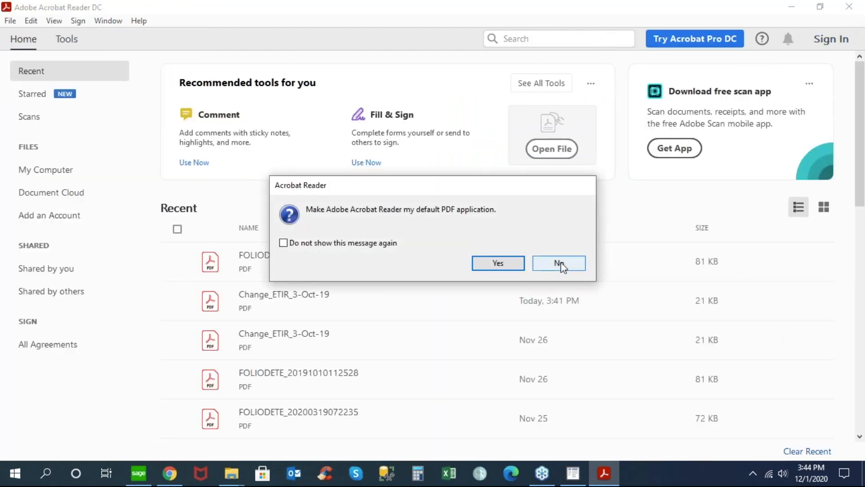
{"action": "left_click", "coordinate": [514, 267]}
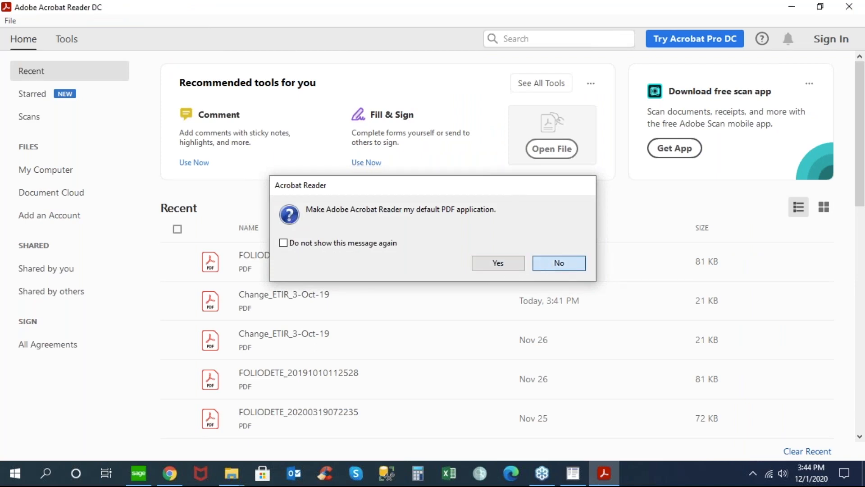
{"action": "left_click", "coordinate": [852, 8]}
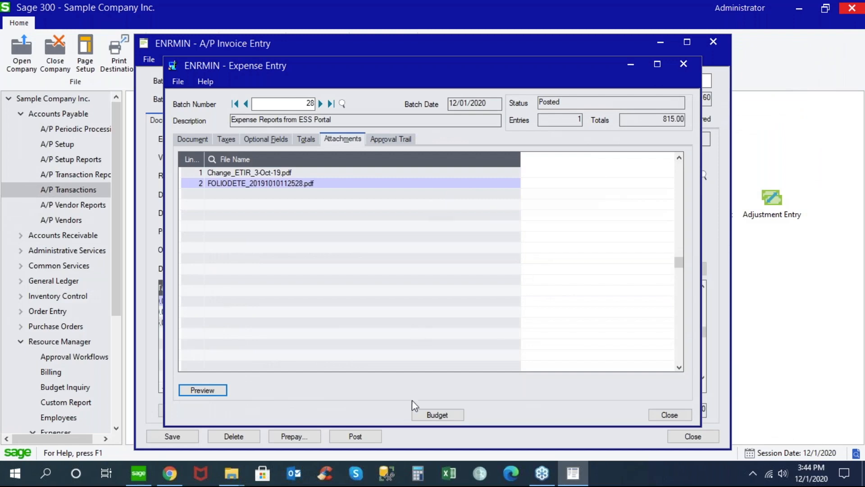
Close the expense entry, A/P invoice entry and invoice batch list, and collapse the Accounts Payable module.
{"action": "left_click", "coordinate": [684, 63]}
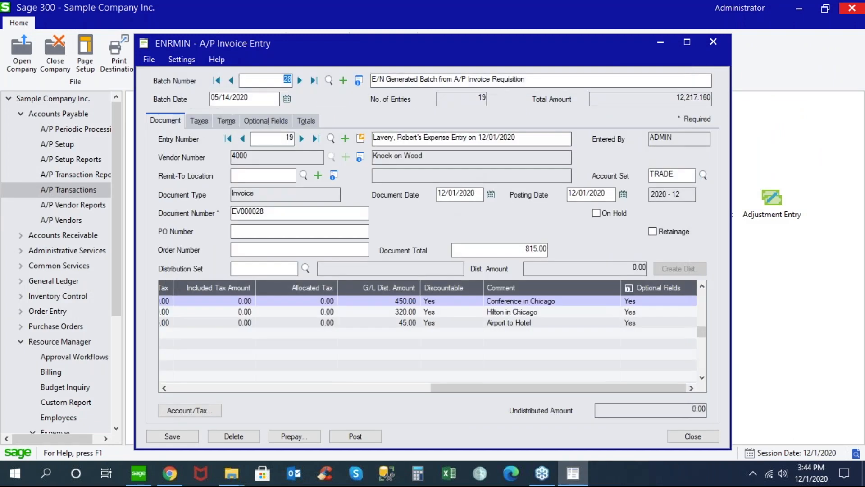
{"action": "left_click", "coordinate": [712, 42]}
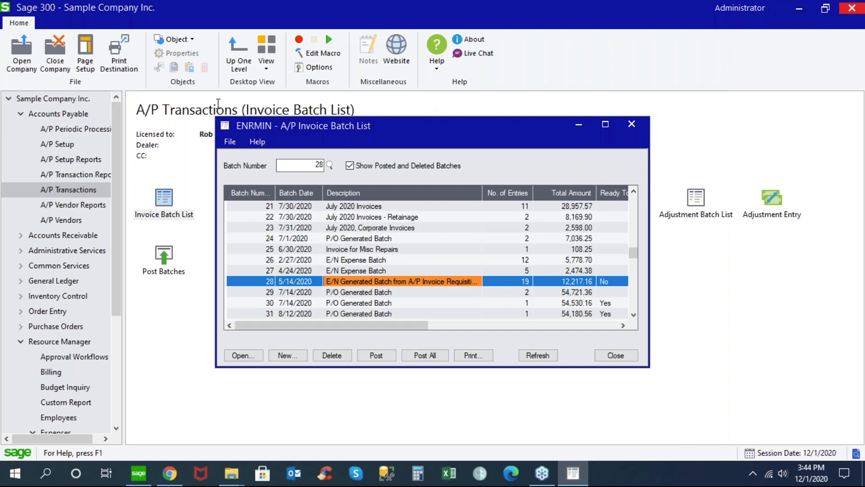
{"action": "left_click", "coordinate": [615, 356]}
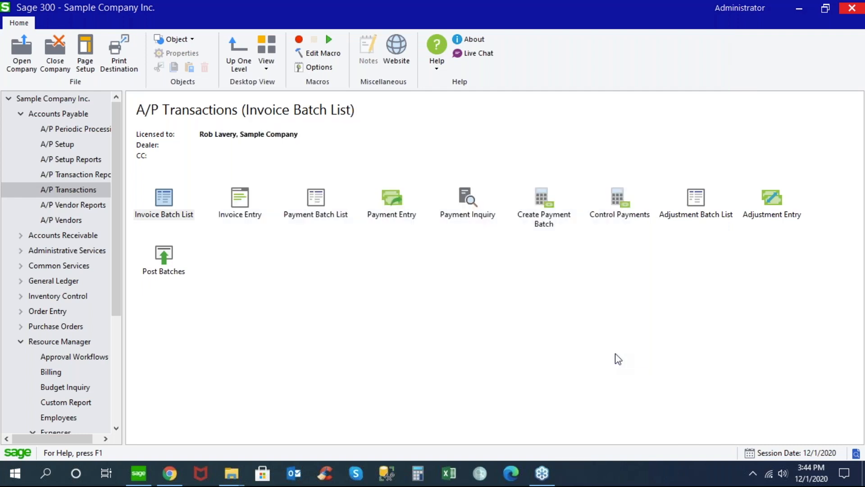
{"action": "left_click", "coordinate": [20, 113]}
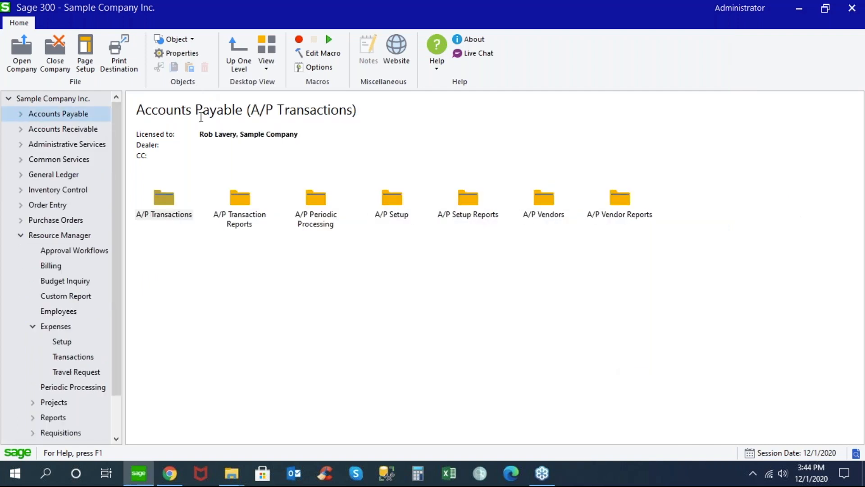
{"action": "scroll", "coordinate": [115, 237], "scroll_direction": "down", "scroll_amount": 1}
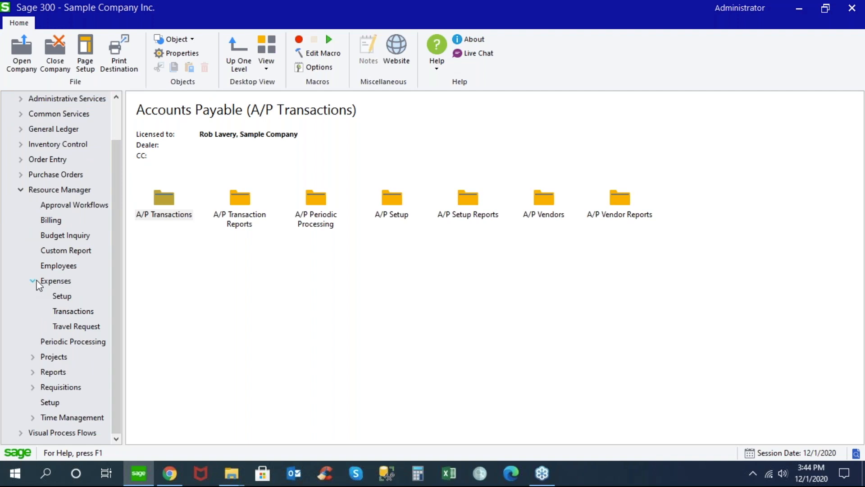
Generate the Expense History report for fiscal year 2020 with percentages, covering all expense codes, from Resource Manager's expense reports.
{"action": "left_click", "coordinate": [34, 281]}
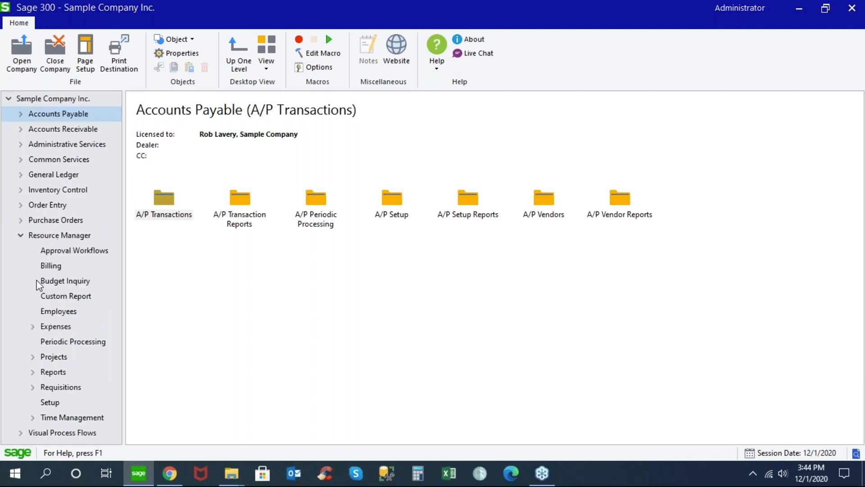
{"action": "left_click", "coordinate": [33, 373]}
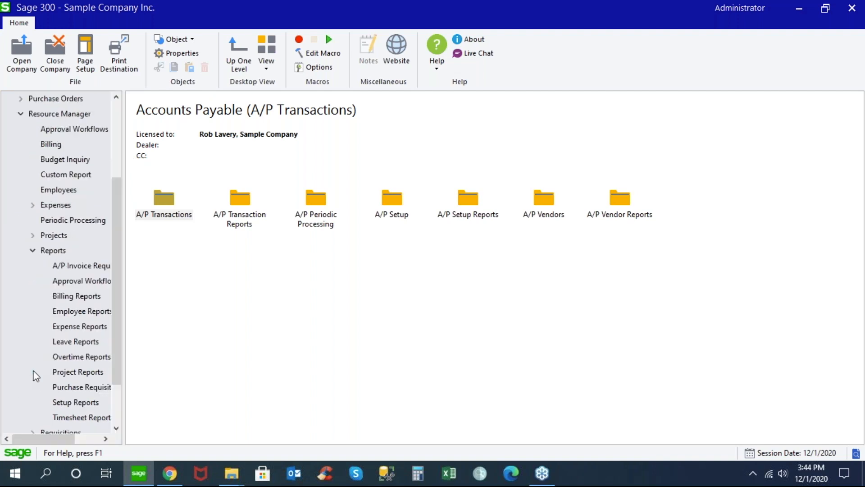
{"action": "left_click", "coordinate": [78, 328]}
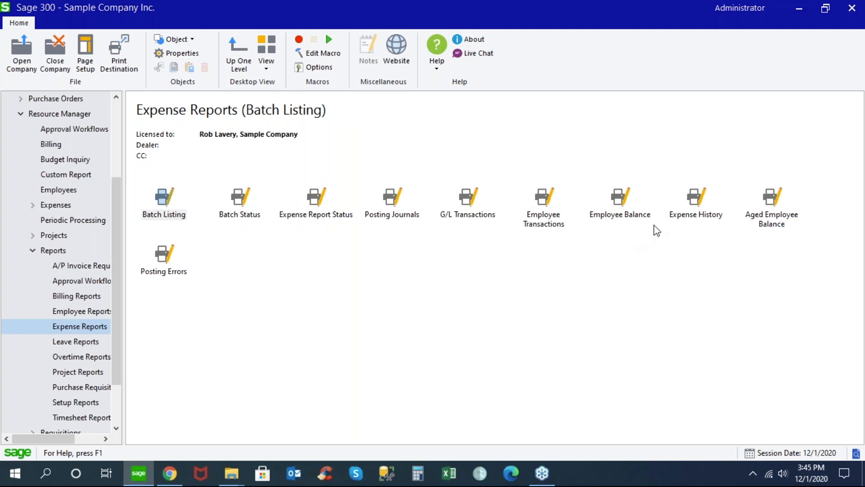
{"action": "left_click", "coordinate": [696, 199]}
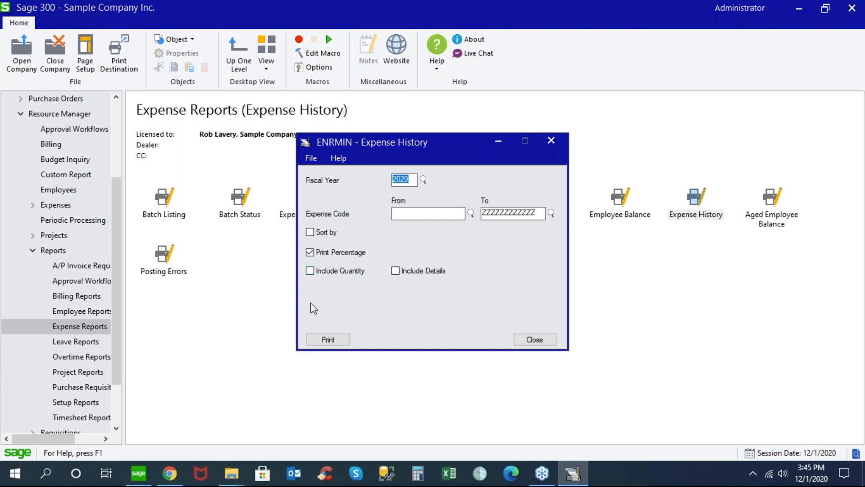
{"action": "left_click", "coordinate": [328, 340]}
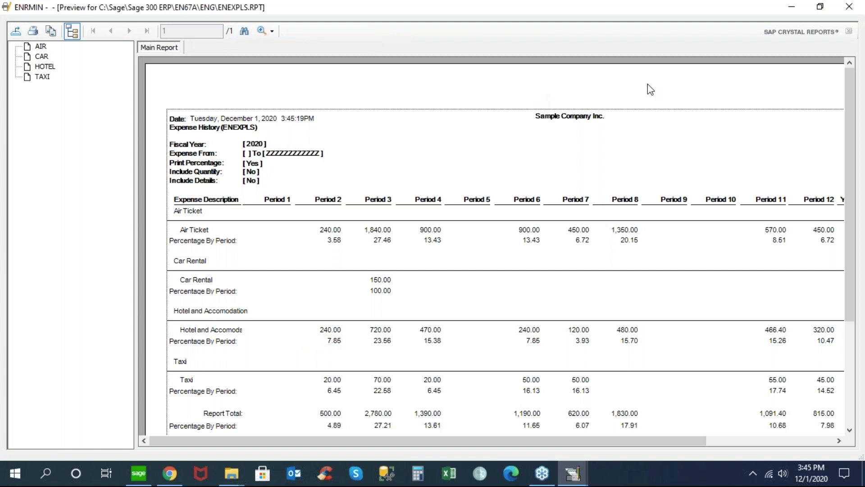
Examine the Expense History report's amounts and percentages by period and year to date, and close the report and its print form.
{"action": "left_click_drag", "start_coordinate": [848, 119], "coordinate": [853, 184]}
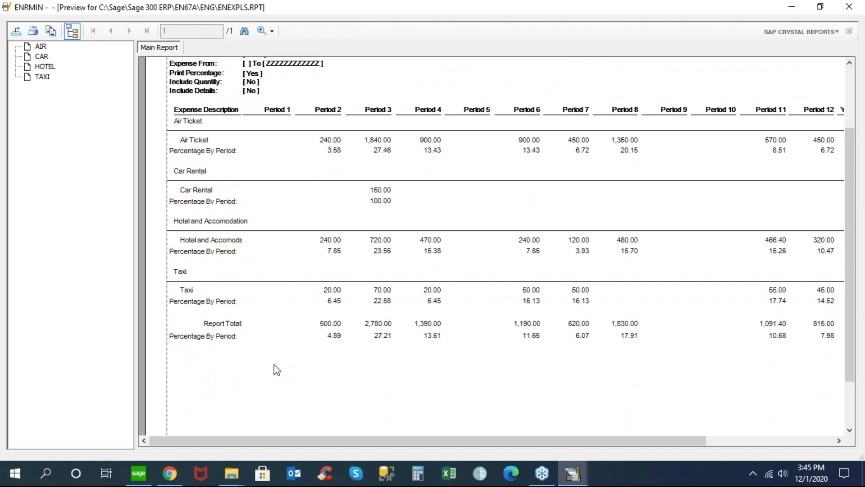
{"action": "left_click_drag", "start_coordinate": [280, 442], "coordinate": [449, 440]}
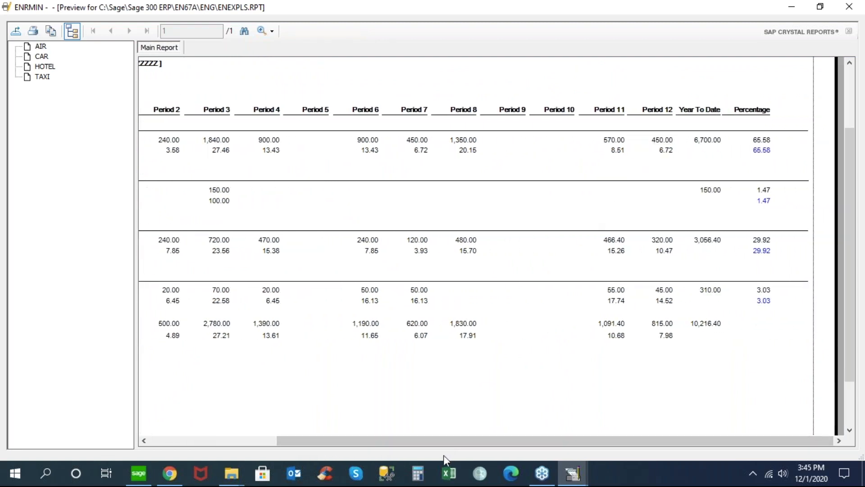
{"action": "left_click_drag", "start_coordinate": [448, 442], "coordinate": [271, 429]}
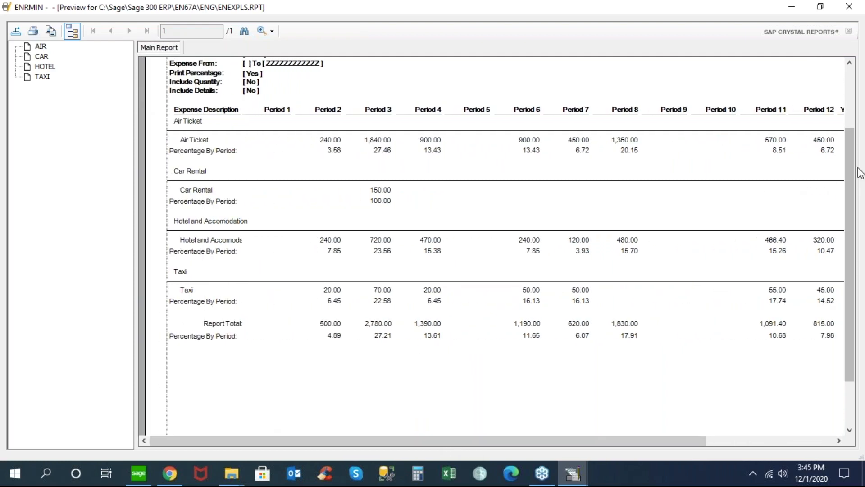
{"action": "left_click_drag", "start_coordinate": [852, 170], "coordinate": [843, 113]}
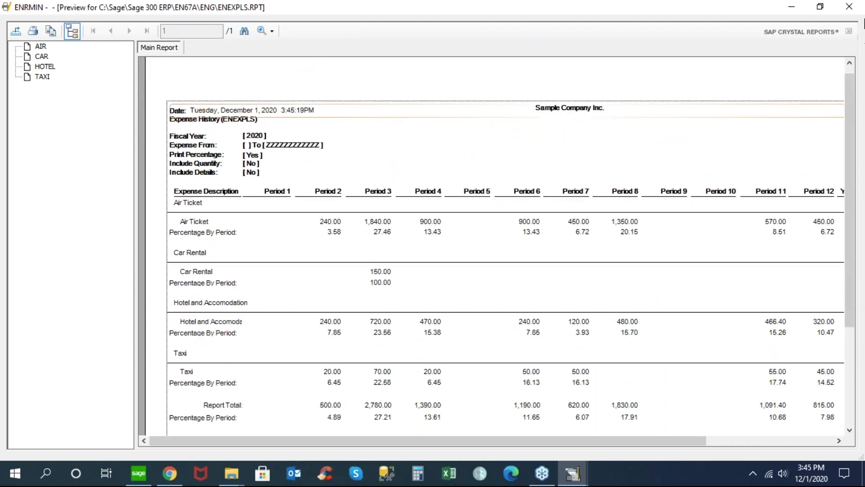
{"action": "left_click", "coordinate": [851, 7]}
{"action": "left_click", "coordinate": [544, 339]}
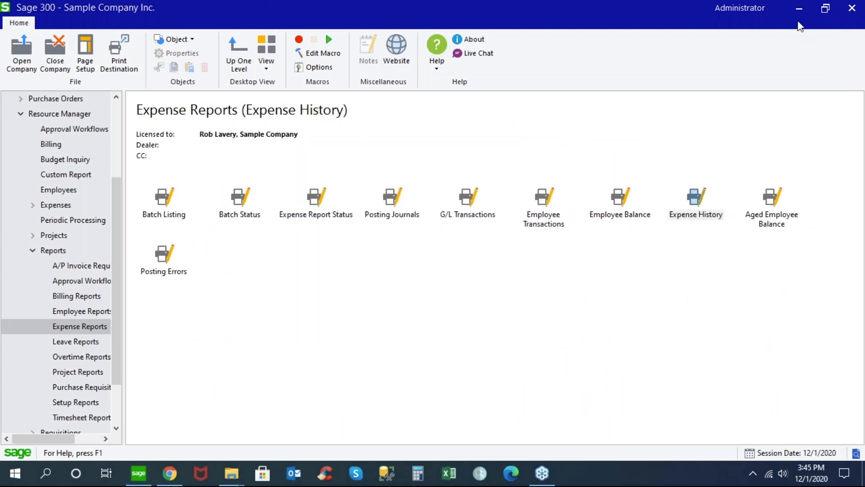
Collapse the Reports folder and display the Approval Workflows items under Resource Manager.
{"action": "left_click", "coordinate": [33, 251]}
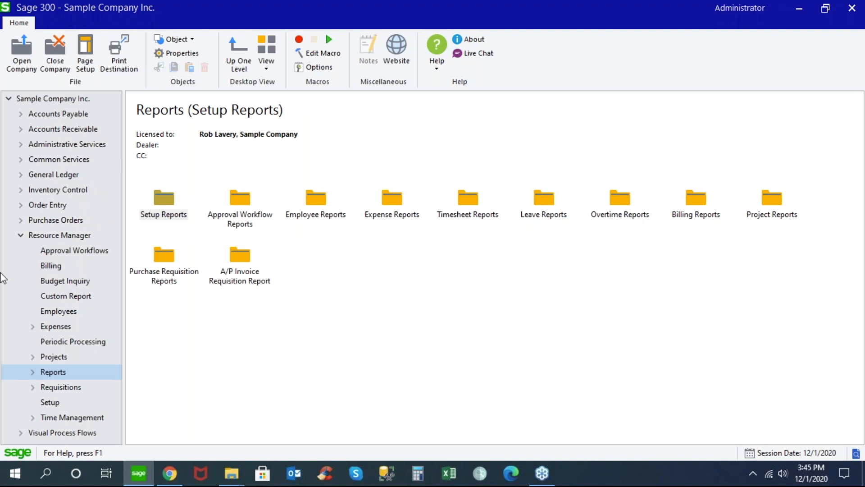
{"action": "left_click", "coordinate": [82, 256]}
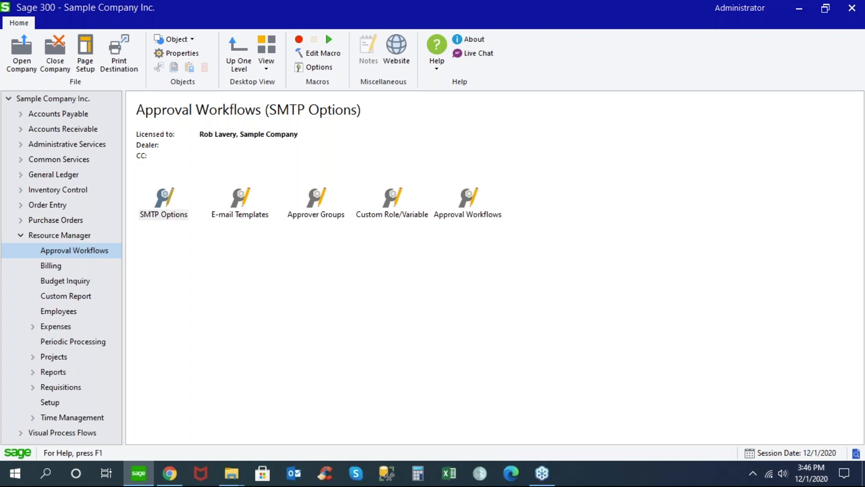
Switch to Chrome, sign out of the Norming ESS Portal, and view the iOS mobile app's download page before closing it.
{"action": "left_click", "coordinate": [169, 472]}
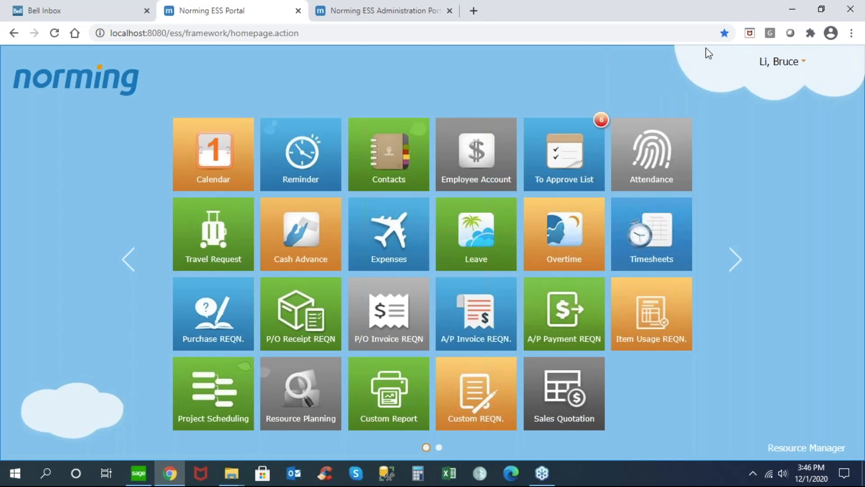
{"action": "left_click", "coordinate": [782, 41]}
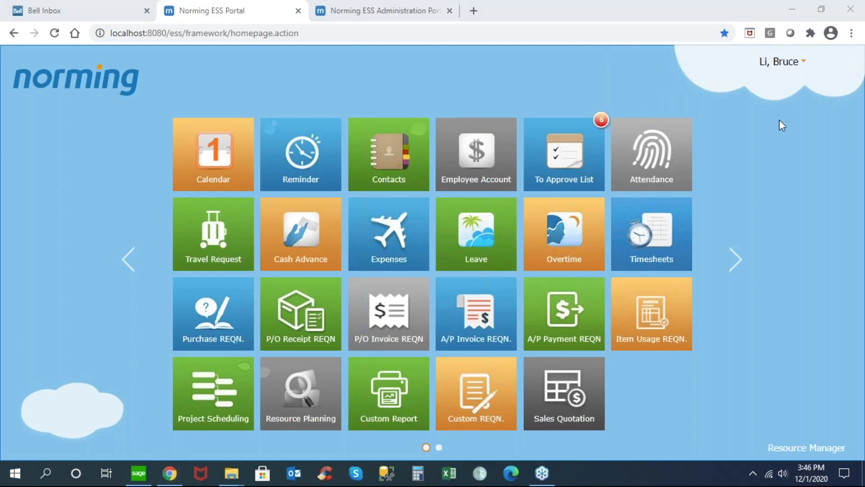
{"action": "left_click", "coordinate": [792, 64]}
{"action": "left_click", "coordinate": [762, 83]}
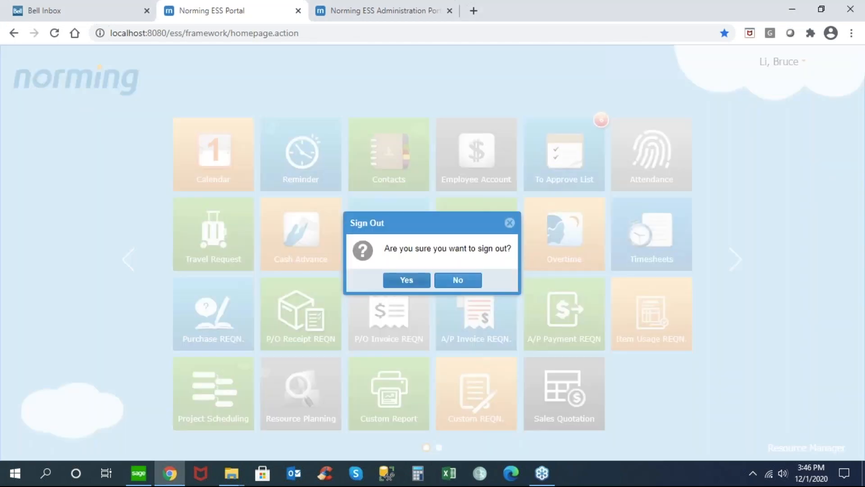
{"action": "left_click", "coordinate": [417, 283]}
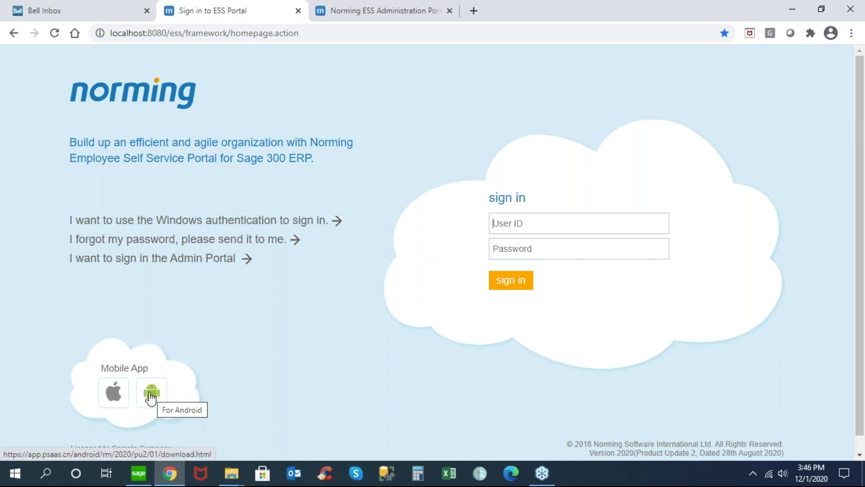
{"action": "left_click", "coordinate": [114, 395]}
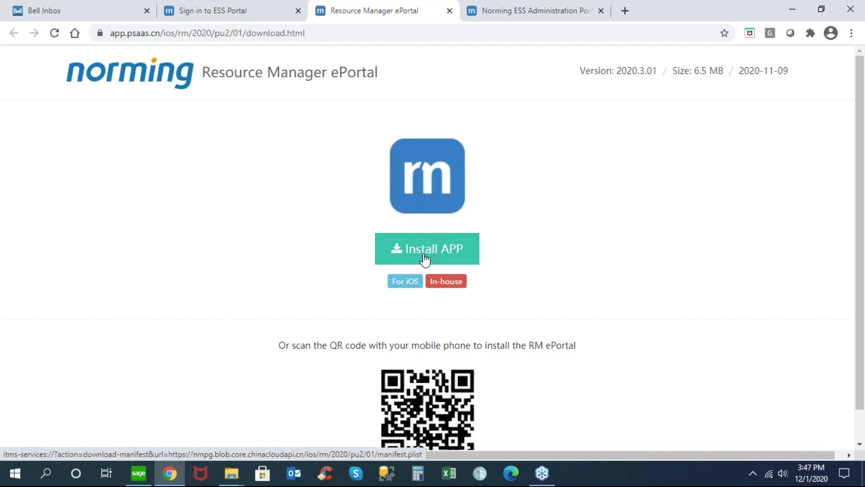
{"action": "left_click", "coordinate": [450, 10]}
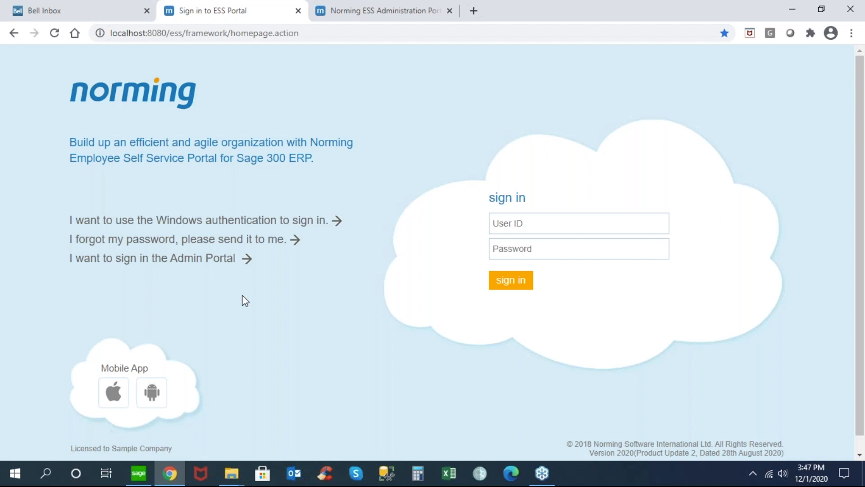
Return to Sage 300 and review the AIR expense code and its USD currency line in Expense Codes, closing it without changes.
{"action": "left_click", "coordinate": [139, 473]}
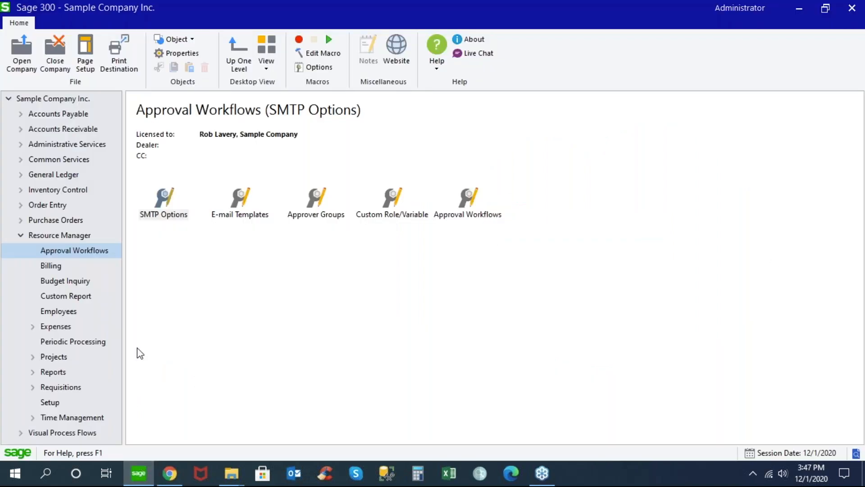
{"action": "left_click", "coordinate": [33, 326]}
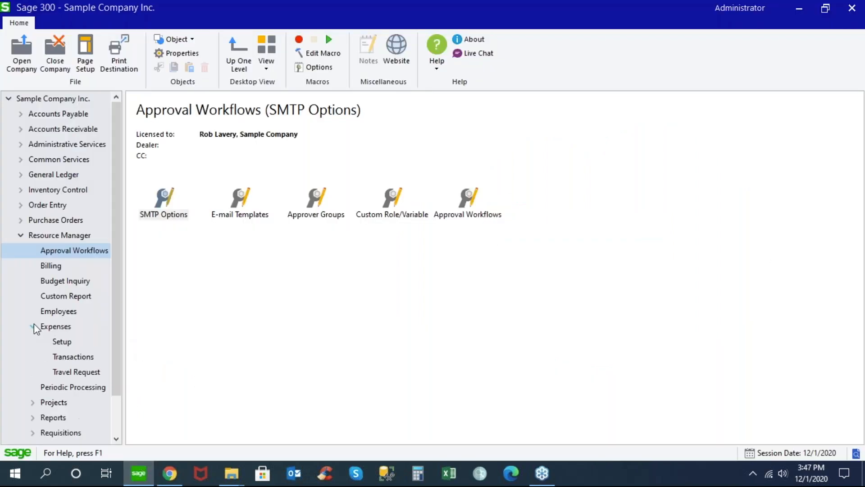
{"action": "left_click", "coordinate": [62, 342]}
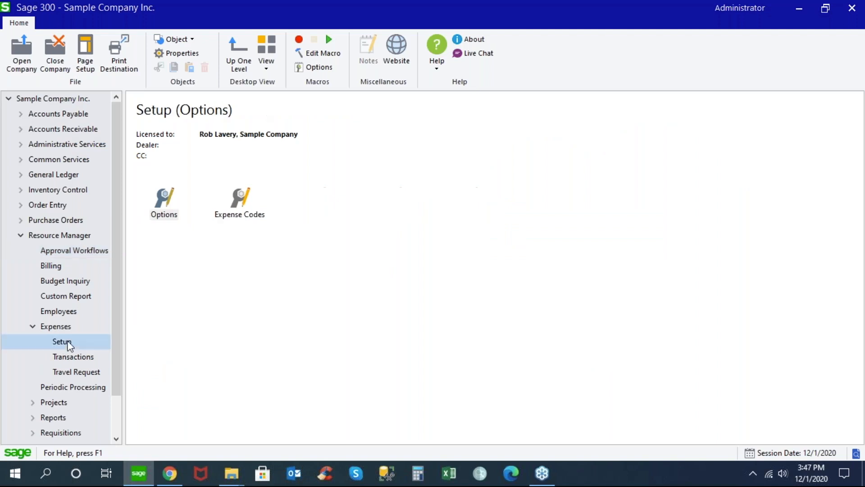
{"action": "left_click", "coordinate": [239, 214]}
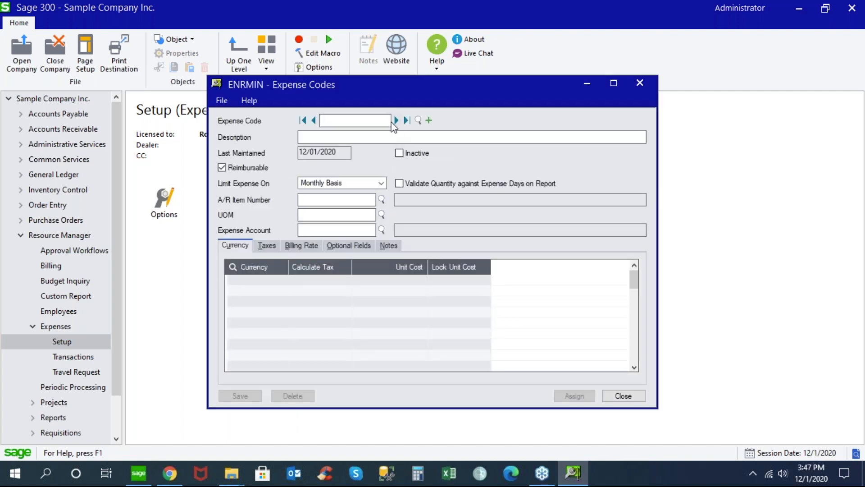
{"action": "left_click", "coordinate": [396, 120]}
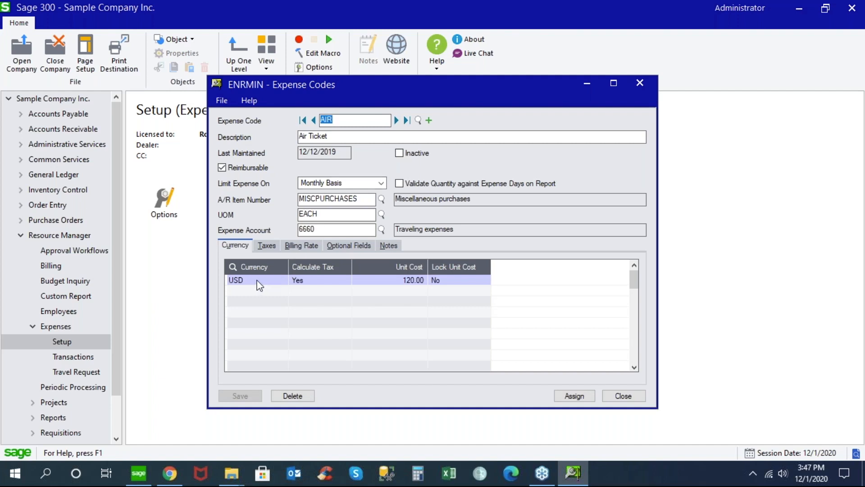
{"action": "left_click", "coordinate": [281, 280]}
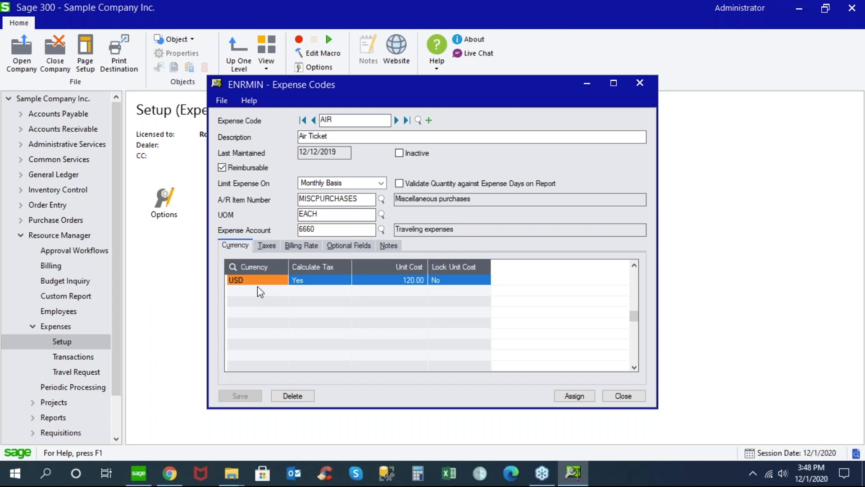
{"action": "left_click", "coordinate": [623, 395]}
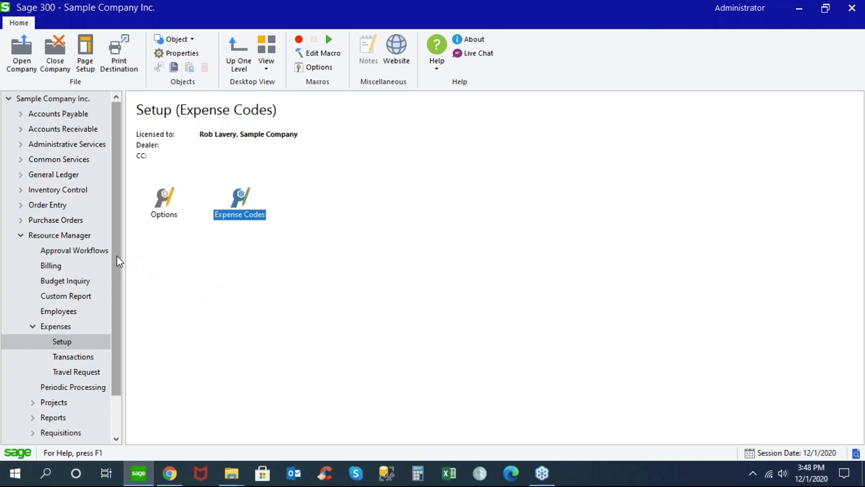
Examine the entry and workflow settings in Expense Options, and display the expense transaction items.
{"action": "left_click", "coordinate": [72, 341]}
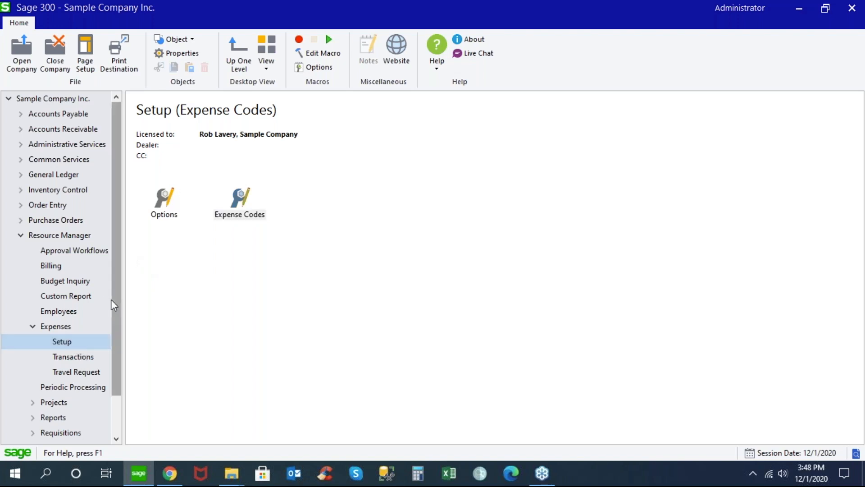
{"action": "left_click", "coordinate": [162, 205]}
{"action": "double_click", "coordinate": [162, 204]}
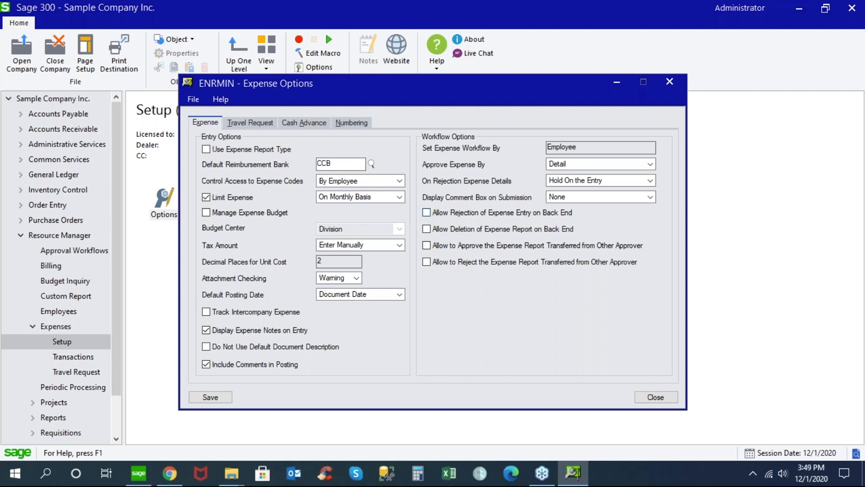
{"action": "left_click", "coordinate": [69, 326]}
{"action": "double_click", "coordinate": [246, 193]}
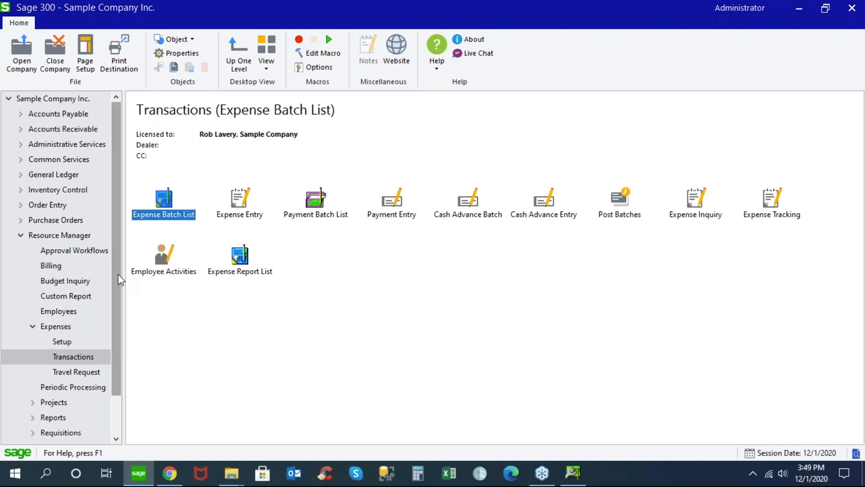
Reopen Expense Options from the expense setup to review its entry and workflow settings, close it unchanged, and collapse the Expenses folder.
{"action": "left_click", "coordinate": [66, 345]}
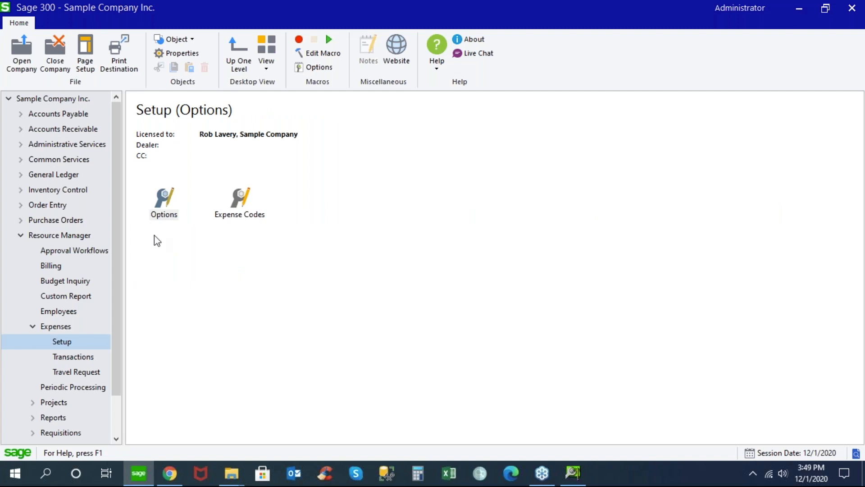
{"action": "double_click", "coordinate": [169, 202]}
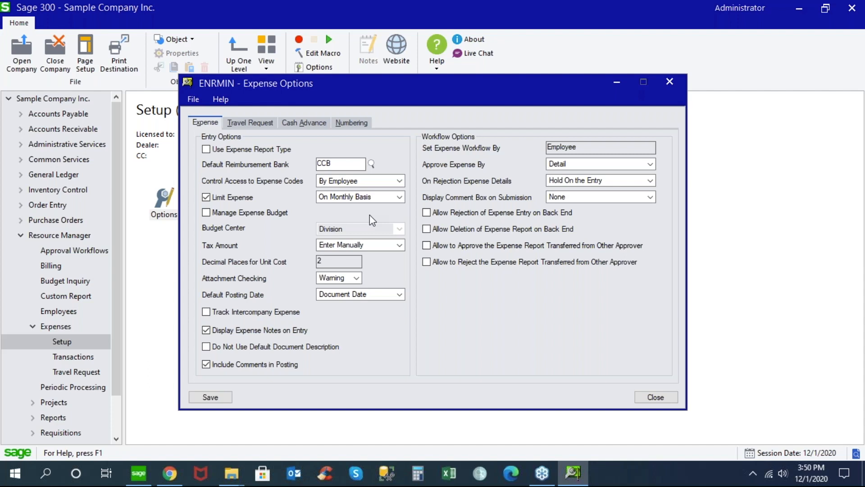
{"action": "left_click", "coordinate": [655, 397]}
{"action": "left_click", "coordinate": [33, 327]}
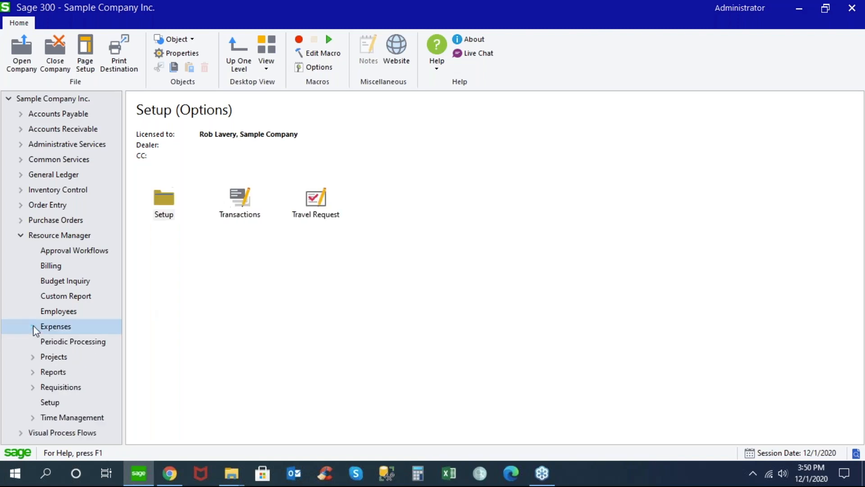